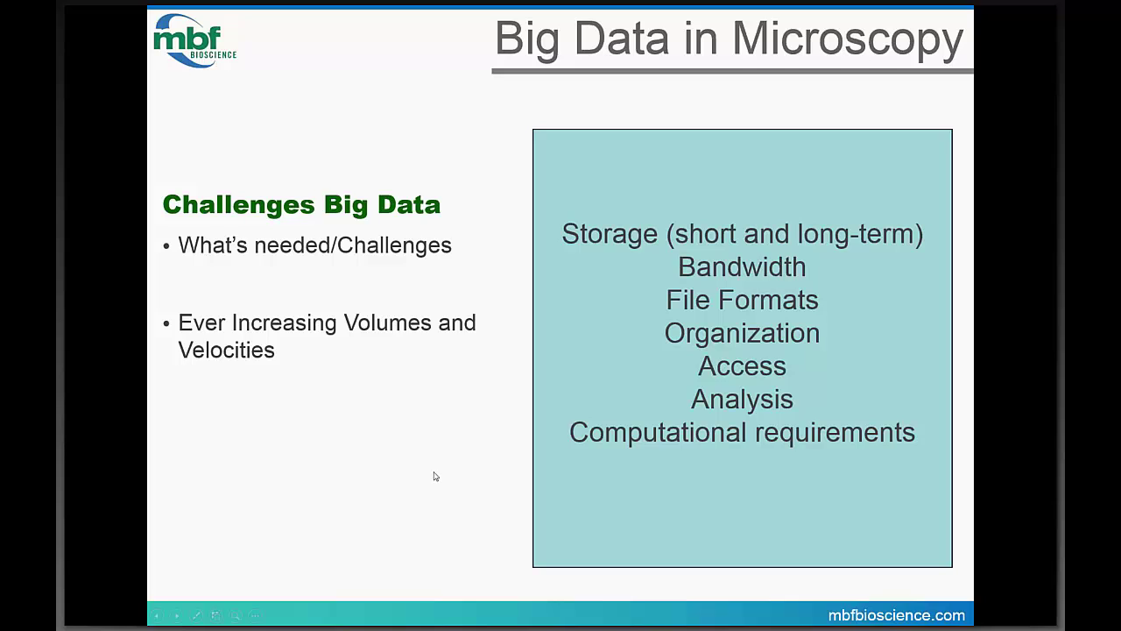
- Switch to the Biolucida Cloud Viewer and examine the stained neurons through the focal planes of the 100xNeuN image
key(super)
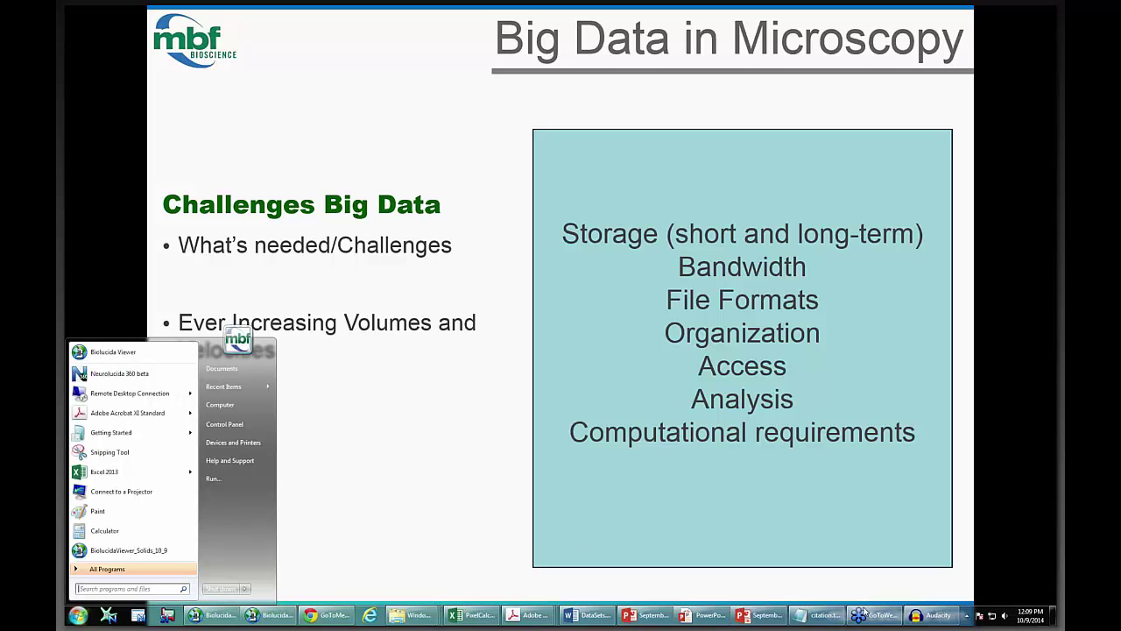
click(219, 616)
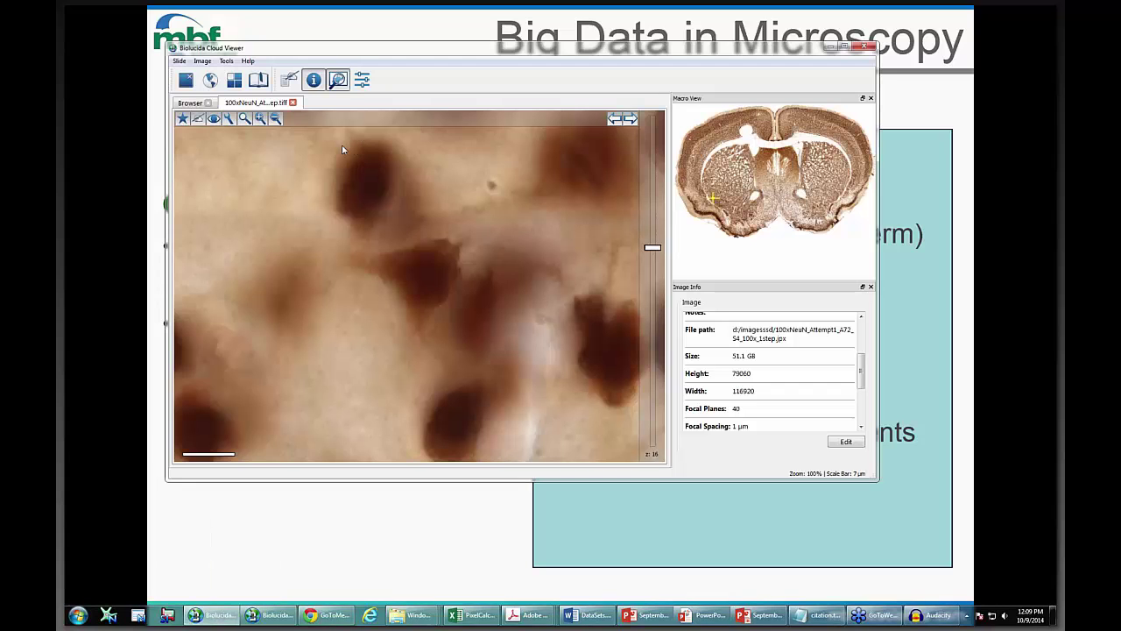
click(489, 615)
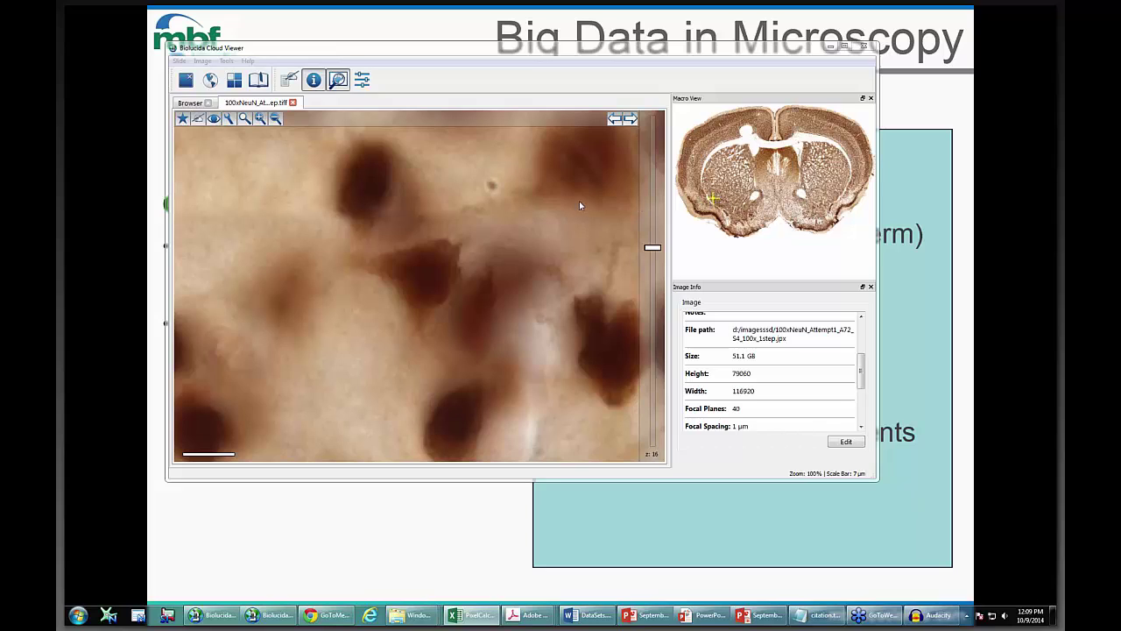
click(401, 313)
scroll(402, 313, up, 11)
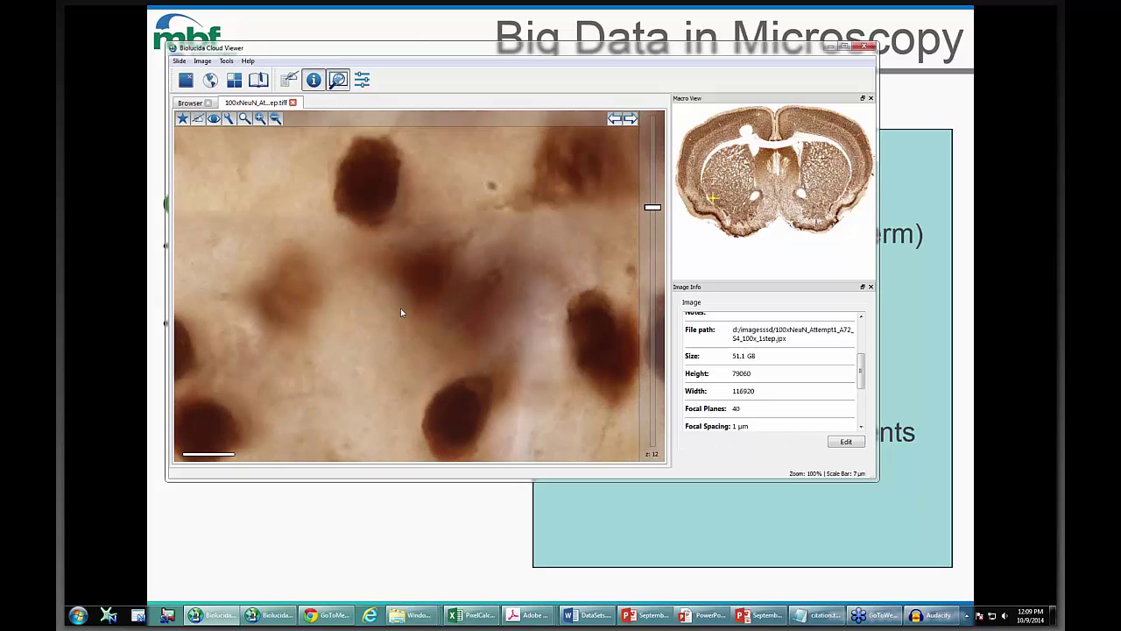
scroll(401, 313, down, 6)
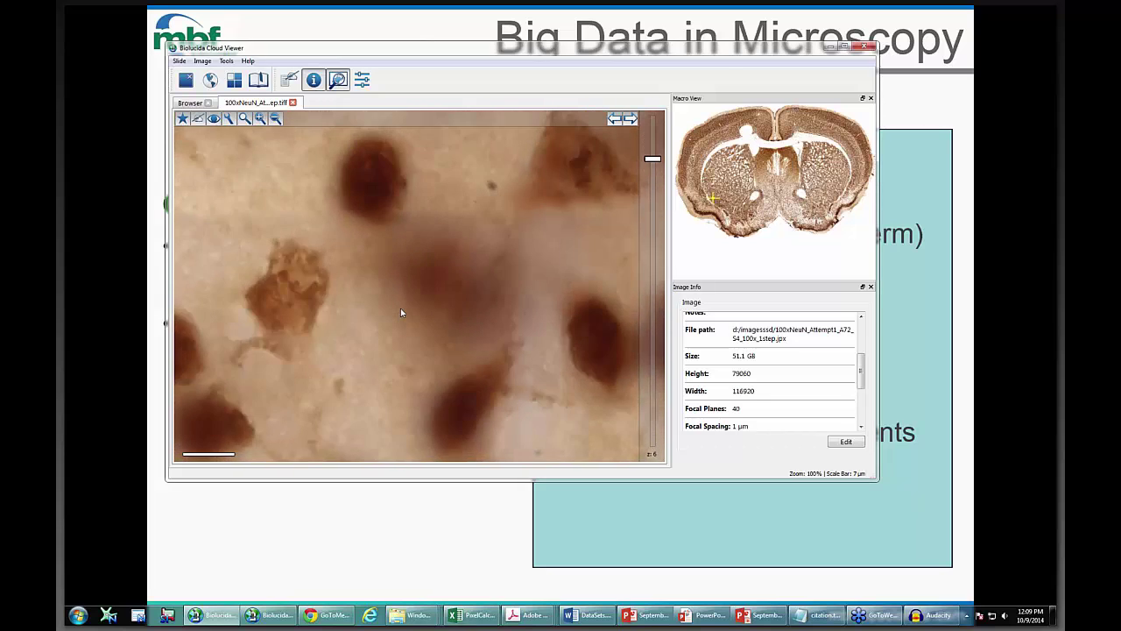
scroll(401, 313, down, 10)
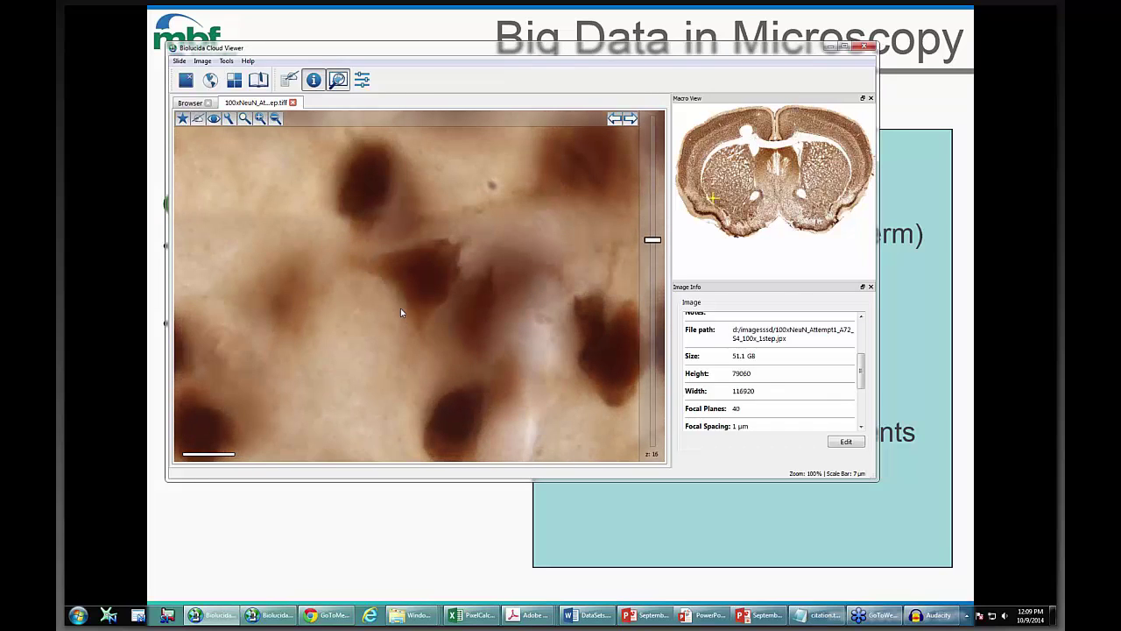
scroll(402, 313, down, 9)
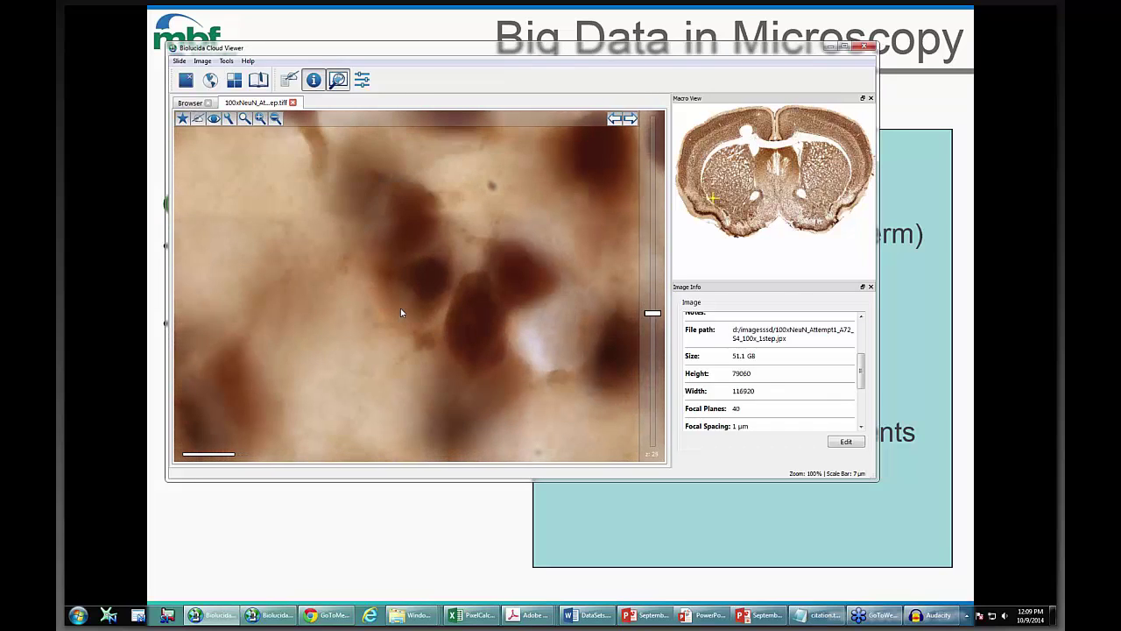
scroll(401, 313, down, 3)
scroll(401, 313, up, 5)
scroll(401, 313, up, 3)
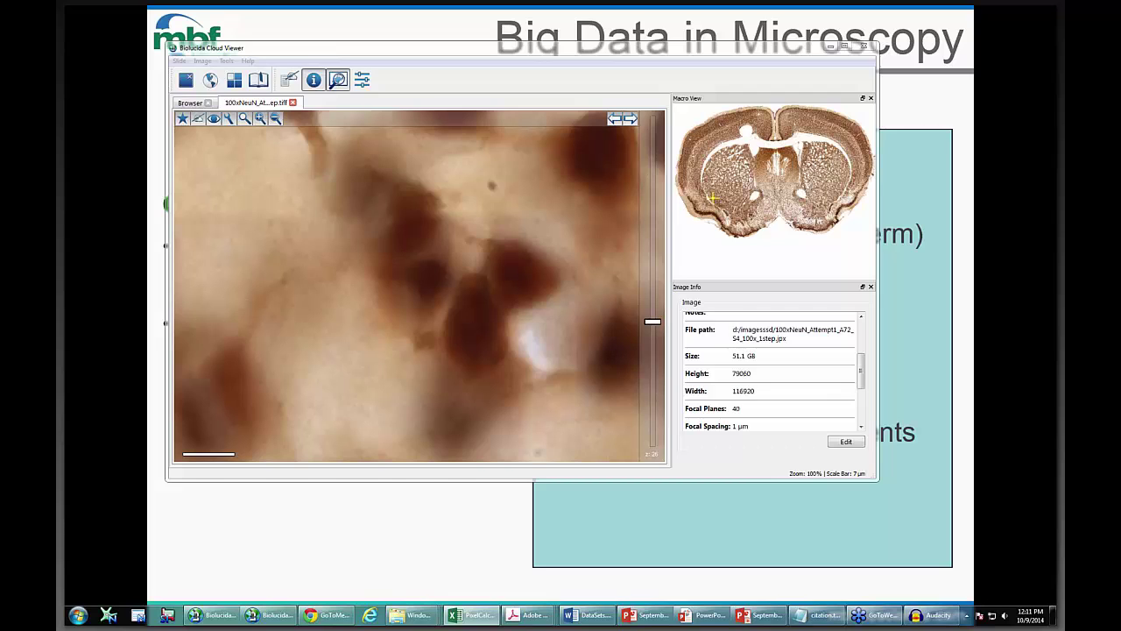
- Return to the PowerPoint slide show and advance to the "Case 1: Publishing Big Data" slide
key(alt+Tab)
key(Right)
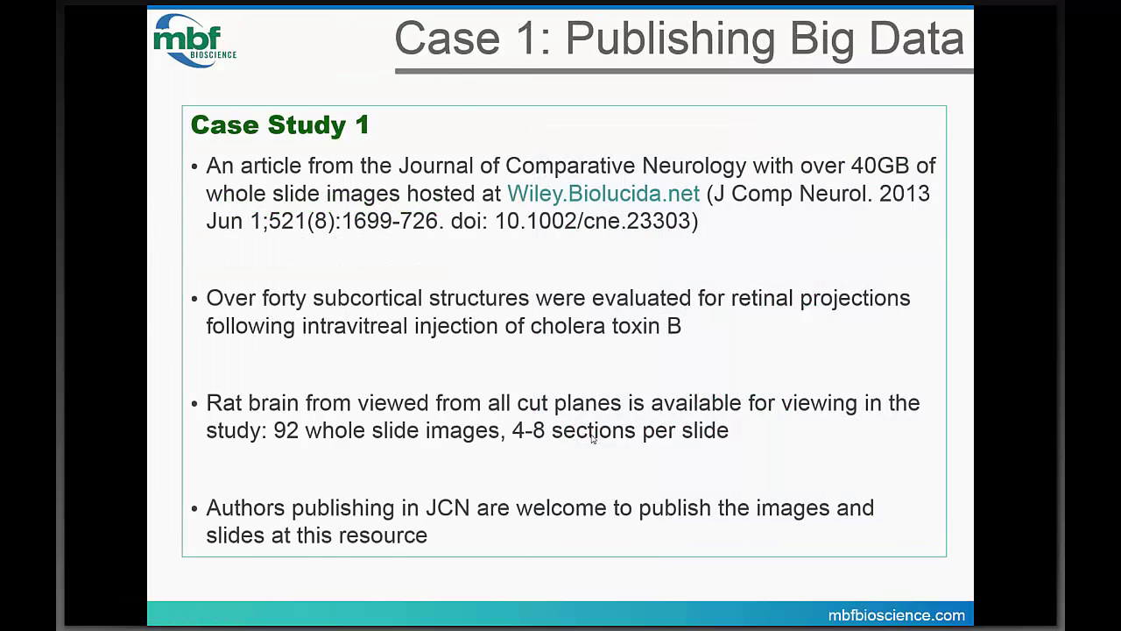
key(Right)
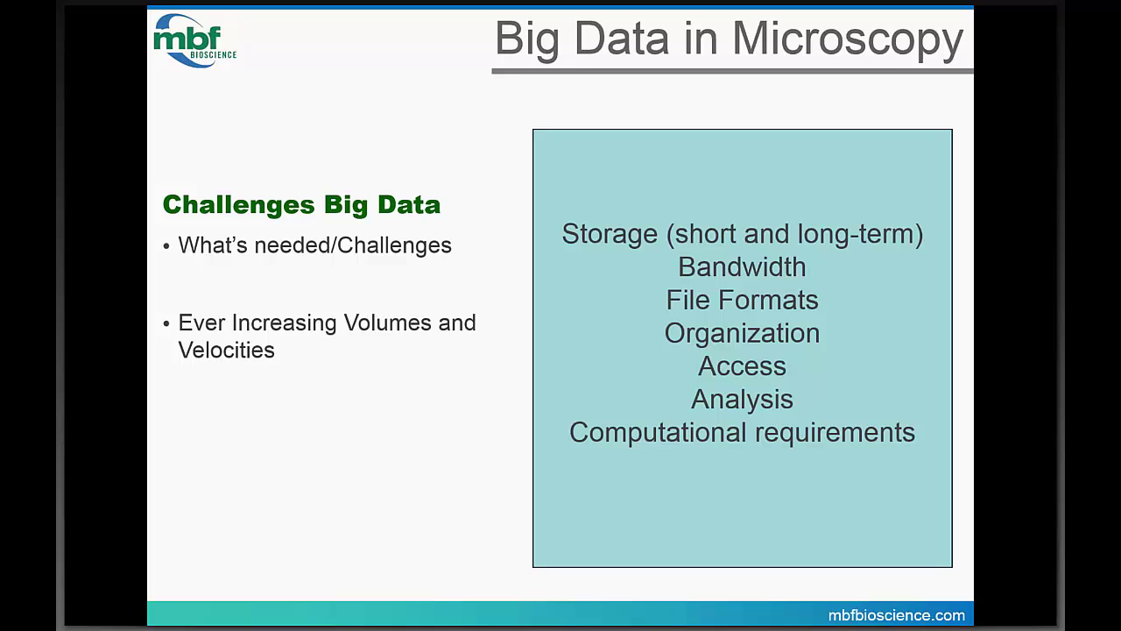
key(Right)
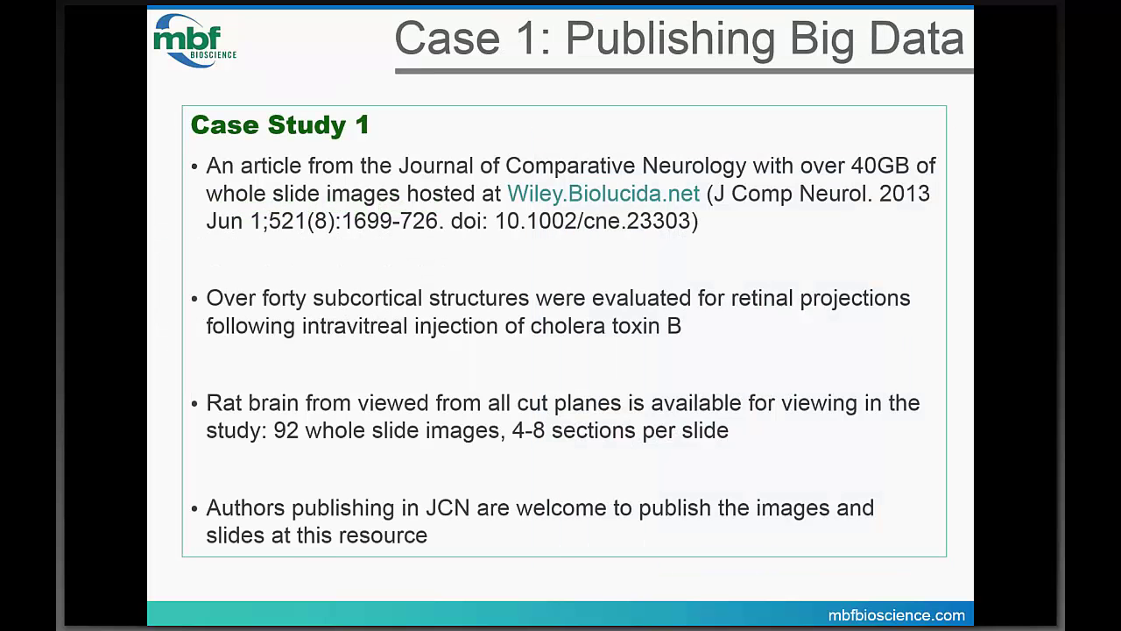
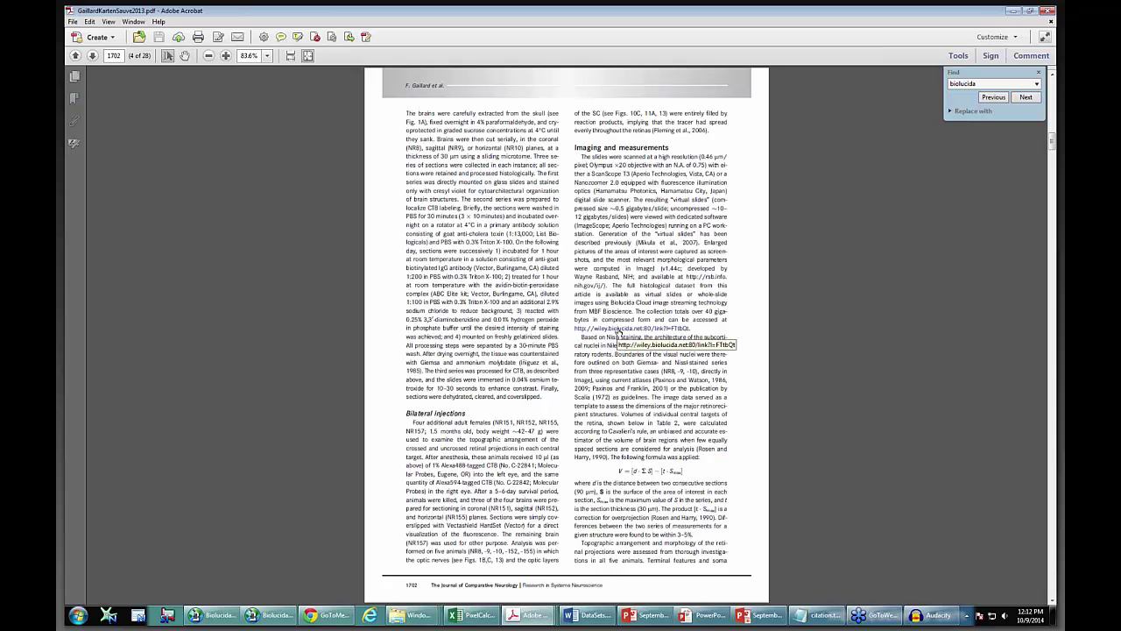
- Follow the article's wiley.biolucida.net link, connect through the Wiley MBF User connection, and enlarge the viewer window
click(618, 330)
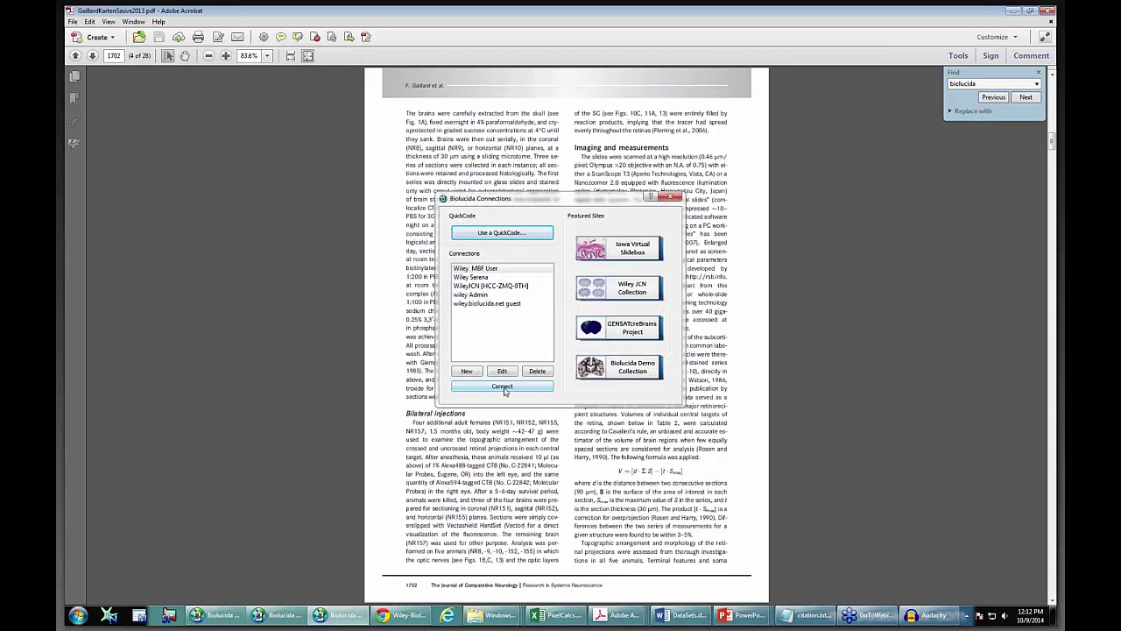
click(503, 388)
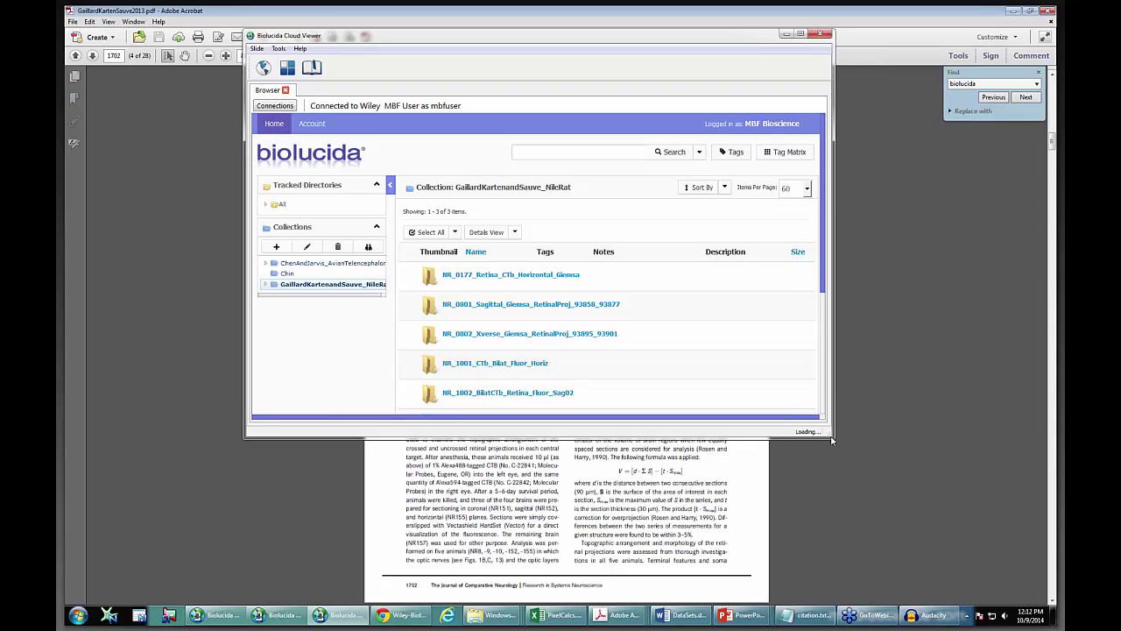
drag(832, 440, 949, 530)
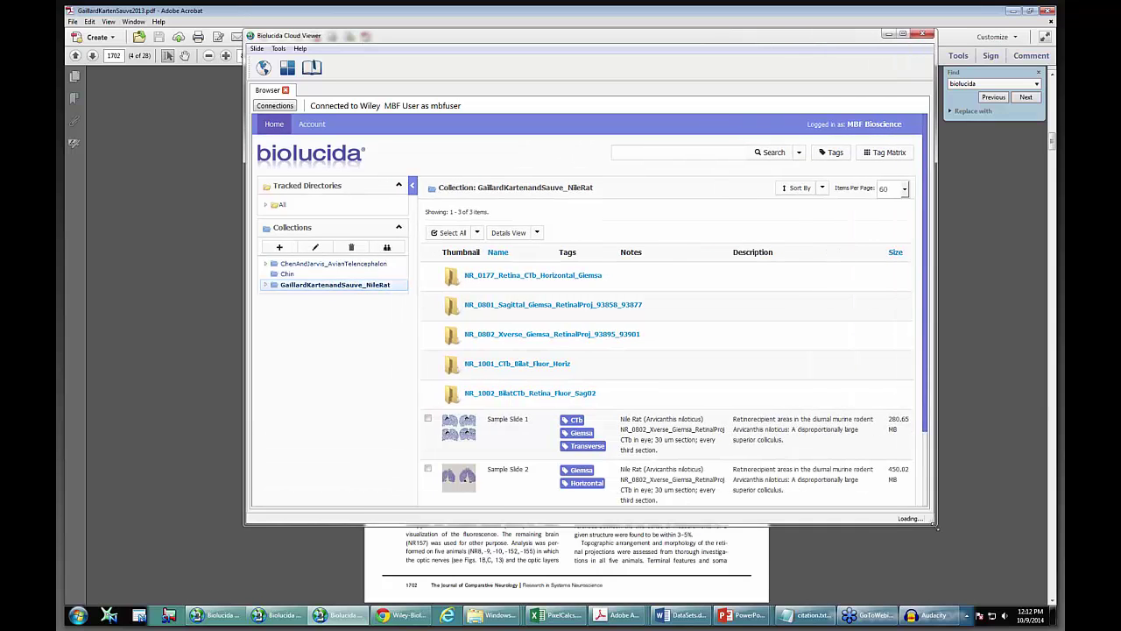
- Open slide 06-93863.svs from the NR_0801_Sagittal_Giemsa_RetinalProj_93858_93877 folder of the Nile rat collection
click(267, 286)
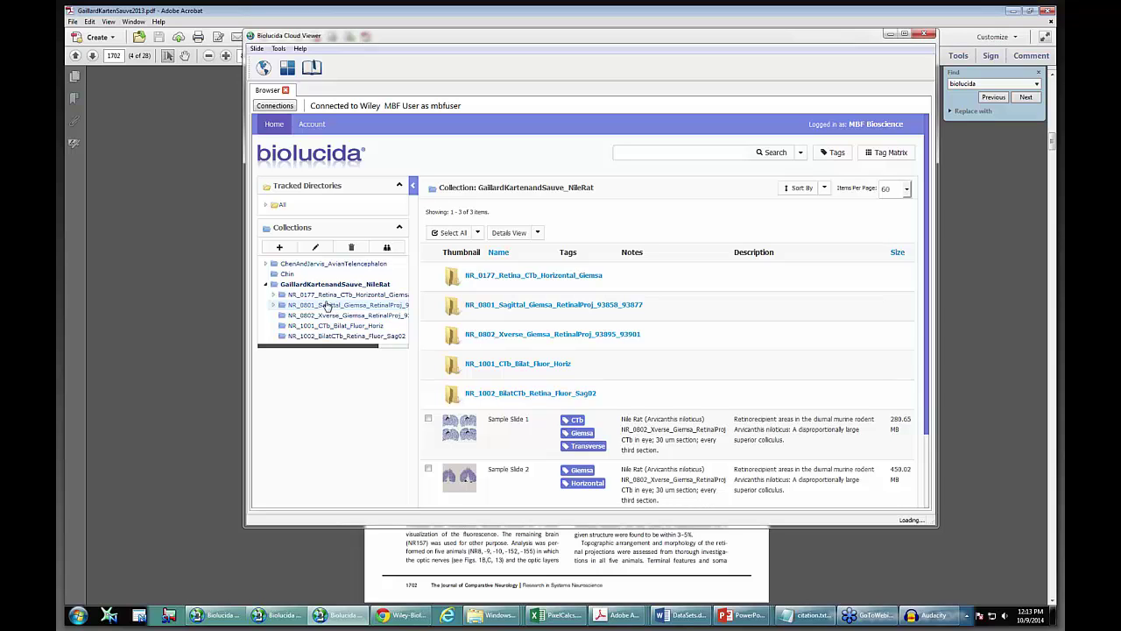
click(326, 304)
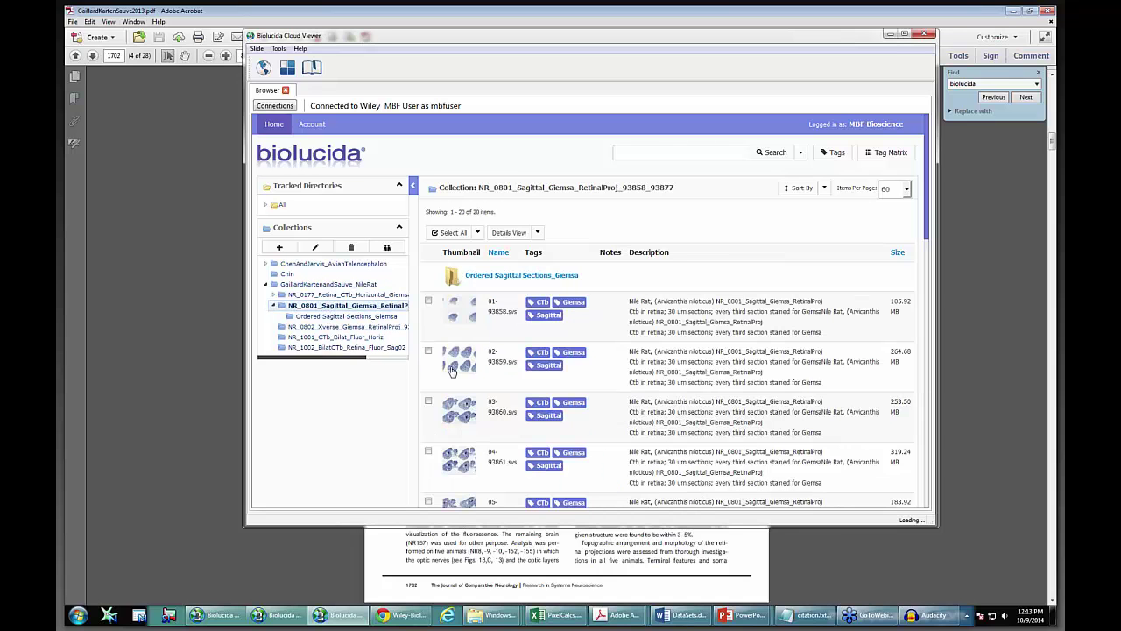
scroll(725, 356, down, 1)
scroll(725, 357, down, 4)
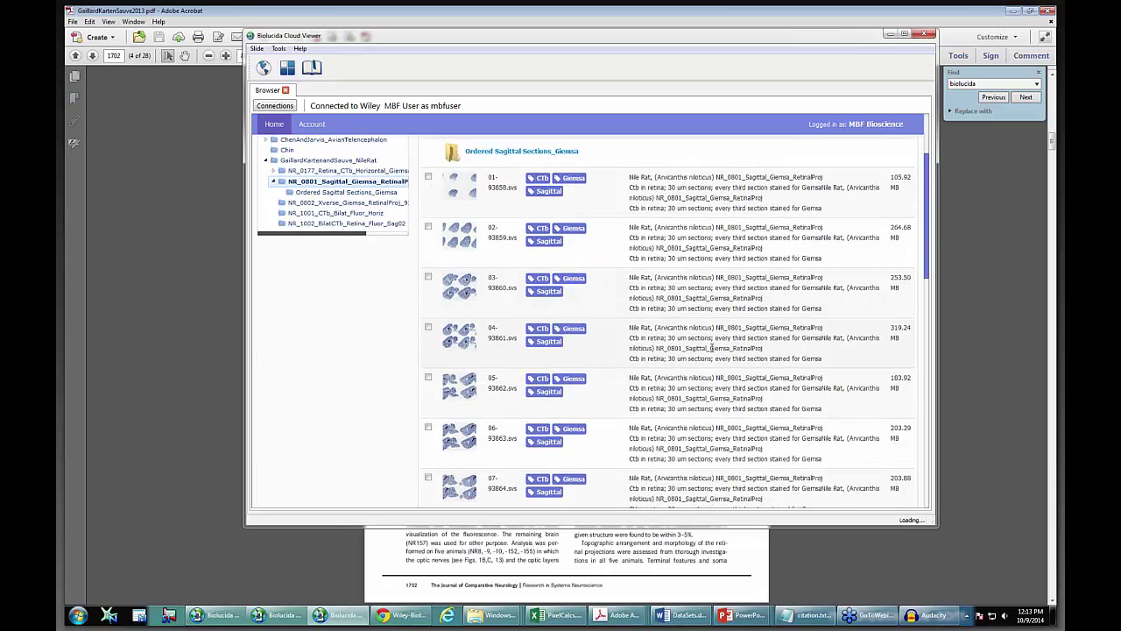
scroll(699, 350, up, 2)
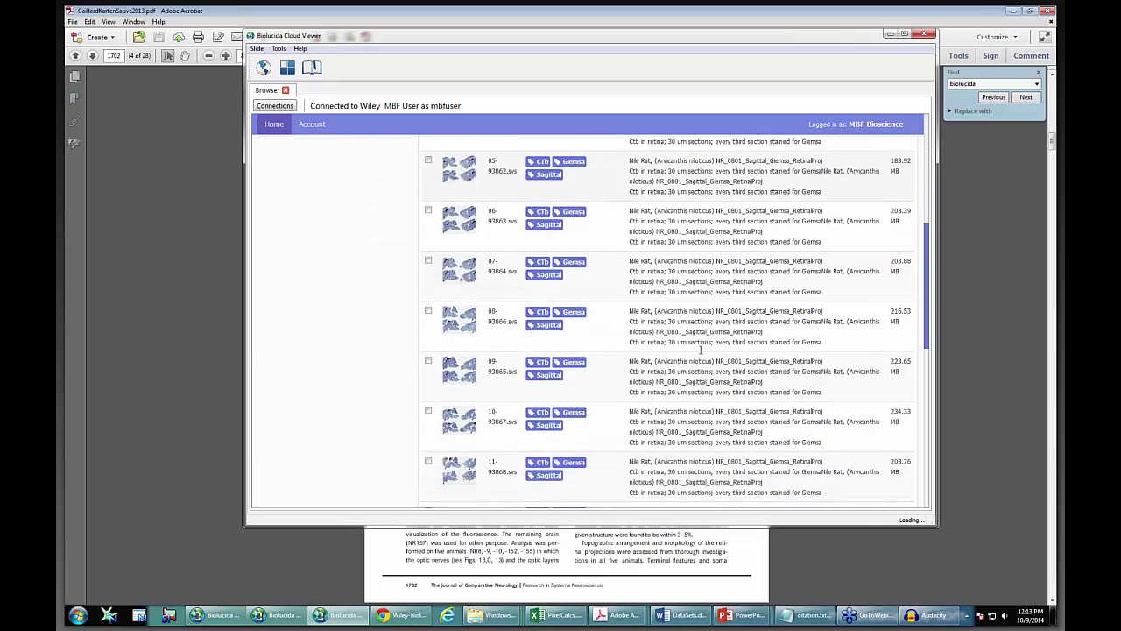
scroll(682, 366, down, 1)
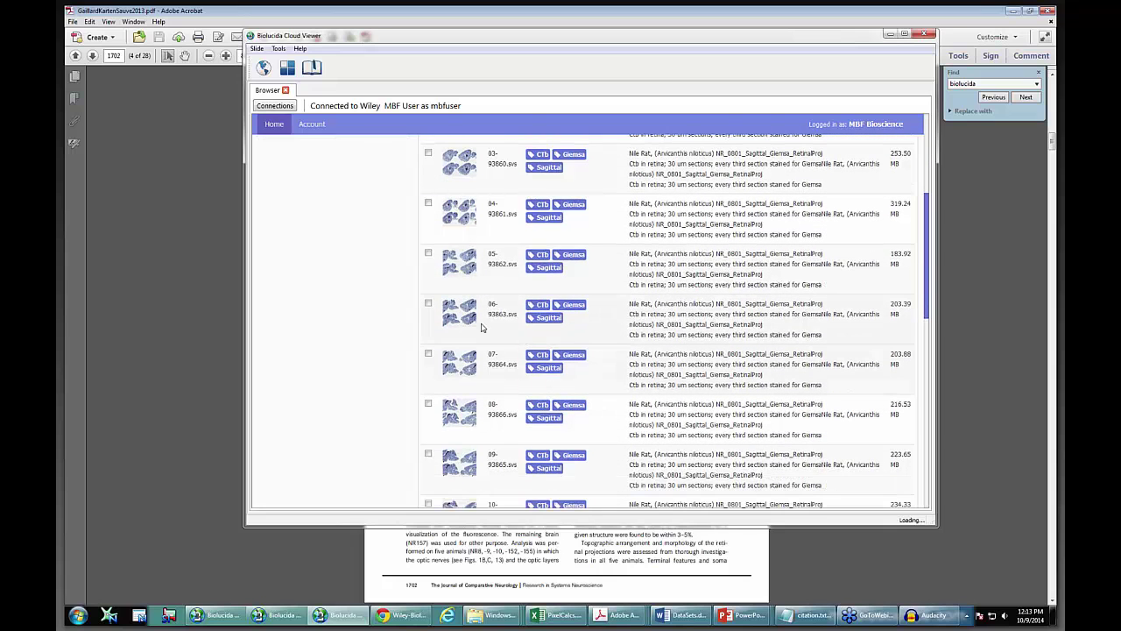
double_click(459, 320)
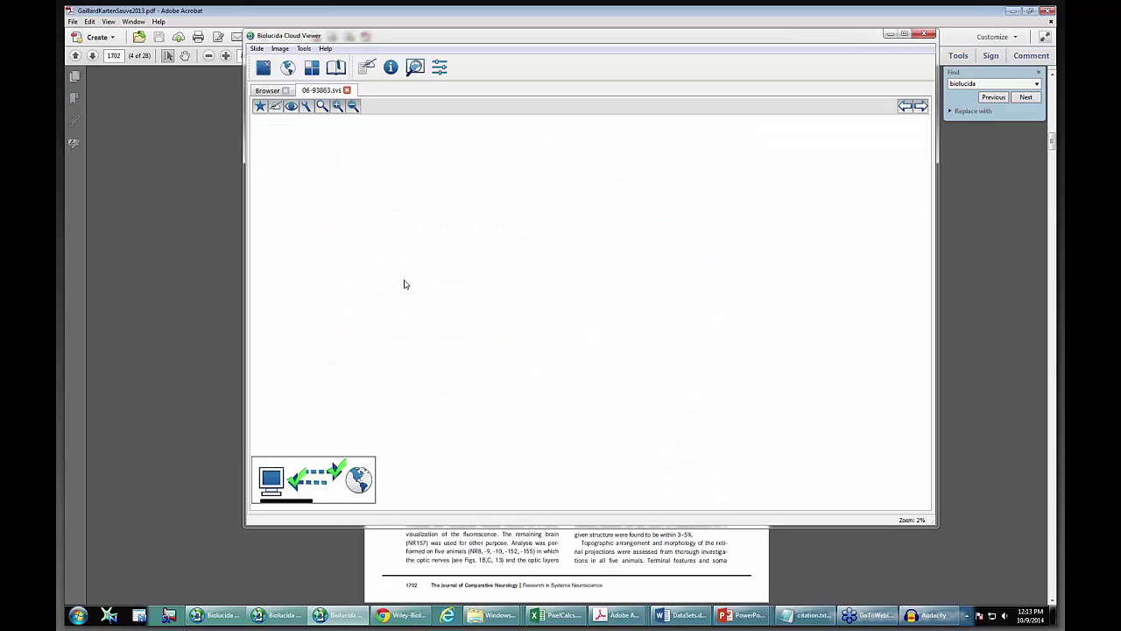
- Show the slide's macro view and image information, giving the image information more height
click(415, 68)
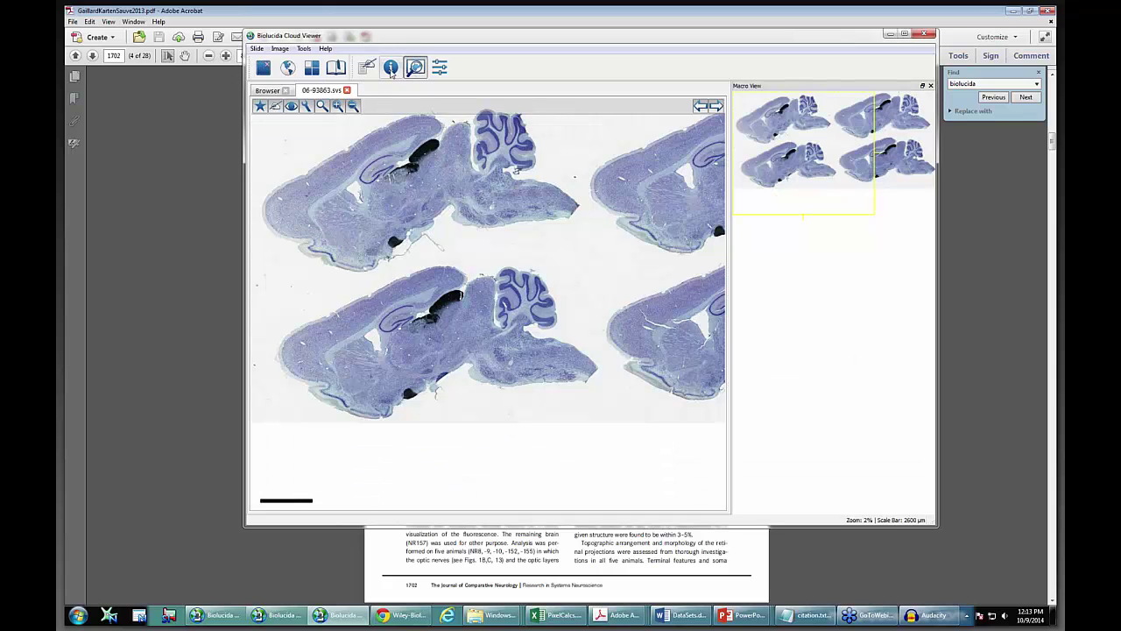
click(391, 67)
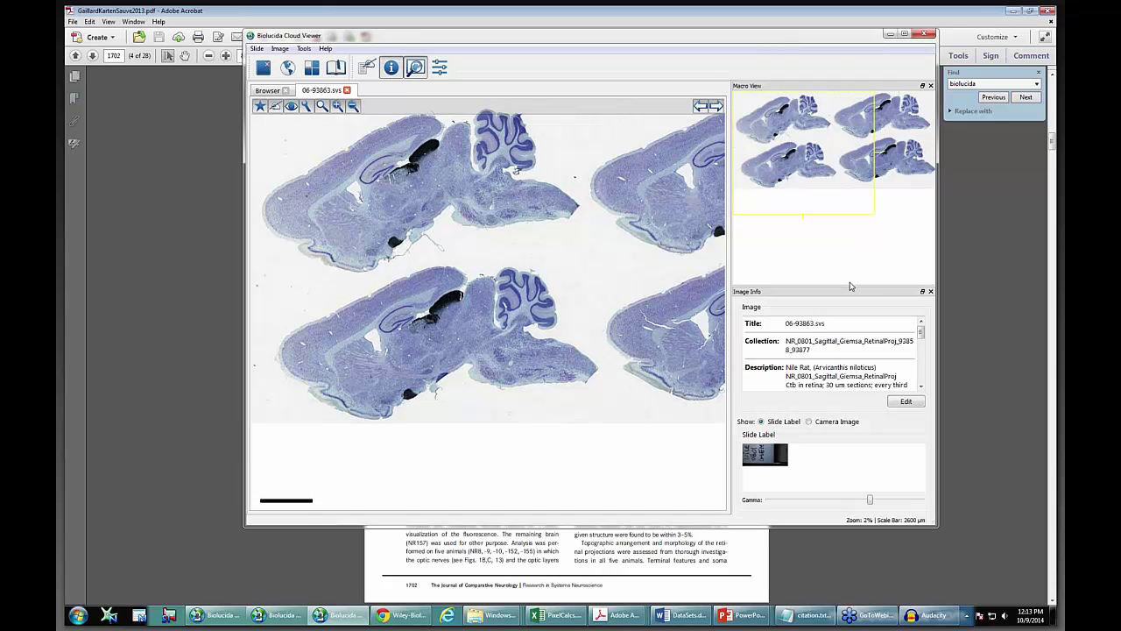
drag(847, 286, 844, 245)
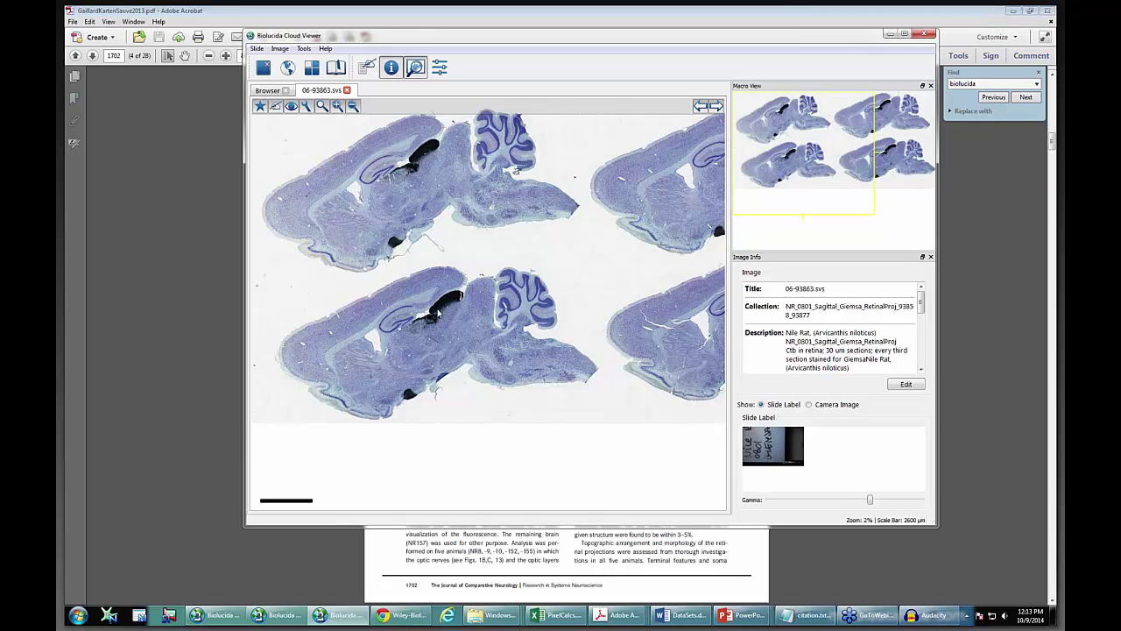
- Inspect the dark-stained region of a sagittal section up close, and examine another section on the slide at 100% zoom
scroll(438, 313, up, 5)
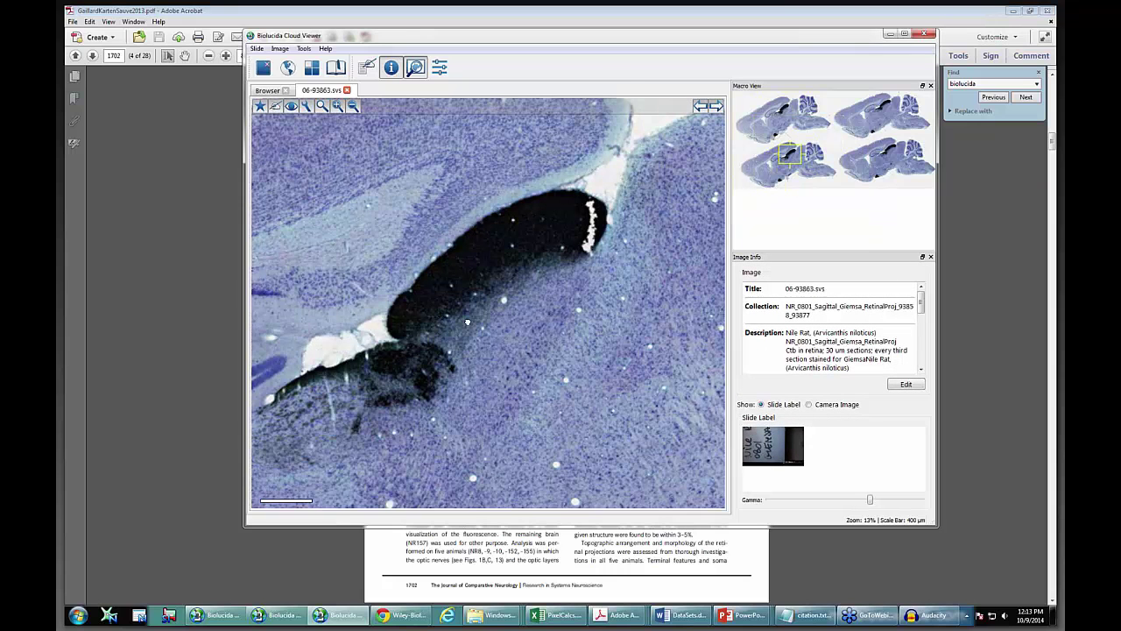
drag(437, 312, 469, 297)
scroll(469, 294, up, 2)
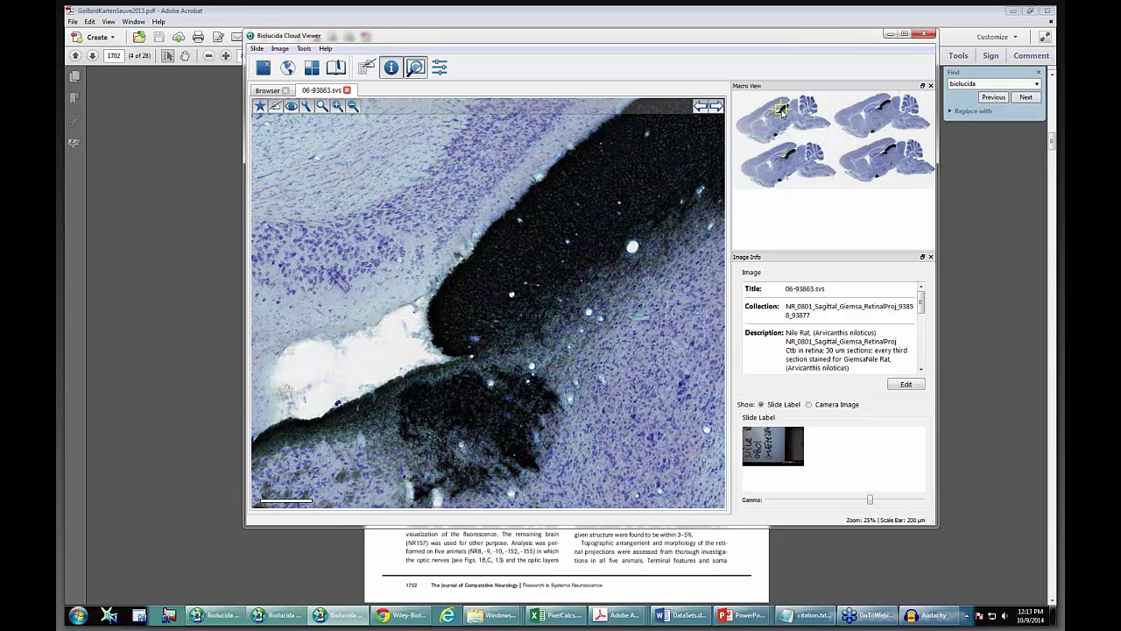
click(883, 122)
scroll(539, 341, up, 2)
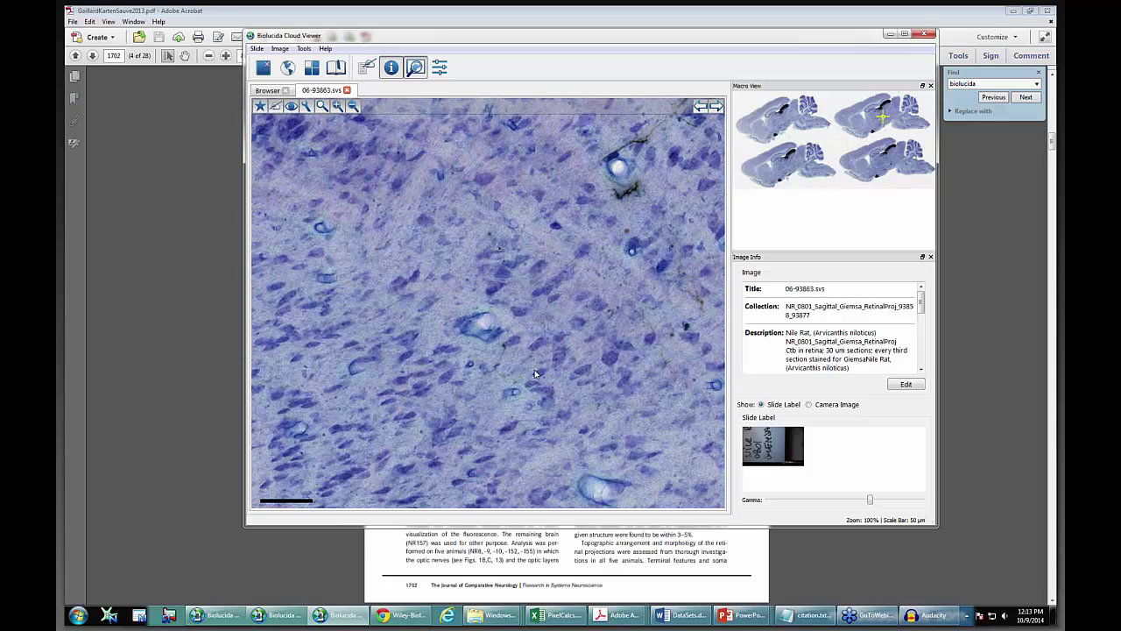
- Return to the collection browser and look through the list of sagittal Giemsa slides
click(272, 91)
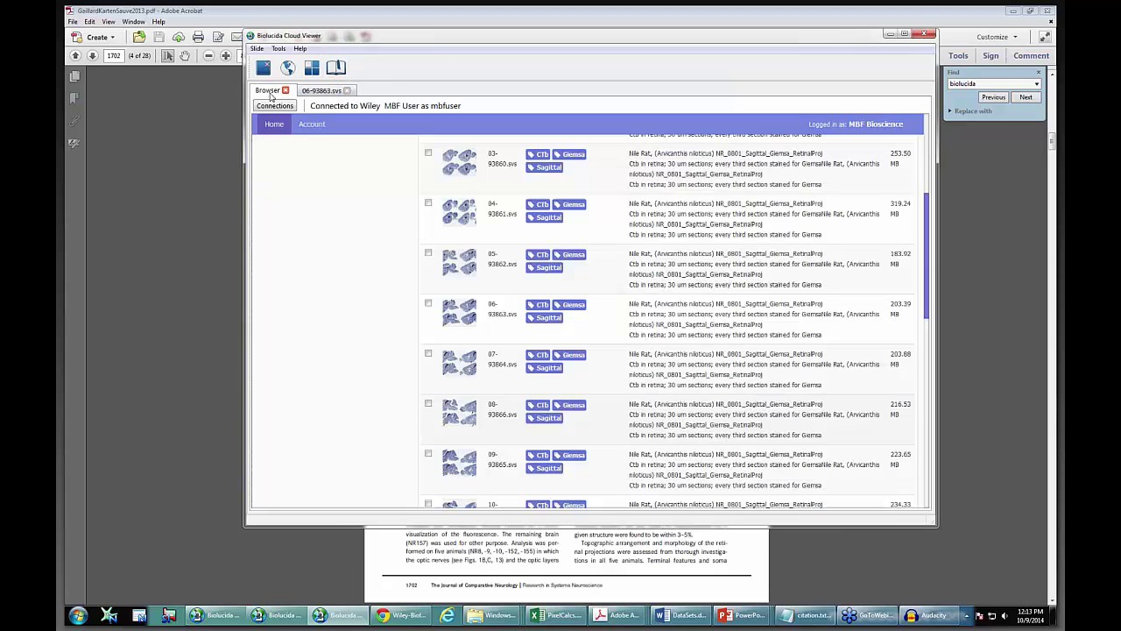
scroll(483, 342, down, 3)
scroll(483, 342, down, 2)
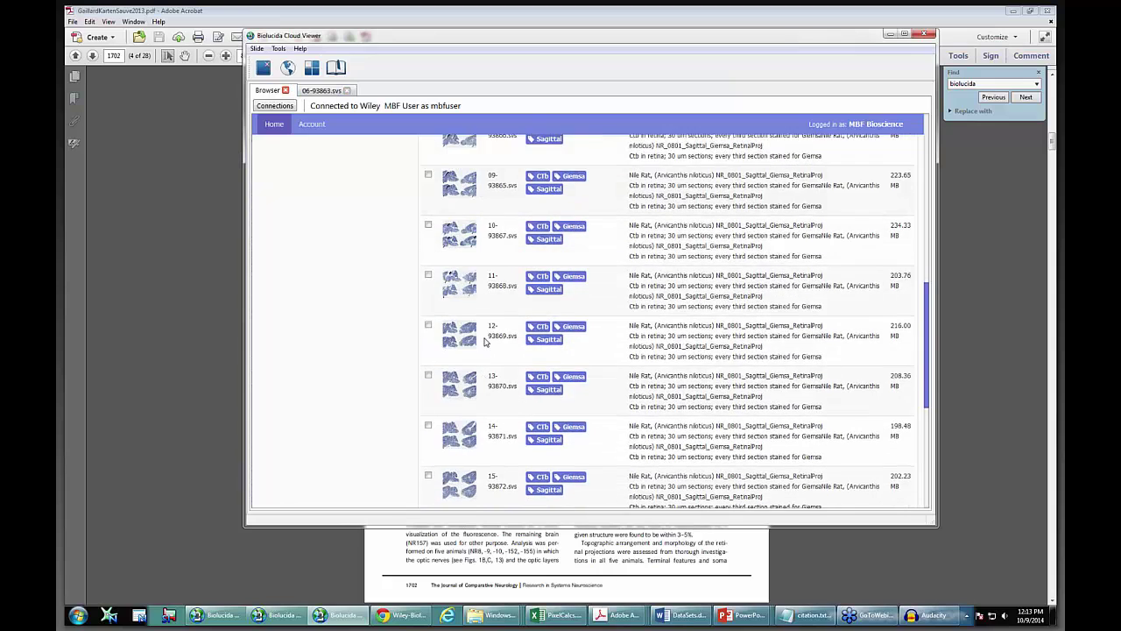
scroll(495, 334, up, 10)
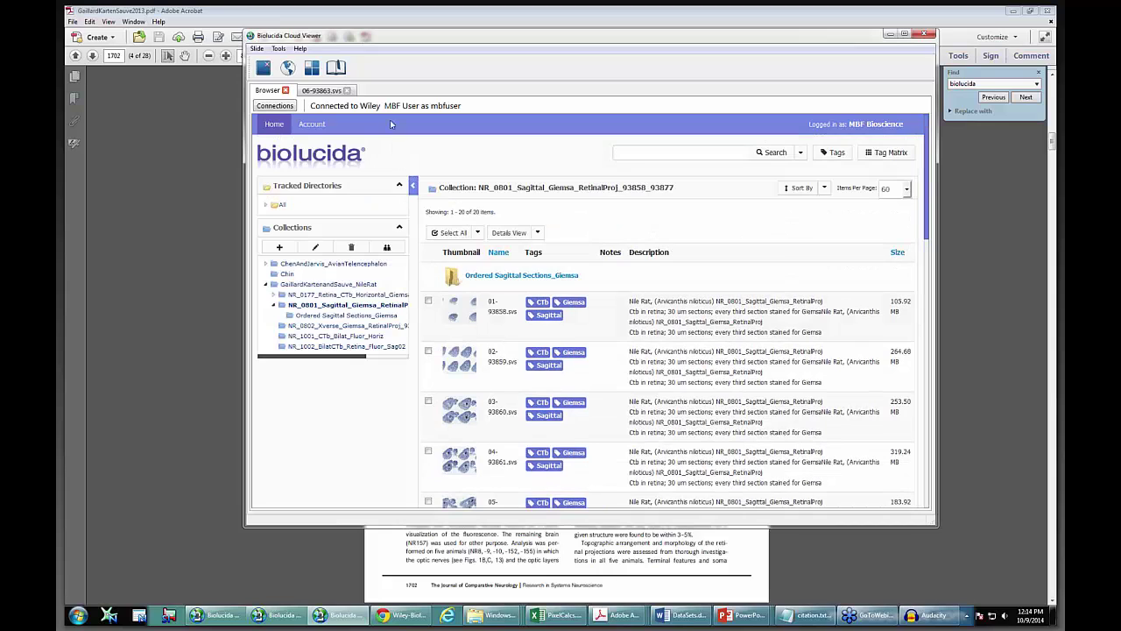
- Show the bookmarks, expand Ordered Sagittal Sections_Giemsa, and open Sagittal Section_002, 003 and 004 in sequence
click(337, 68)
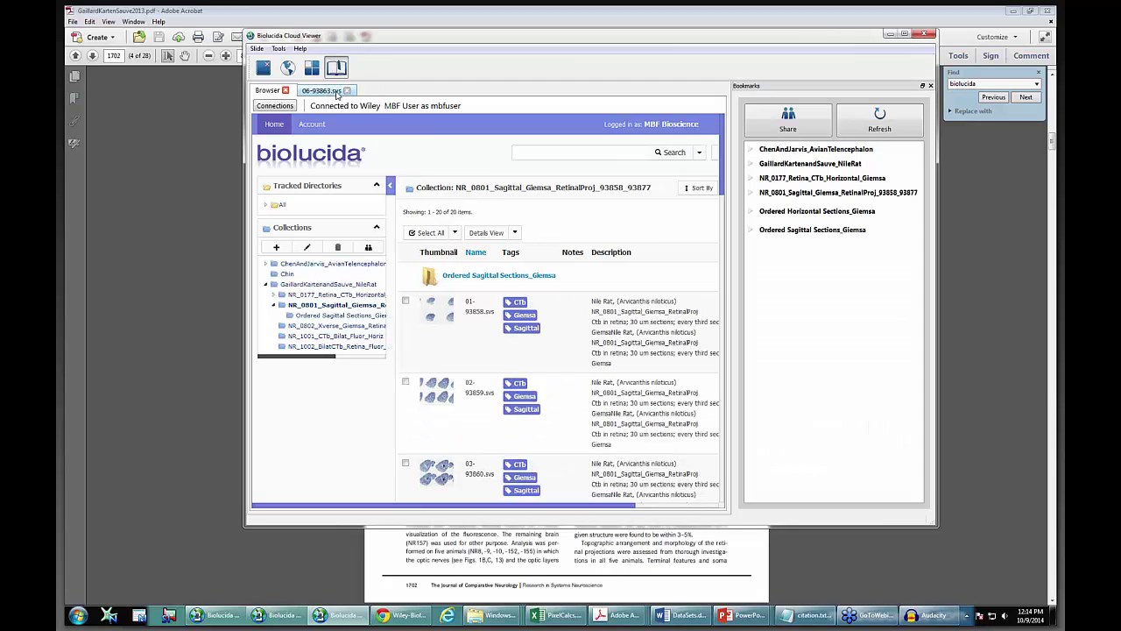
click(751, 232)
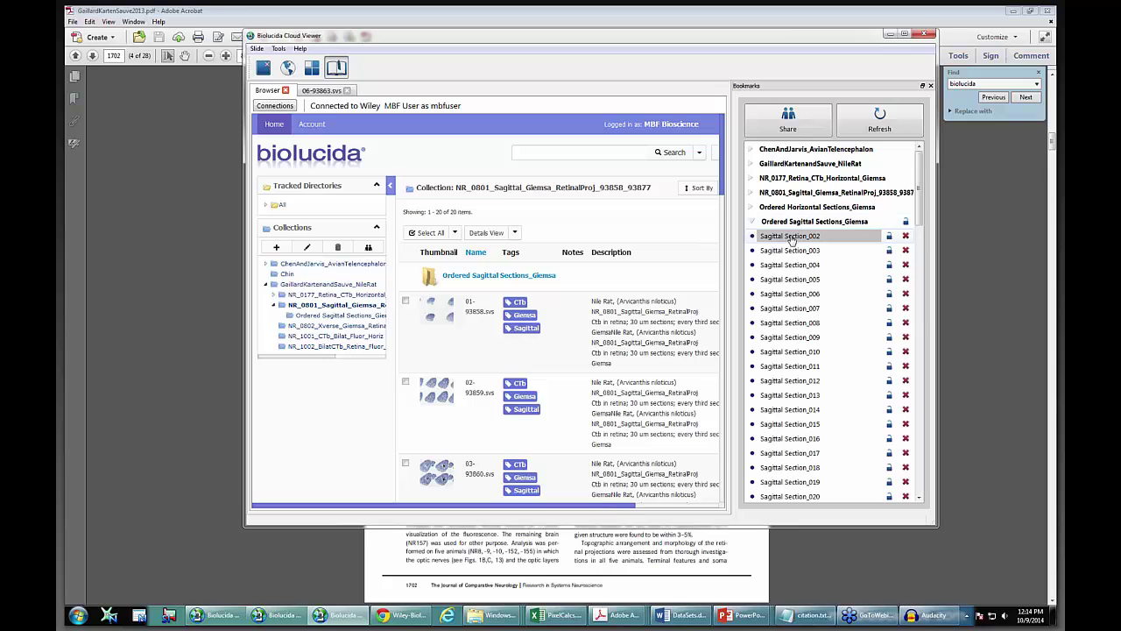
double_click(791, 236)
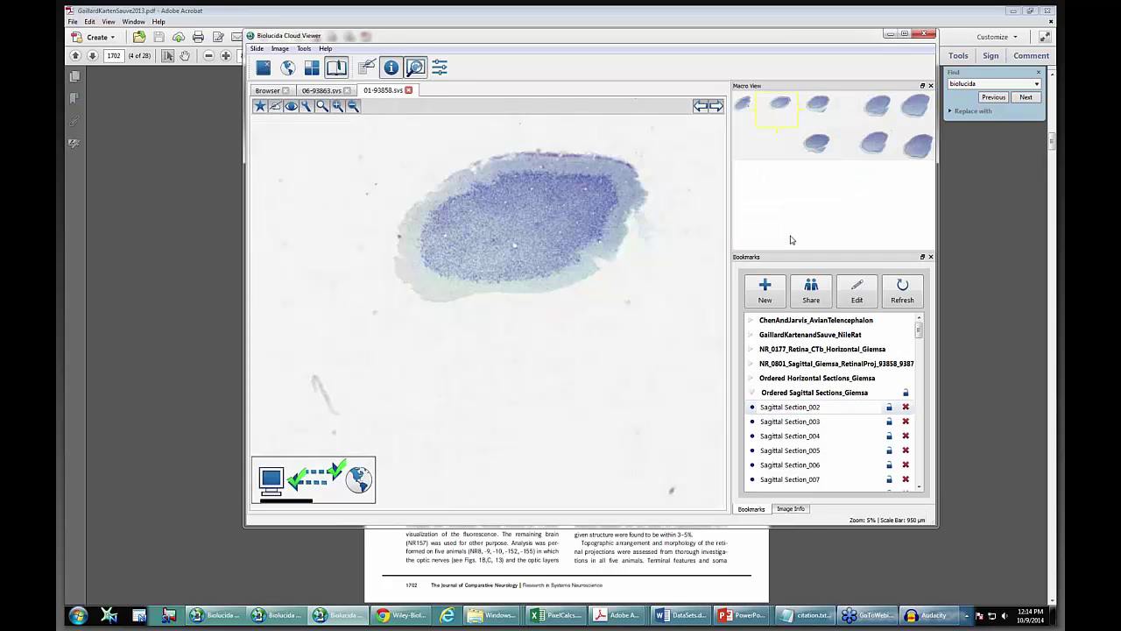
double_click(768, 423)
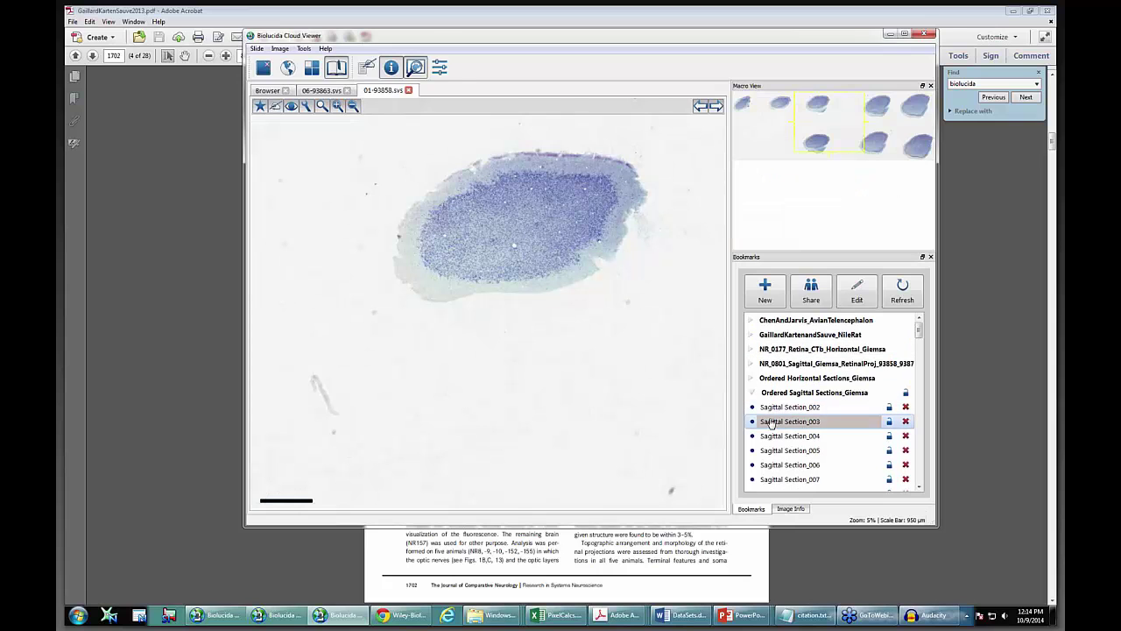
double_click(785, 436)
scroll(791, 442, down, 3)
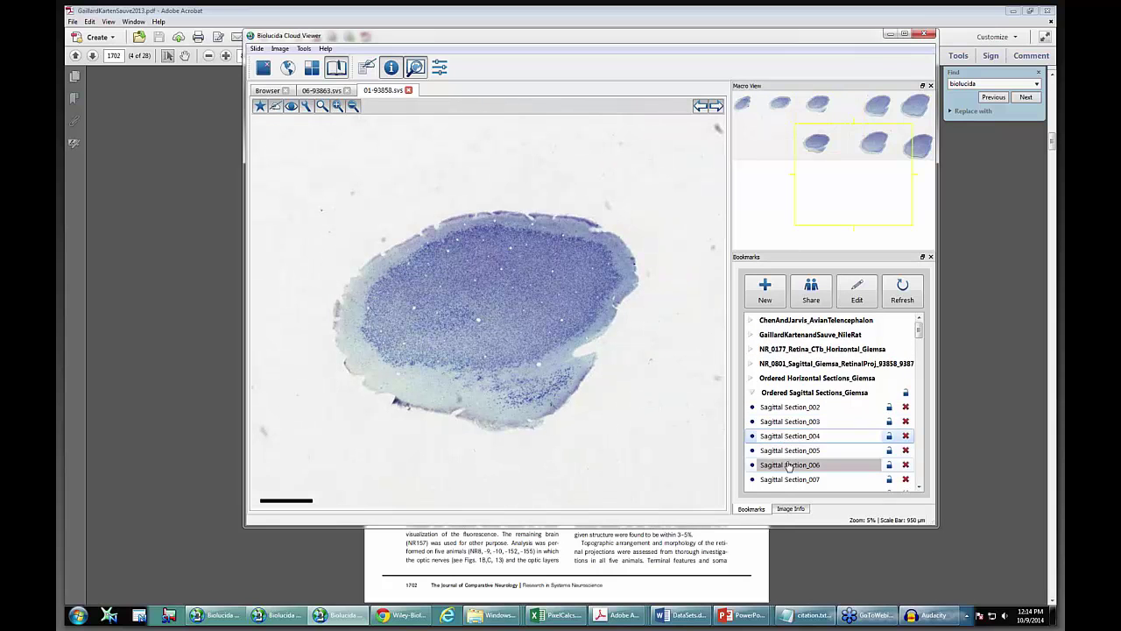
- Open the bookmarked Sagittal Section_005 and Sagittal Section_015 from the ordered sagittal sections
double_click(796, 450)
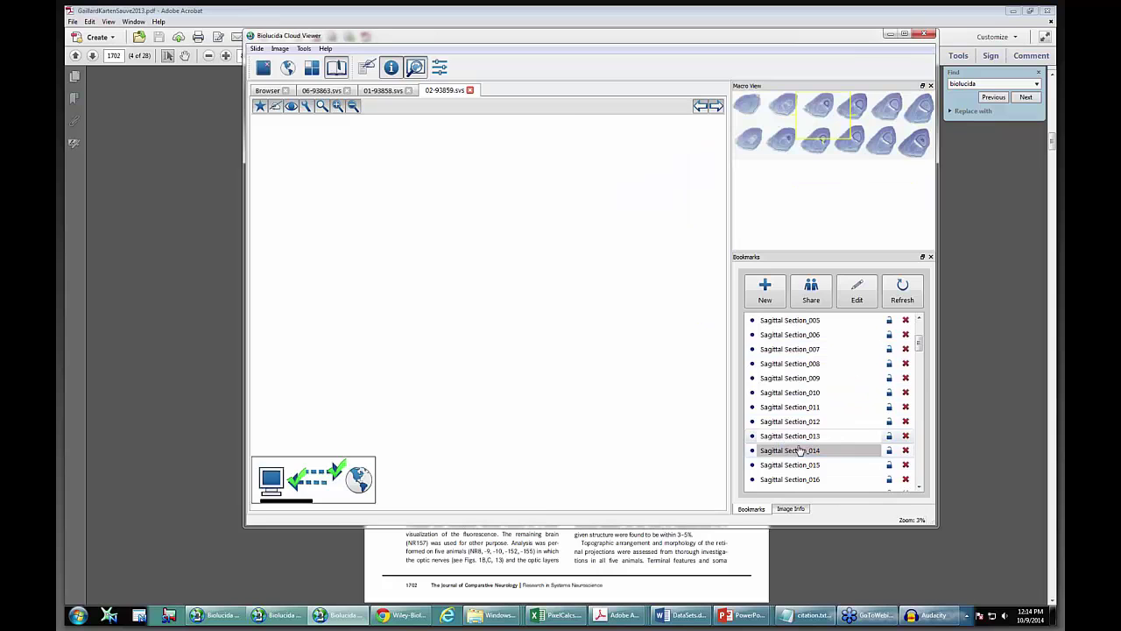
double_click(793, 464)
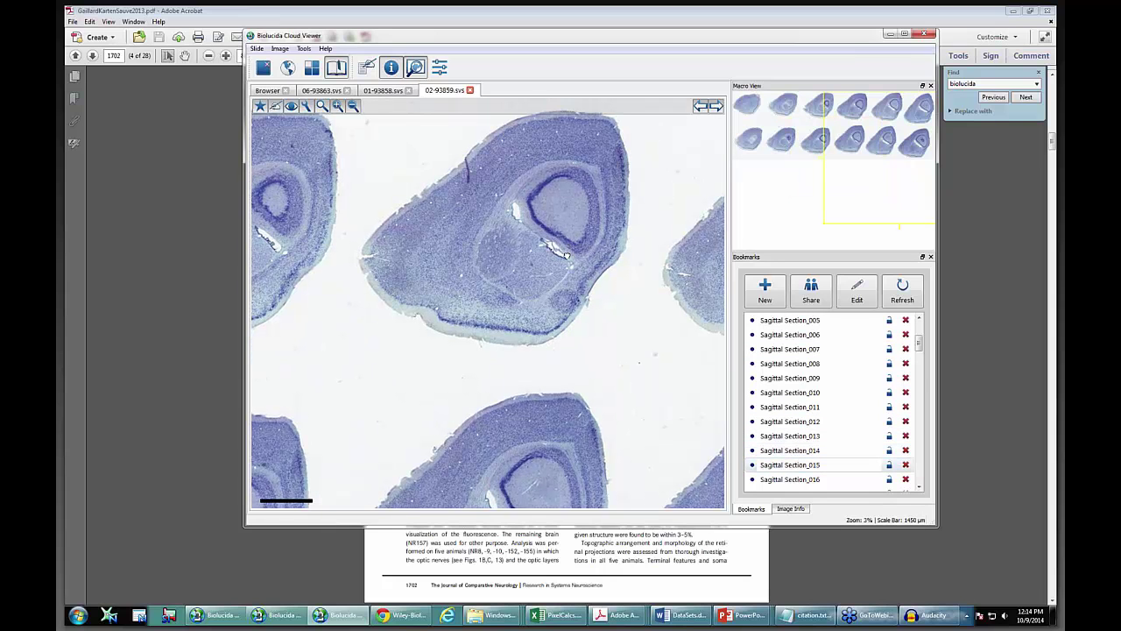
- Return to the collection browser and open Sample Image 1 from the ChenAndJarvis_AvianTelencephalon collection
click(268, 91)
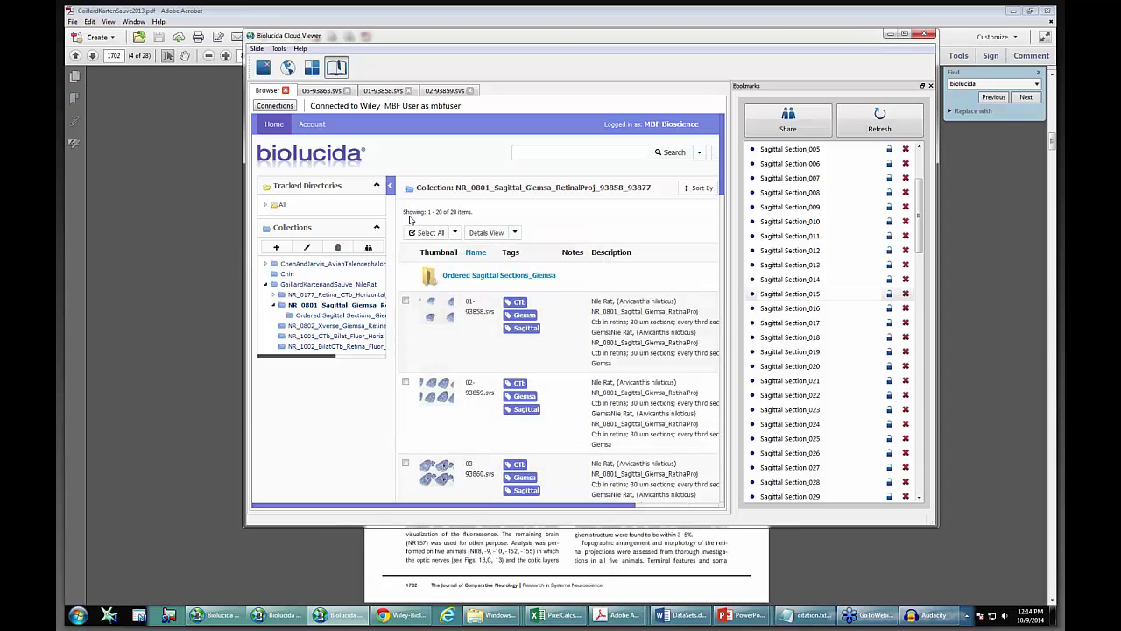
click(295, 266)
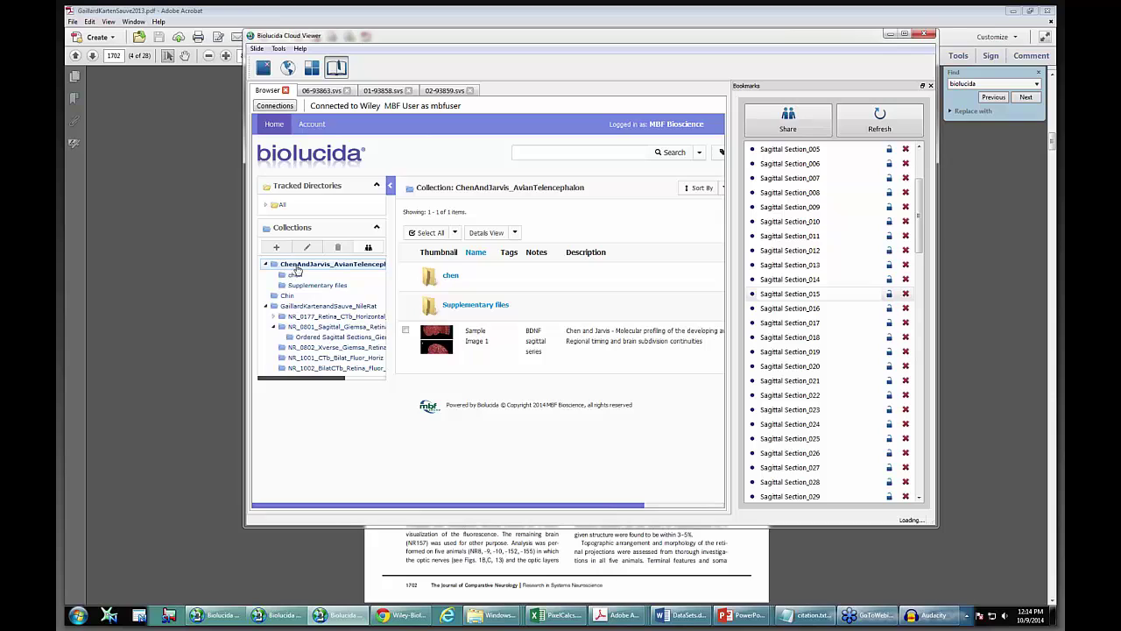
mouse_move(438, 347)
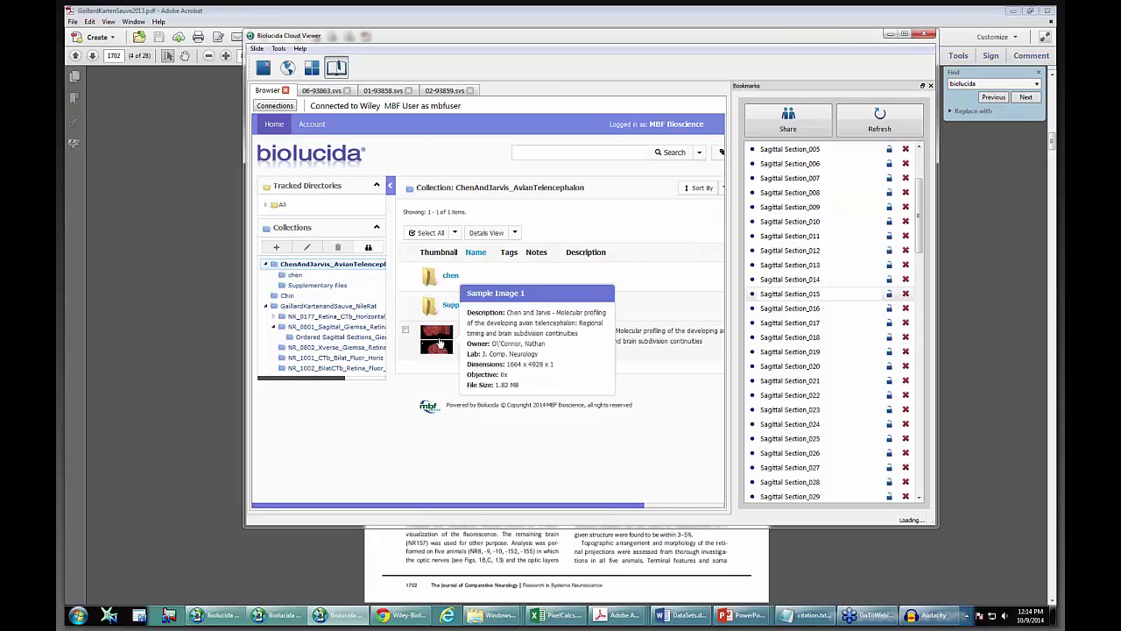
double_click(438, 344)
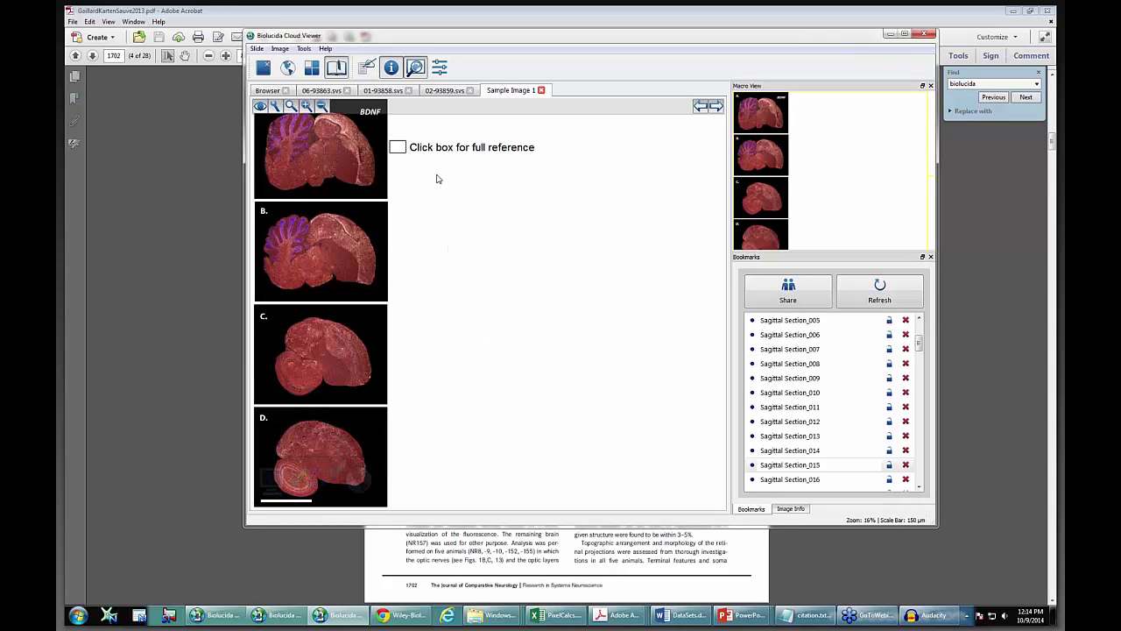
- View the article abstract linked from the full reference box in Sample Image 1, and put the web page away
click(399, 147)
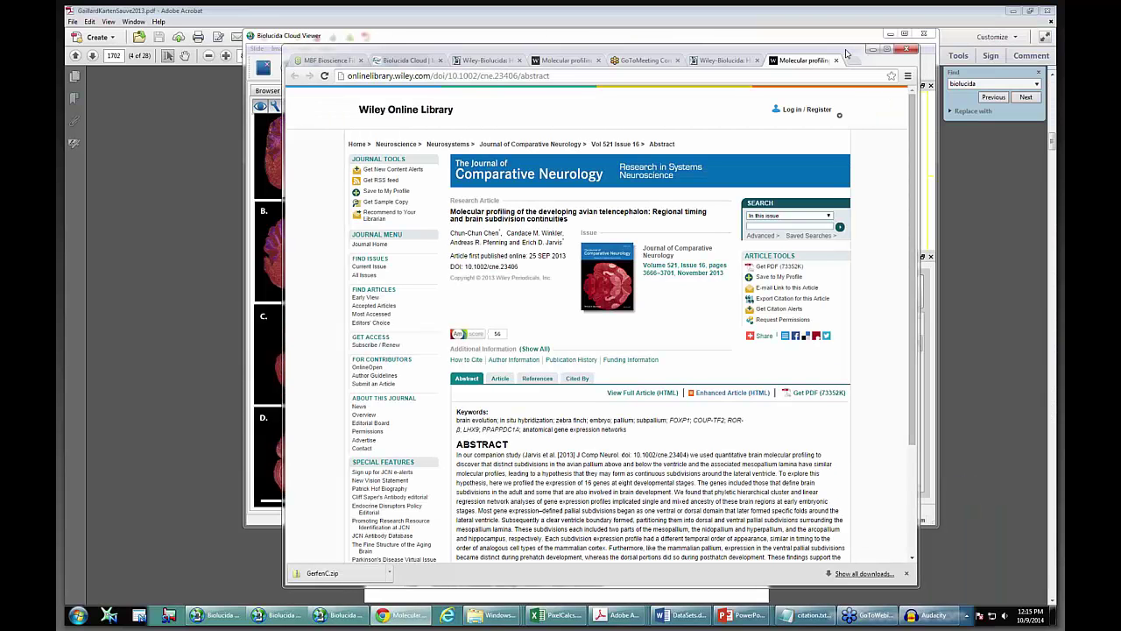
drag(846, 54, 957, 35)
click(983, 30)
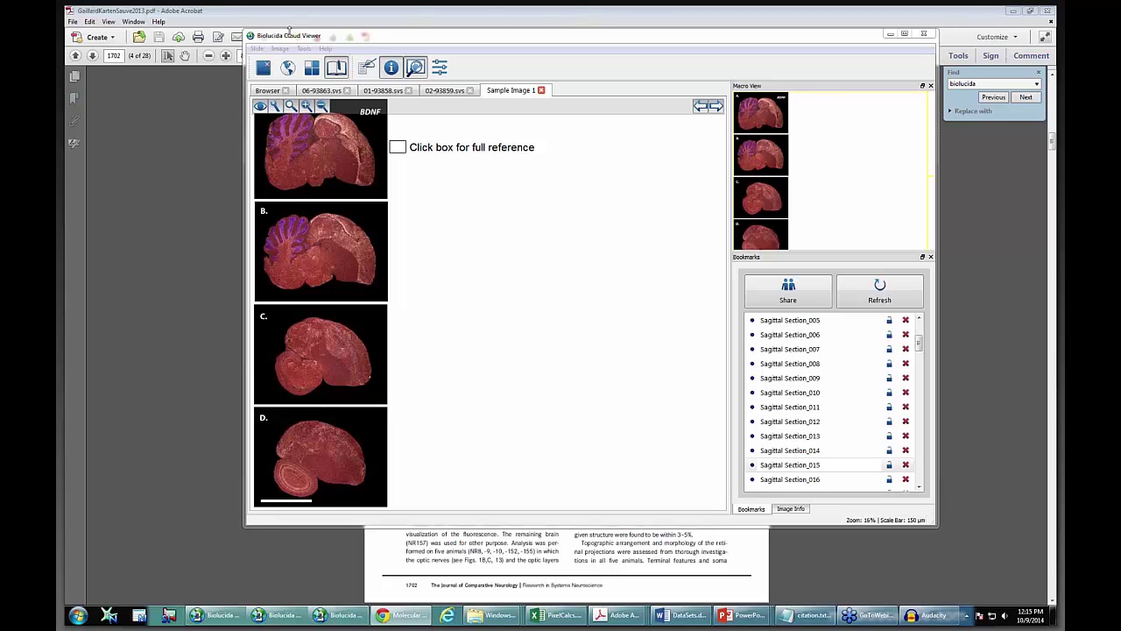
- From the NR_0801_Sagittal_Giemsa_RetinalProj_93858_93877 collection, search for all images tagged Sagittal and look through the results
click(272, 92)
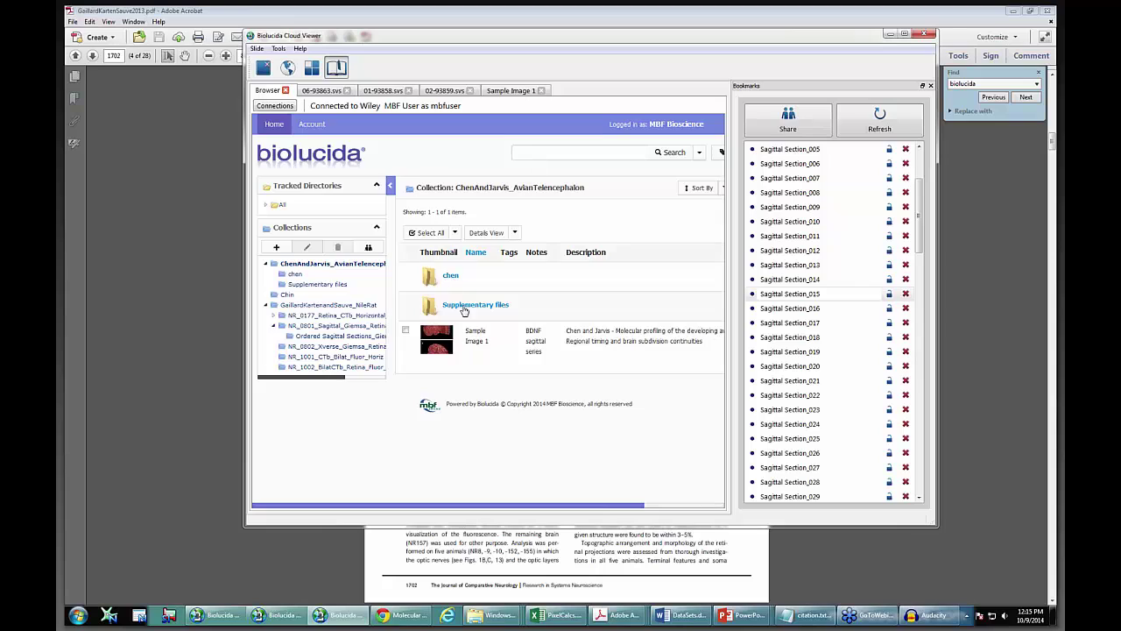
click(329, 327)
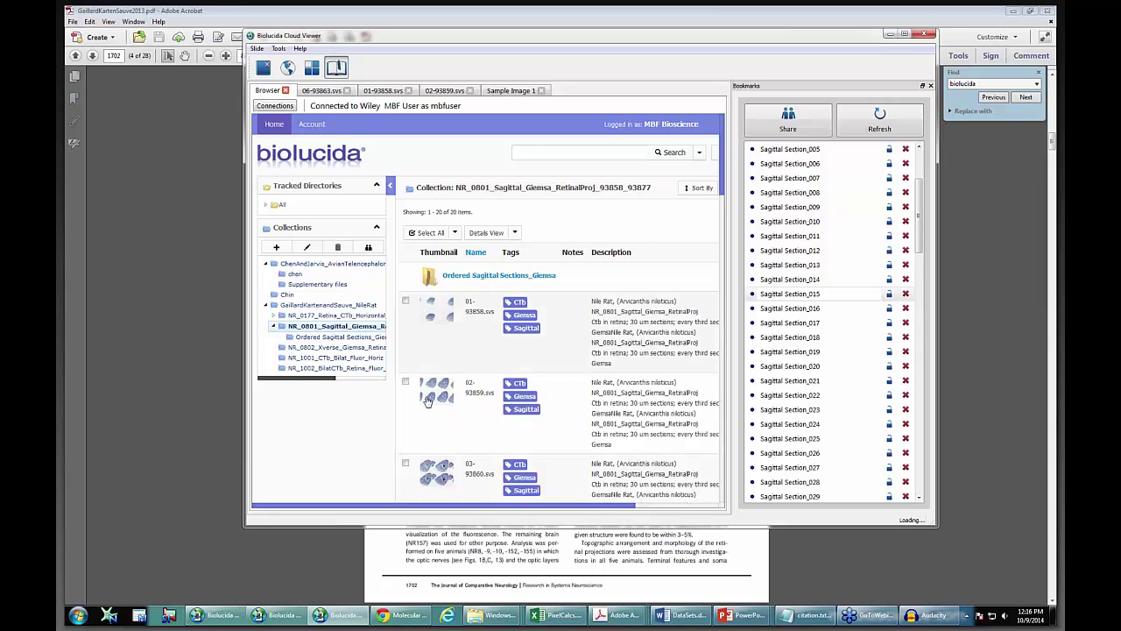
mouse_move(424, 403)
click(523, 330)
scroll(503, 340, down, 5)
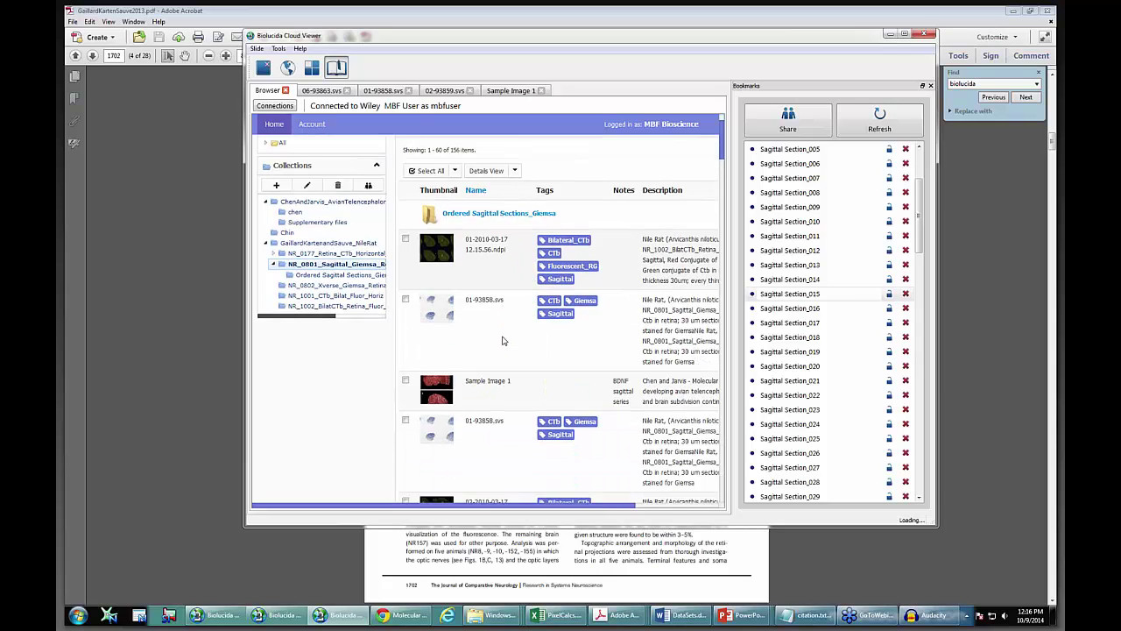
scroll(496, 346, down, 2)
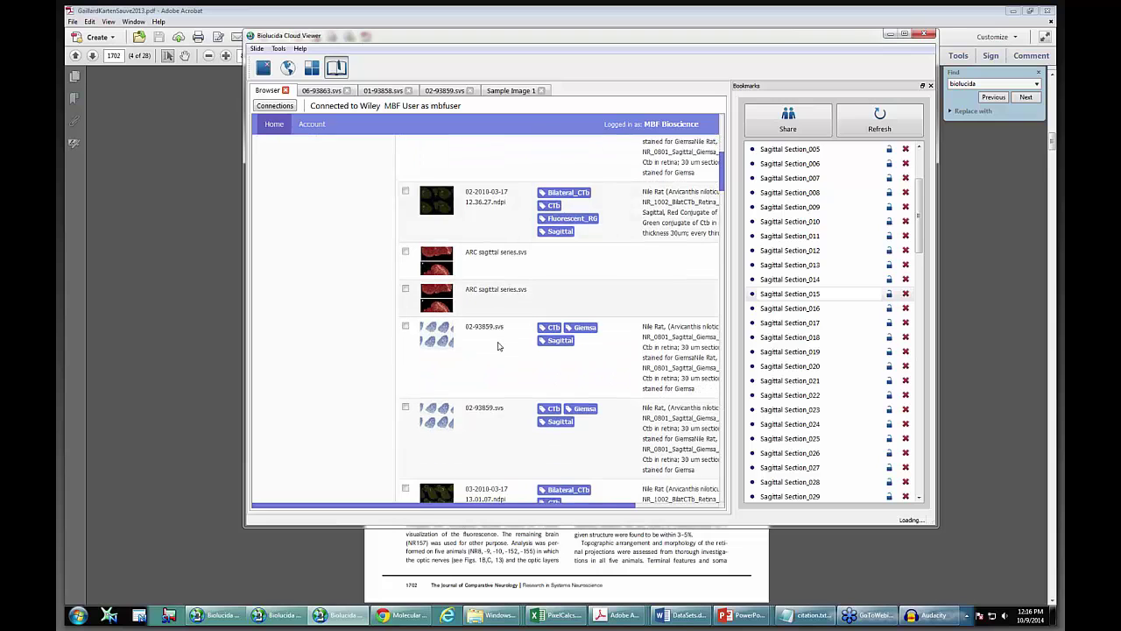
scroll(471, 330, down, 1)
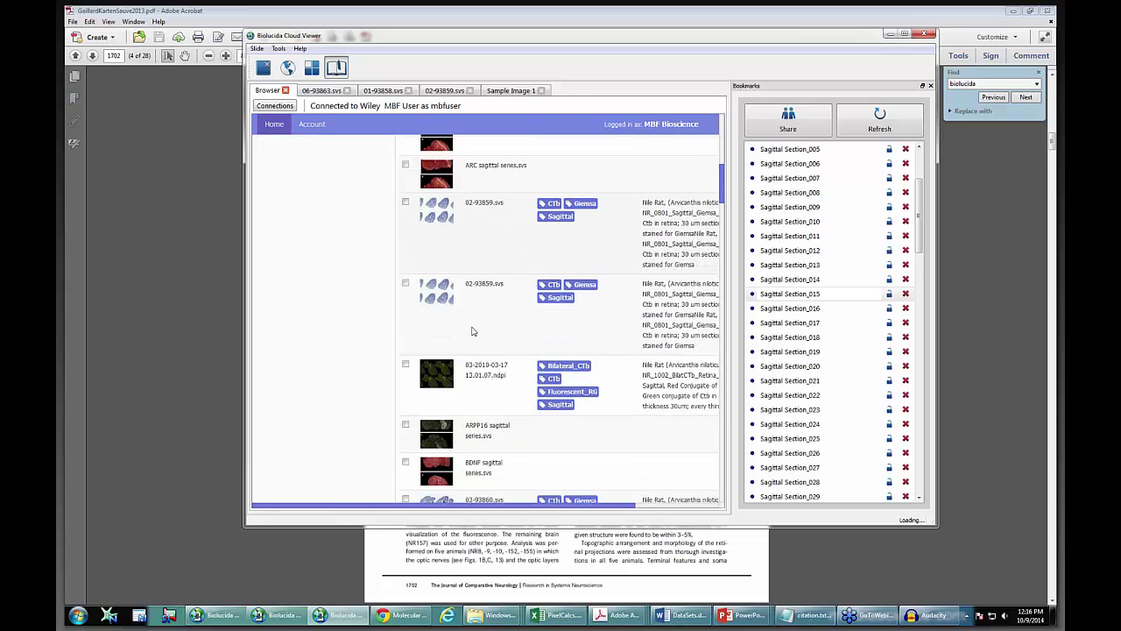
scroll(471, 330, up, 4)
scroll(471, 330, up, 6)
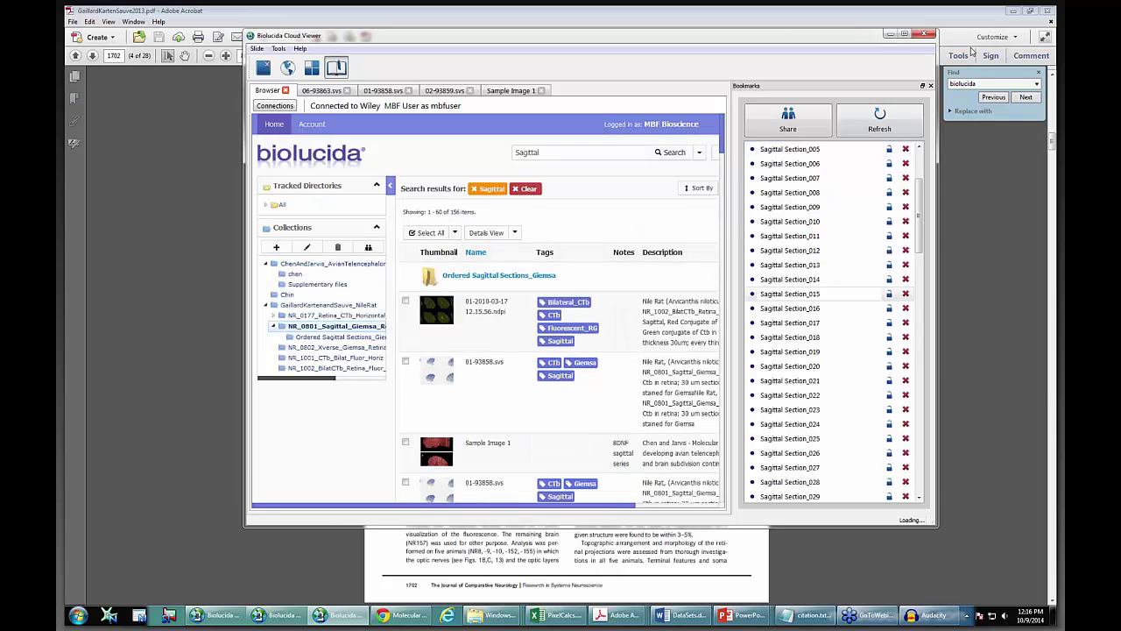
- Hide the bookmarks to widen the Sagittal search results, and close the viewer window after looking at them
click(931, 86)
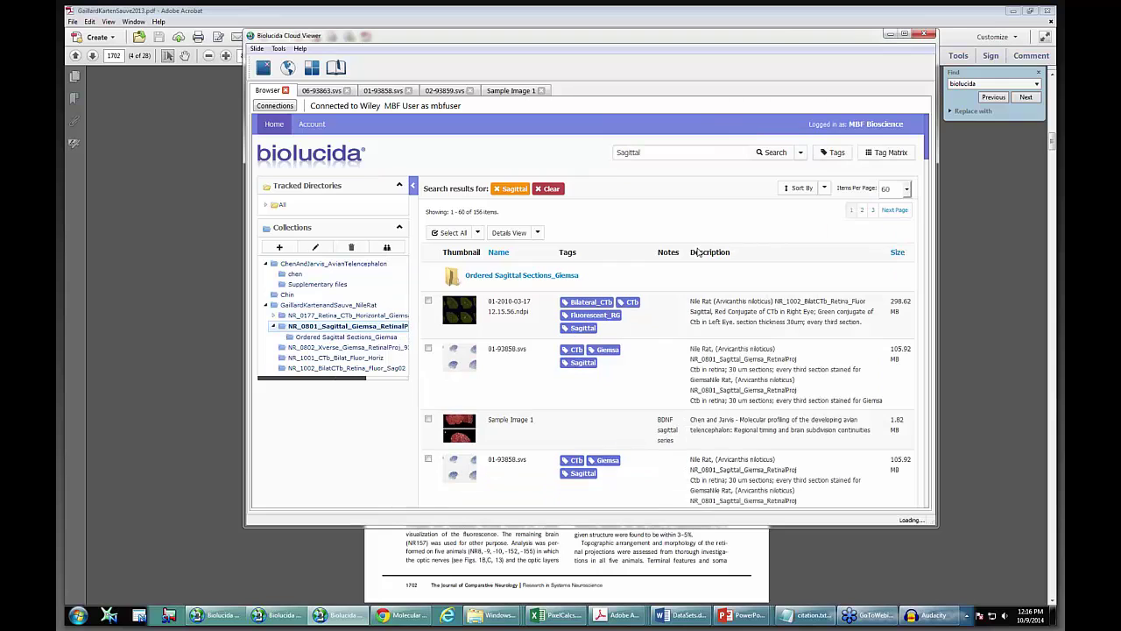
scroll(543, 372, down, 2)
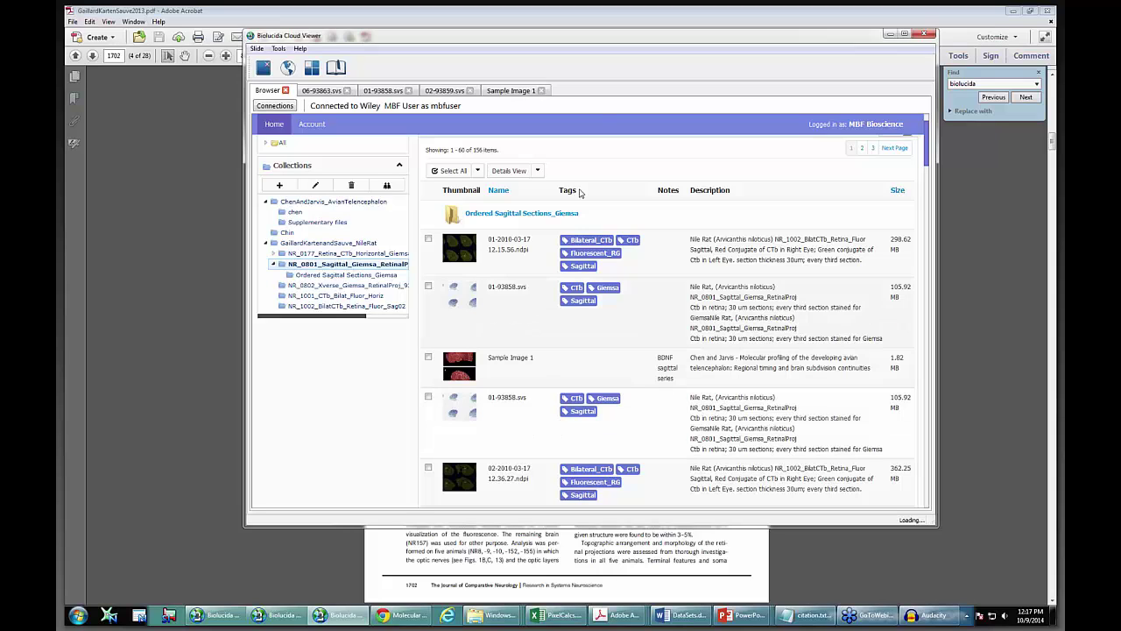
click(925, 37)
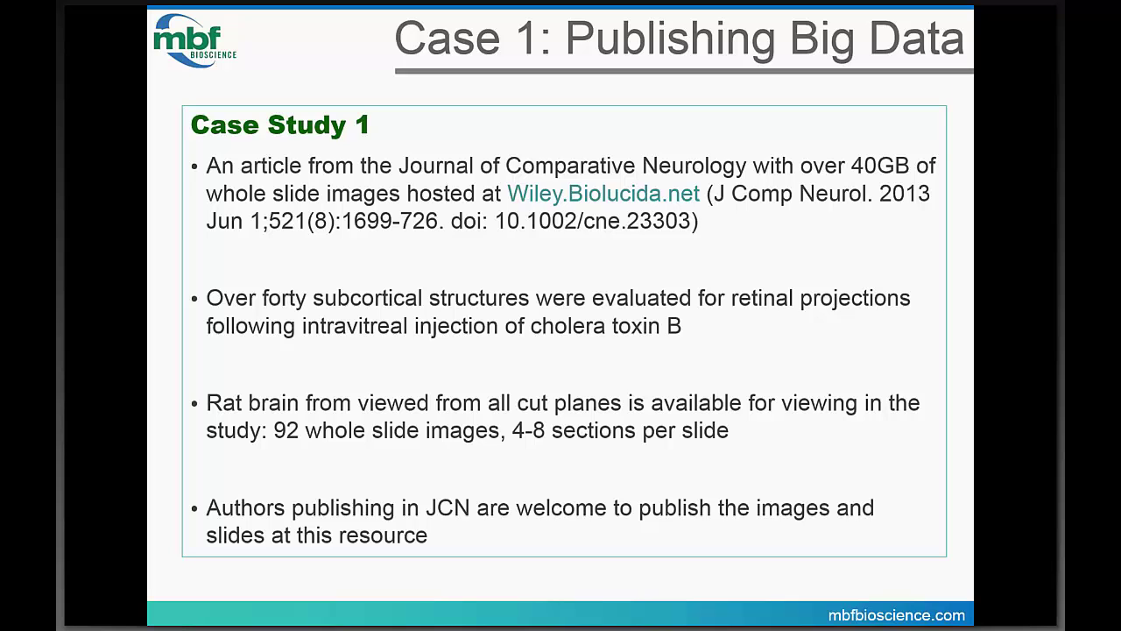
key(Right)
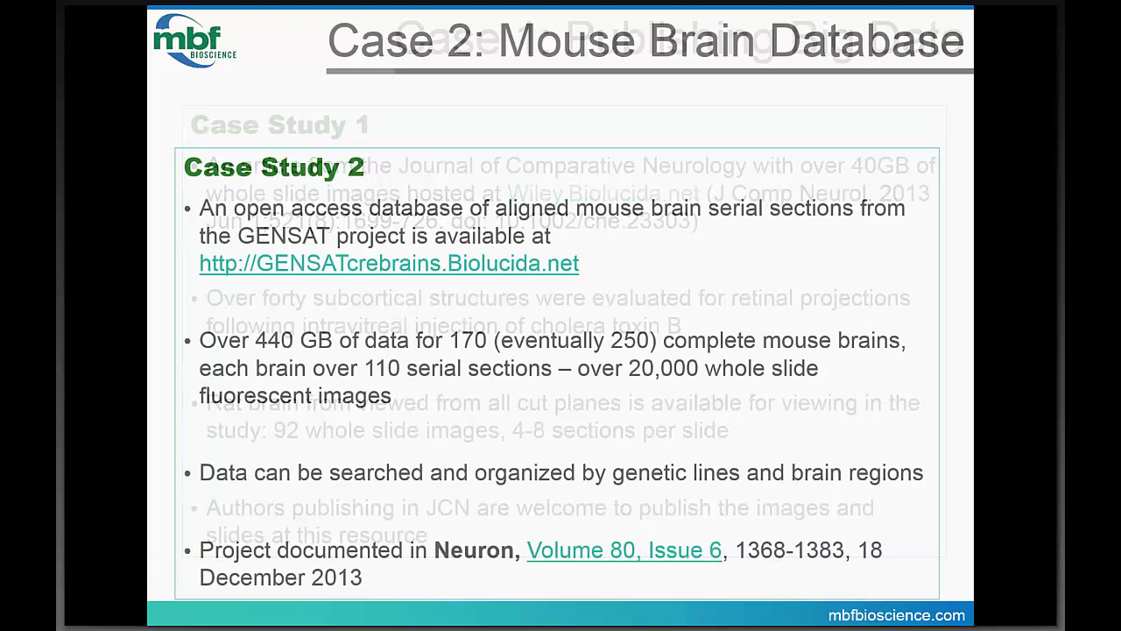
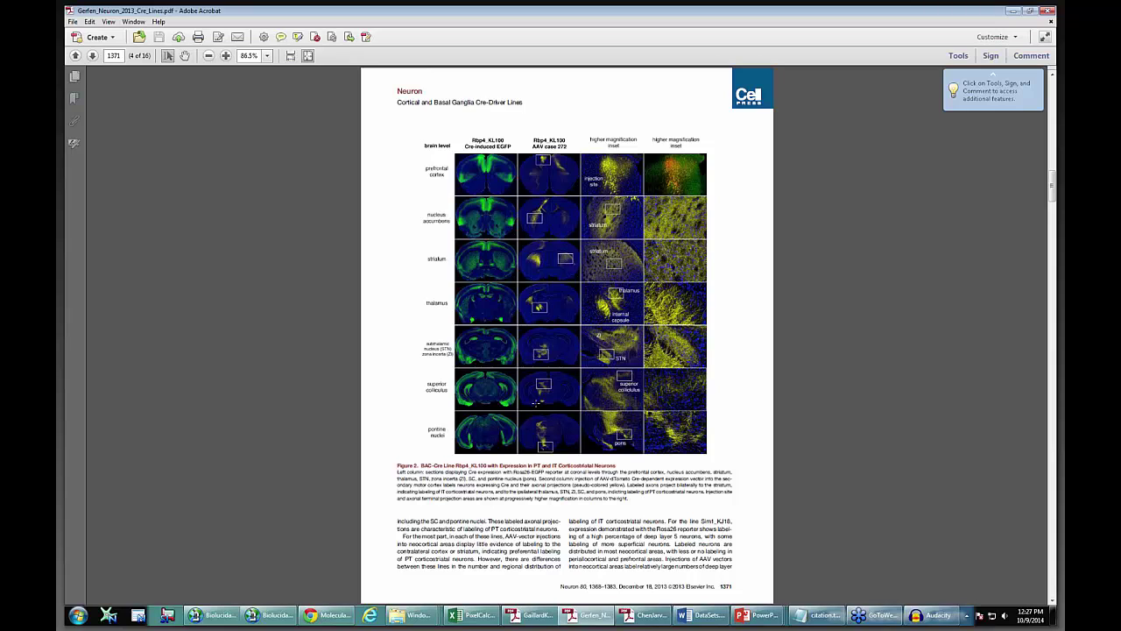
- Switch to the Biolucida Cloud Viewer window with the GENSATcreBrains collection and examine its names, descriptions and tags
mouse_move(276, 617)
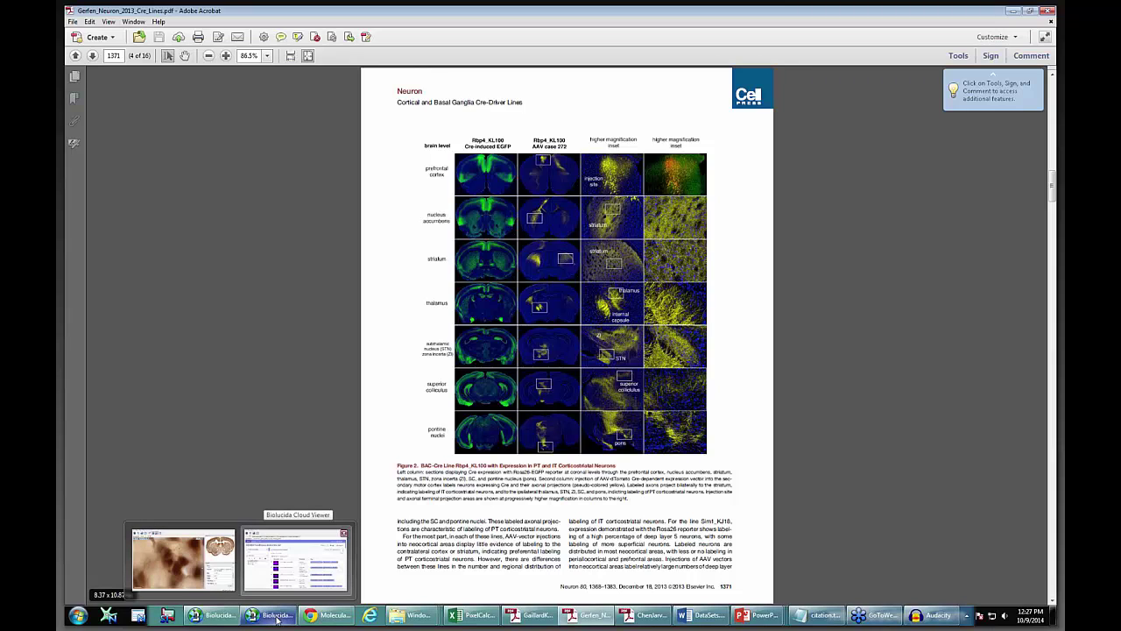
click(260, 616)
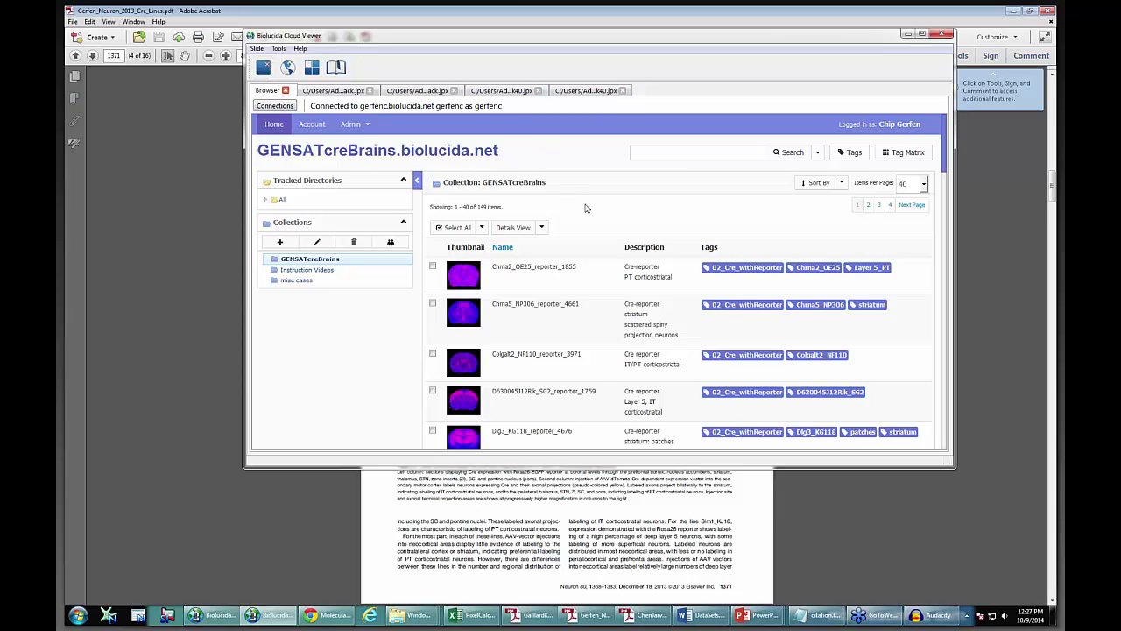
scroll(586, 207, down, 1)
scroll(357, 267, up, 1)
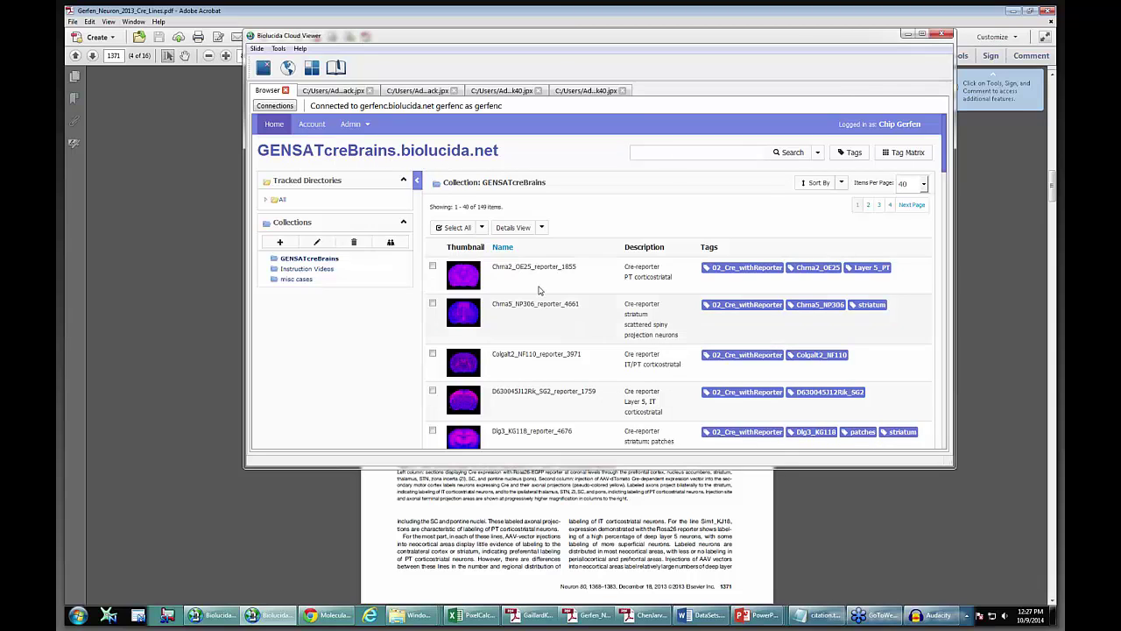
scroll(611, 288, down, 1)
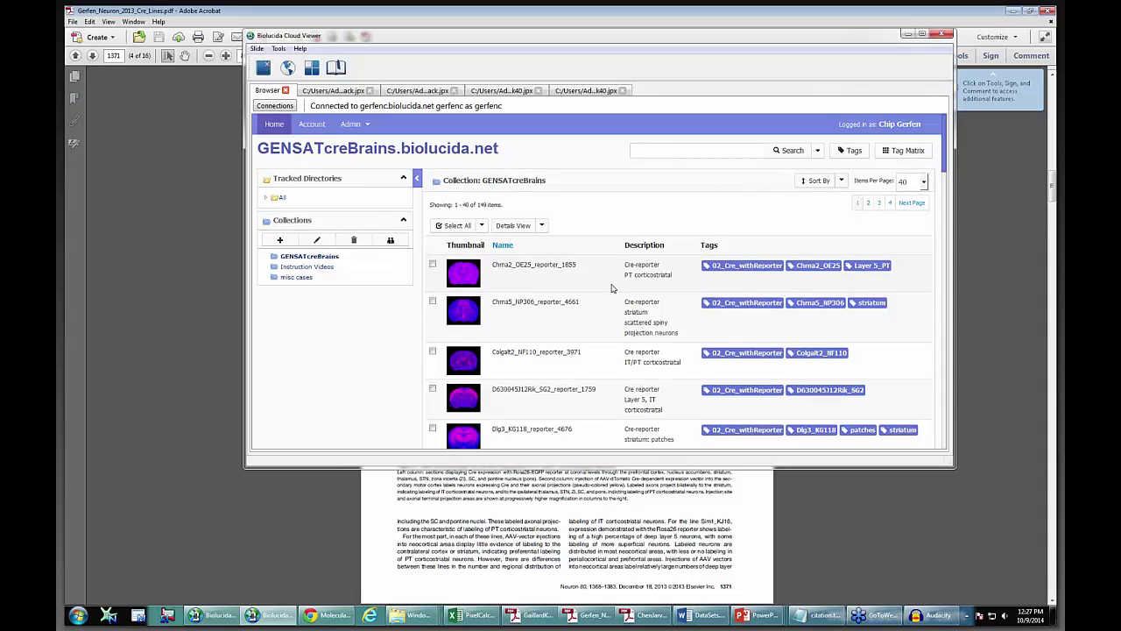
scroll(611, 288, down, 4)
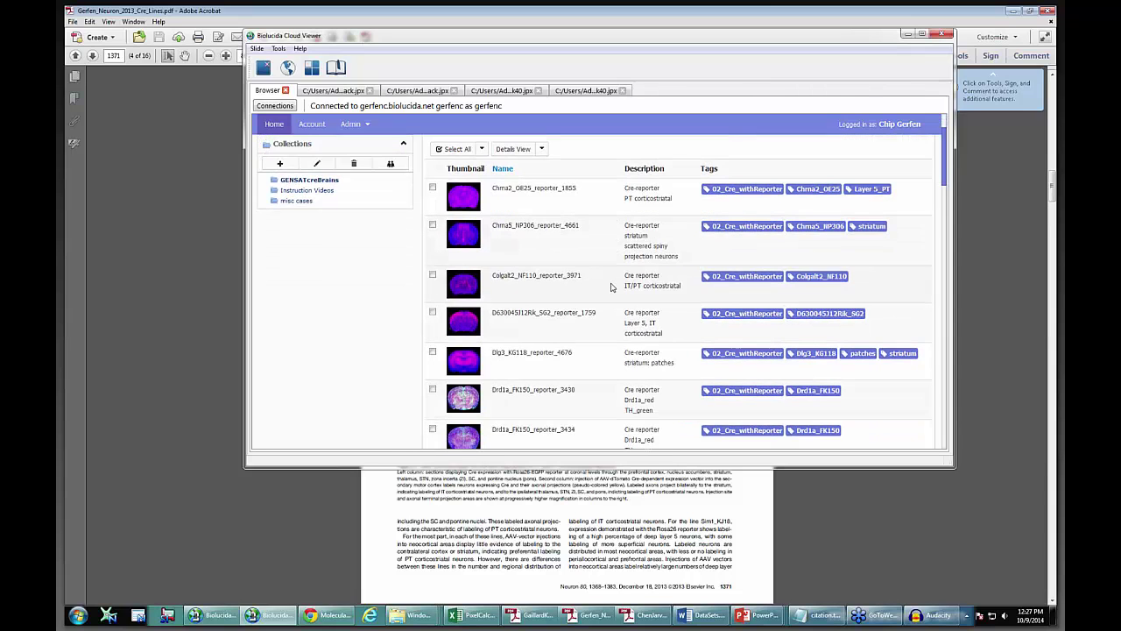
scroll(612, 288, down, 4)
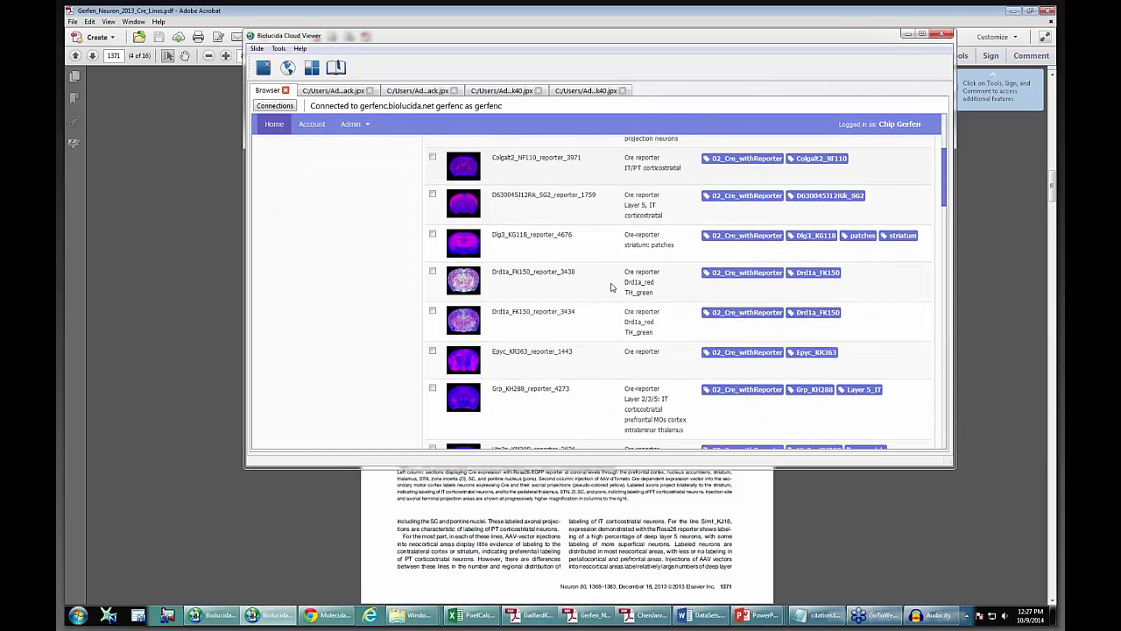
scroll(612, 288, up, 9)
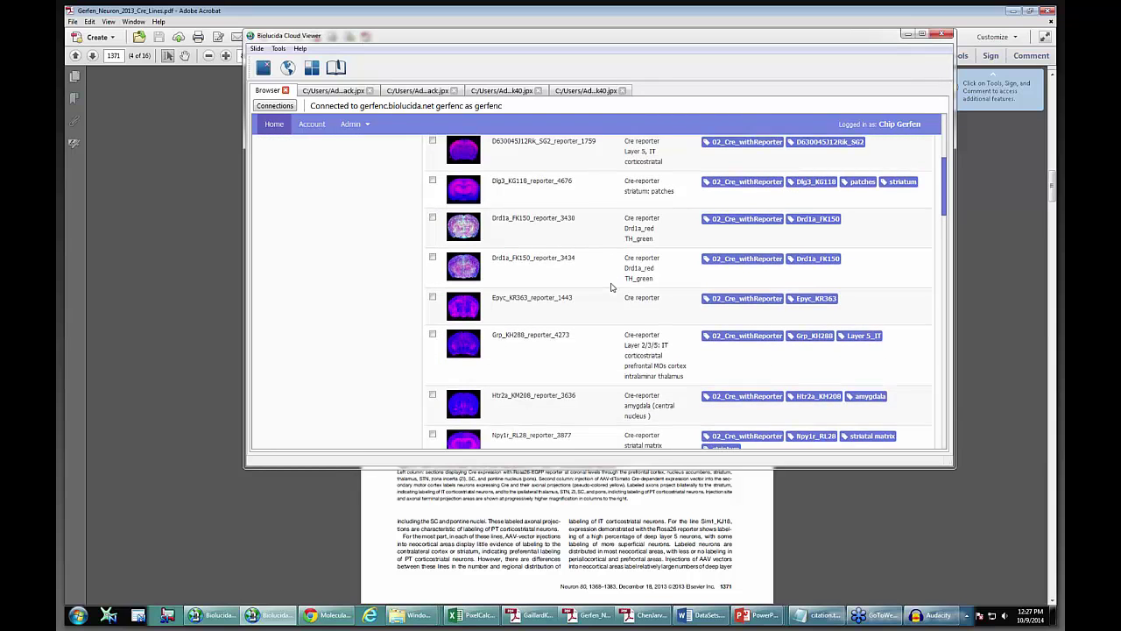
scroll(612, 285, up, 1)
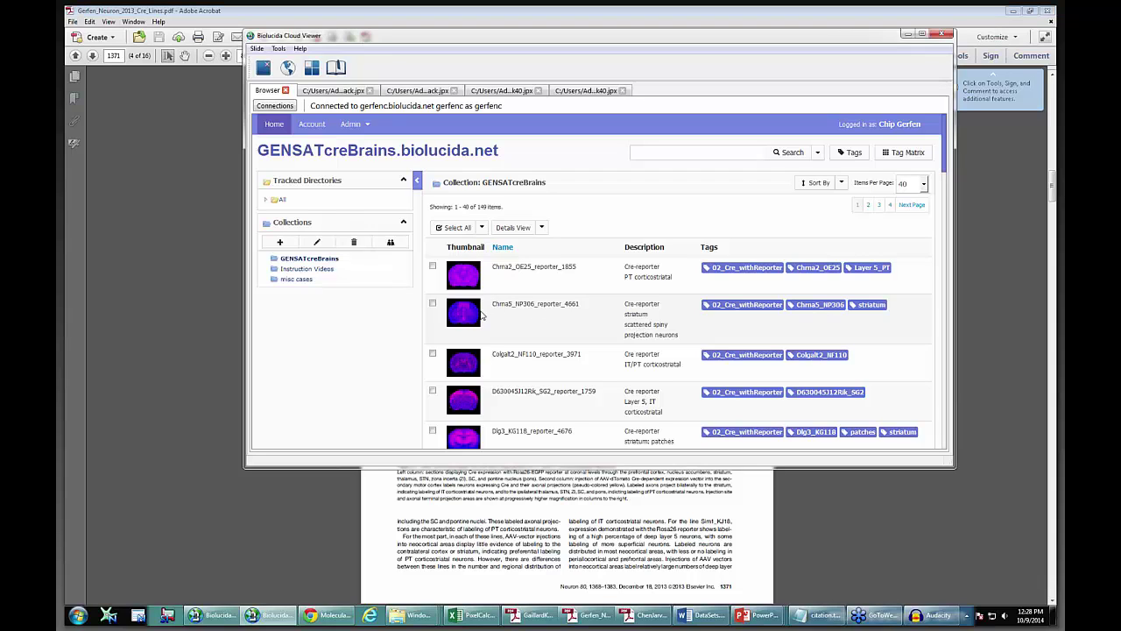
mouse_move(481, 315)
scroll(611, 300, down, 1)
scroll(611, 300, up, 1)
scroll(611, 300, down, 1)
scroll(612, 299, up, 1)
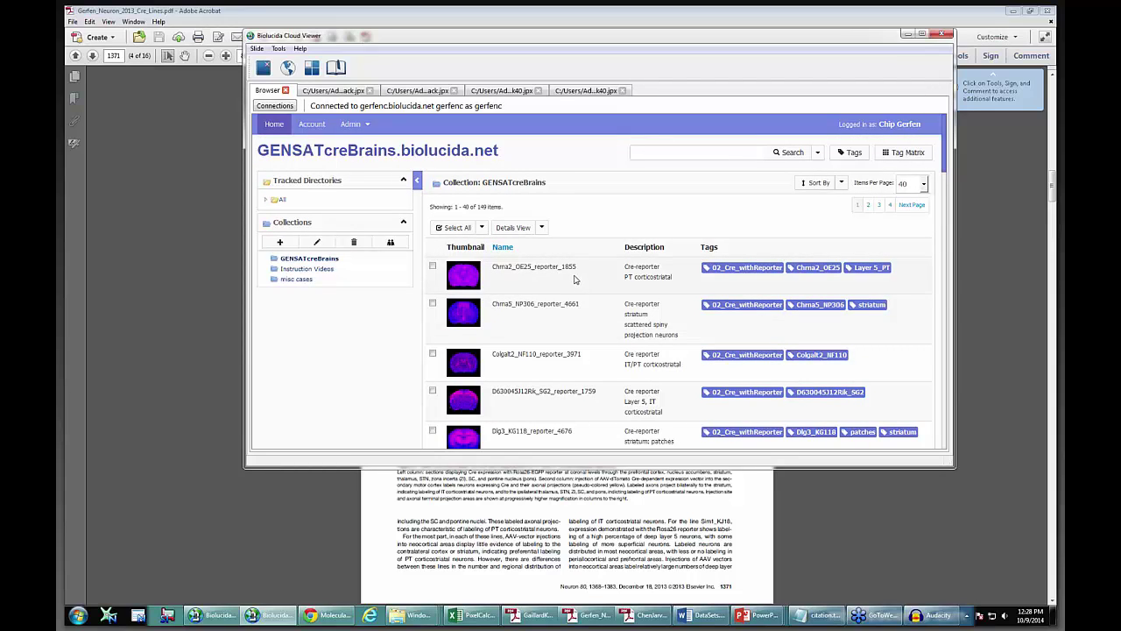
- Browse the tags offered for searching the GENSATcreBrains collection, from cerebral cortex circuits and layers through striatum and thalamus to the GENSAT BAC-Cre lines
click(747, 155)
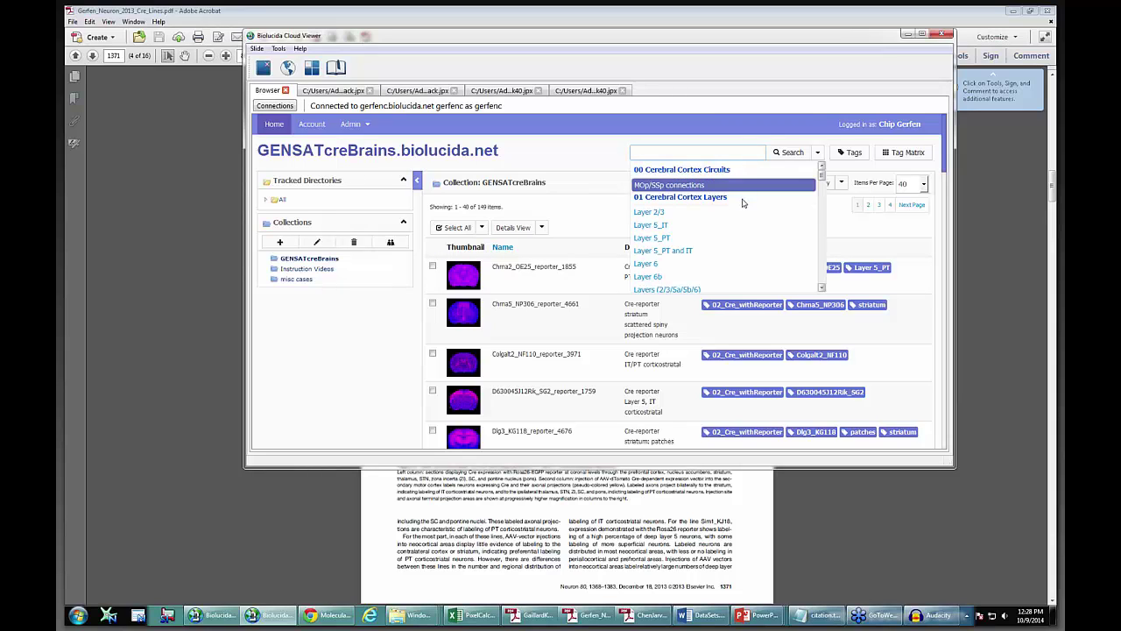
scroll(742, 251, down, 1)
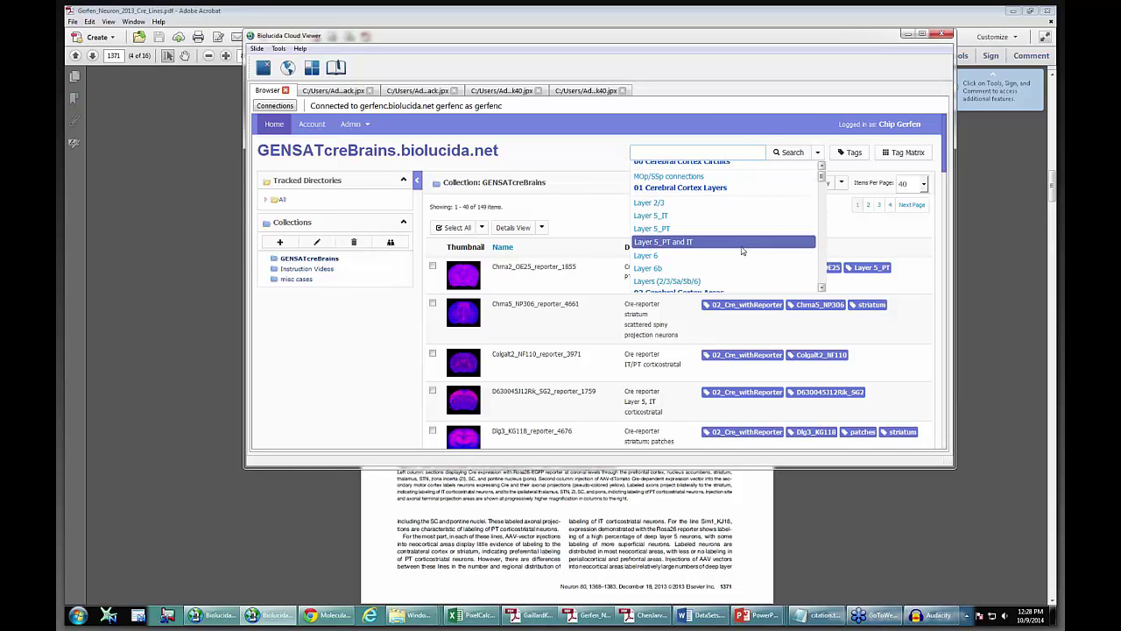
scroll(741, 251, down, 1)
scroll(741, 250, down, 3)
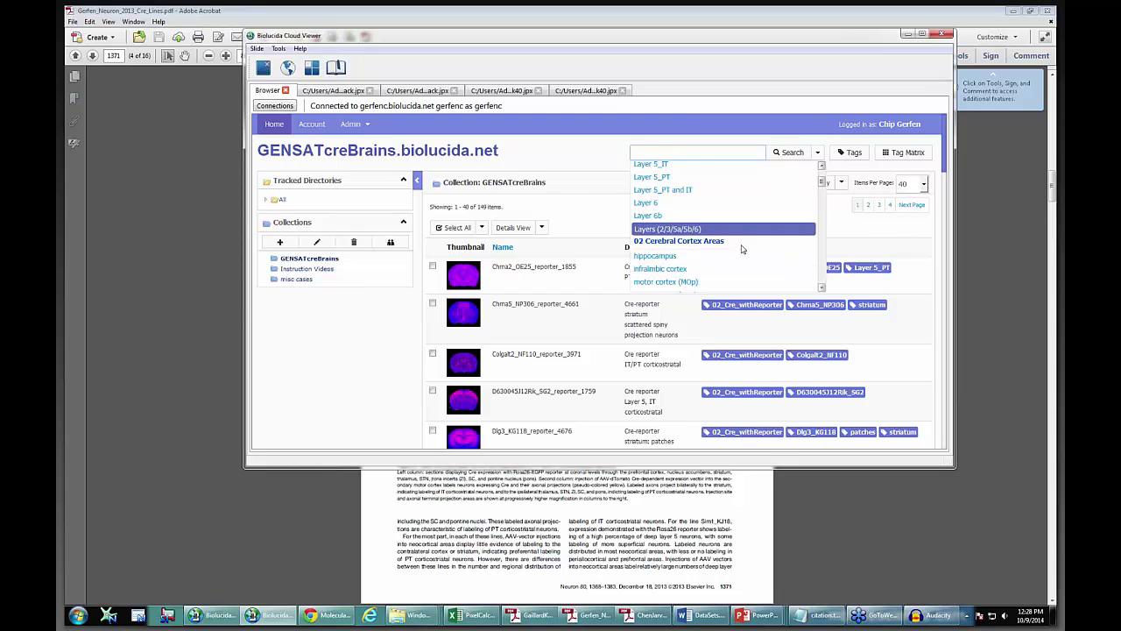
scroll(742, 250, down, 2)
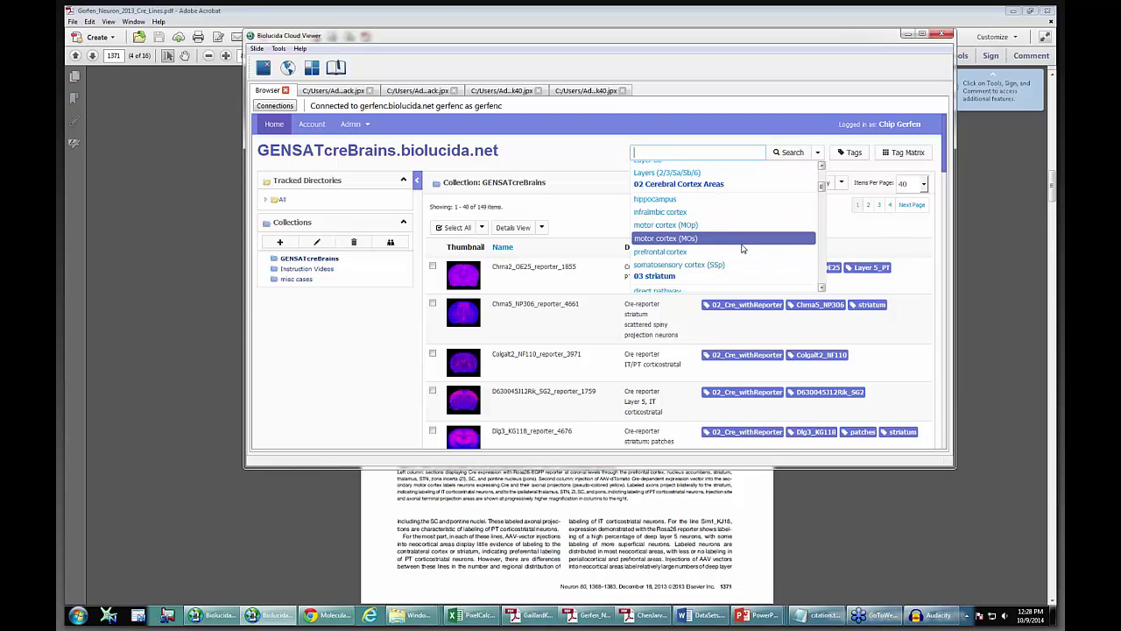
scroll(742, 250, up, 5)
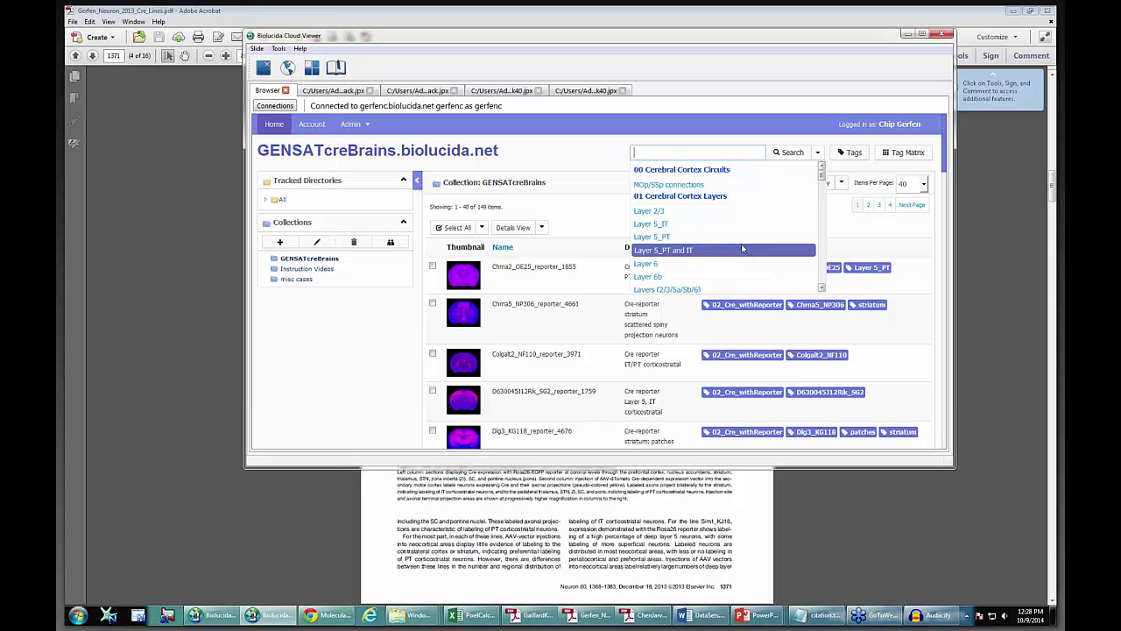
scroll(742, 250, down, 3)
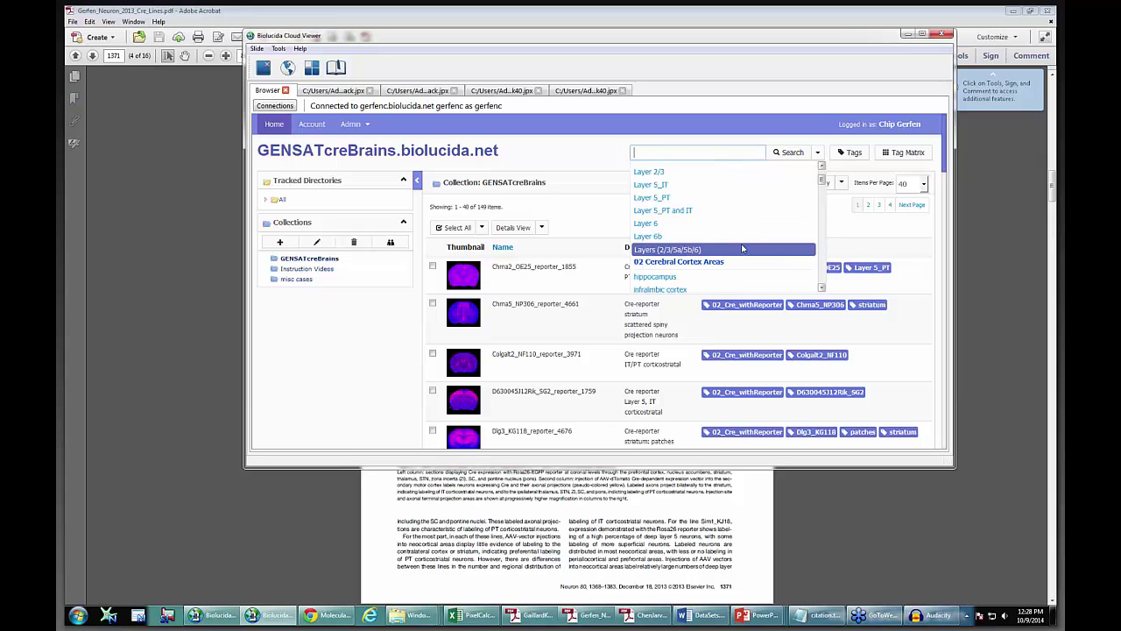
scroll(741, 247, down, 5)
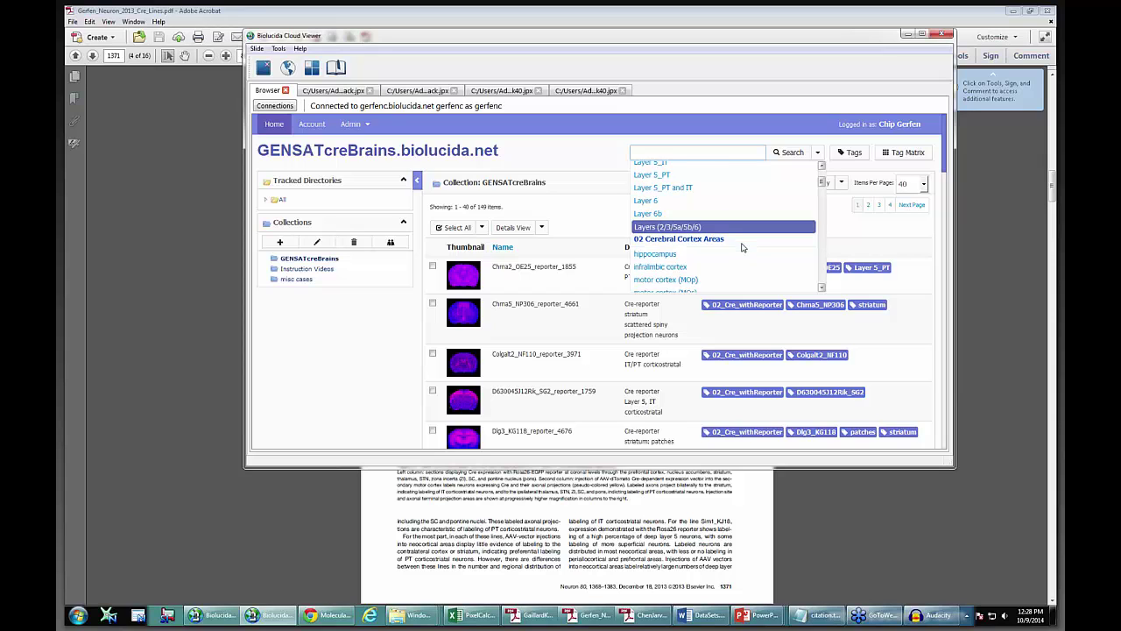
scroll(742, 247, down, 5)
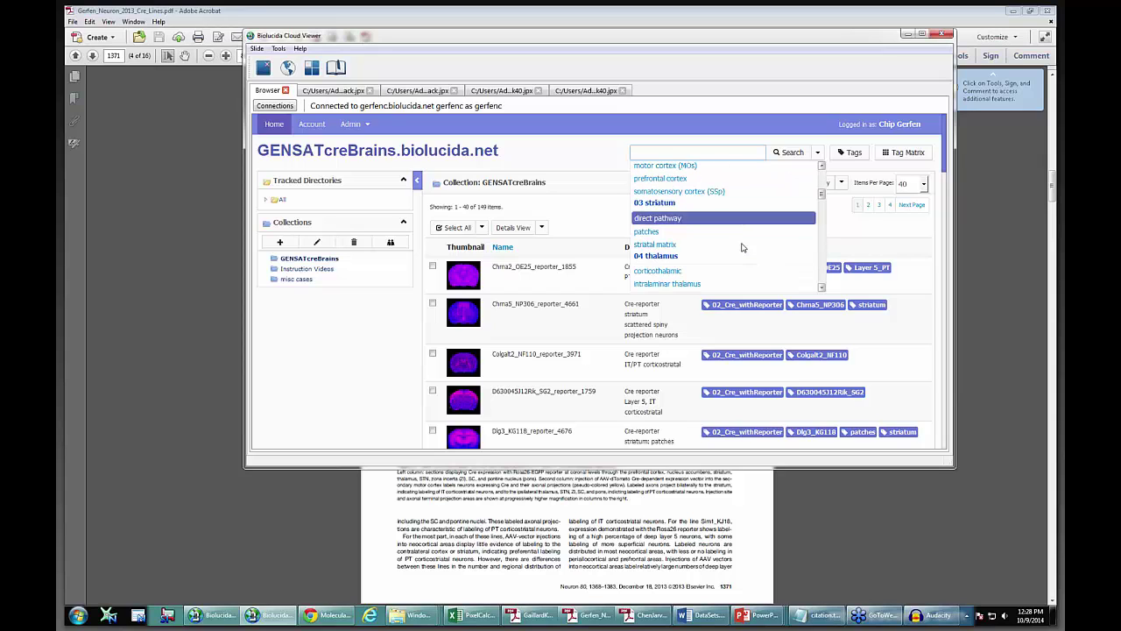
scroll(741, 247, down, 2)
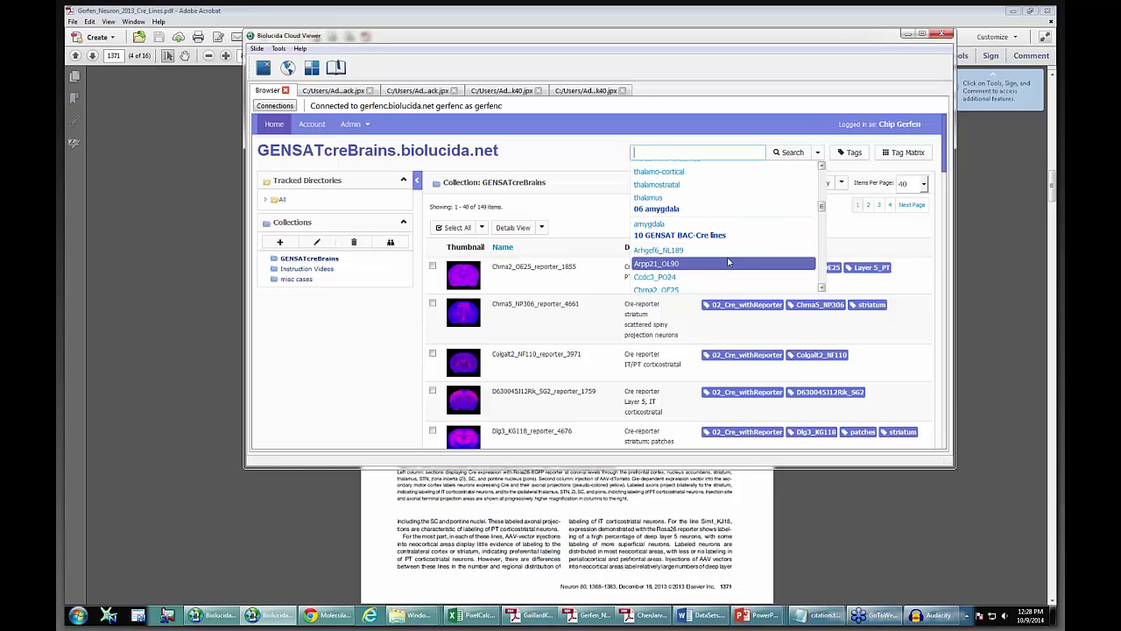
- Search the database for images tagged Rbp4_KL100 and open the Rbp4_KL100_AAV:cortex(MOp)_2233 brain series
scroll(730, 261, down, 4)
scroll(732, 258, down, 7)
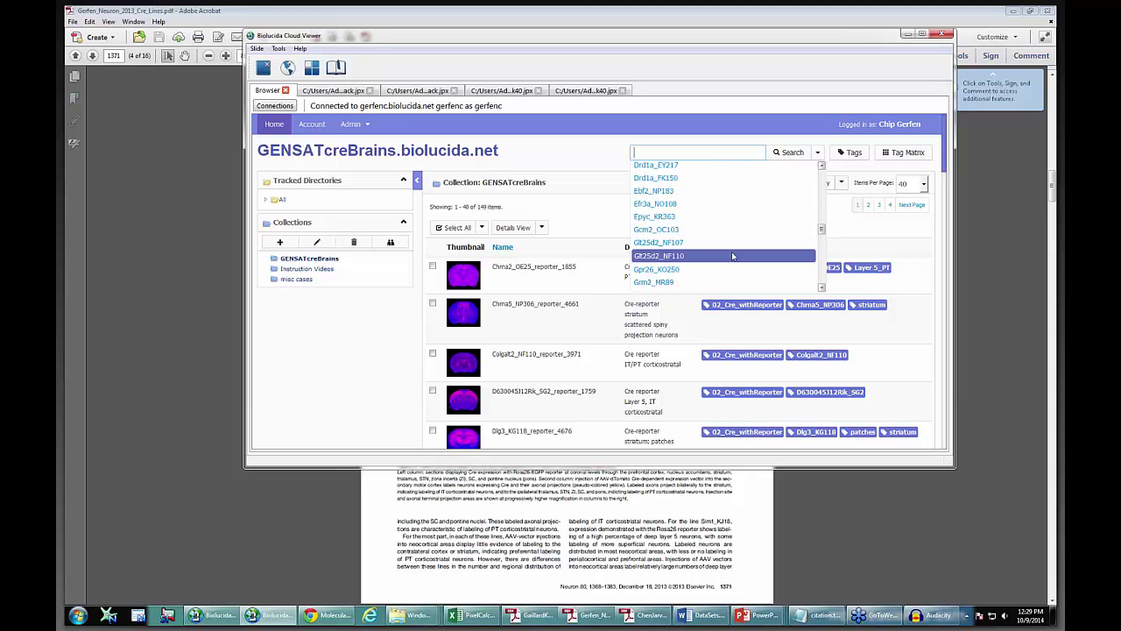
scroll(733, 252, down, 2)
scroll(733, 245, down, 5)
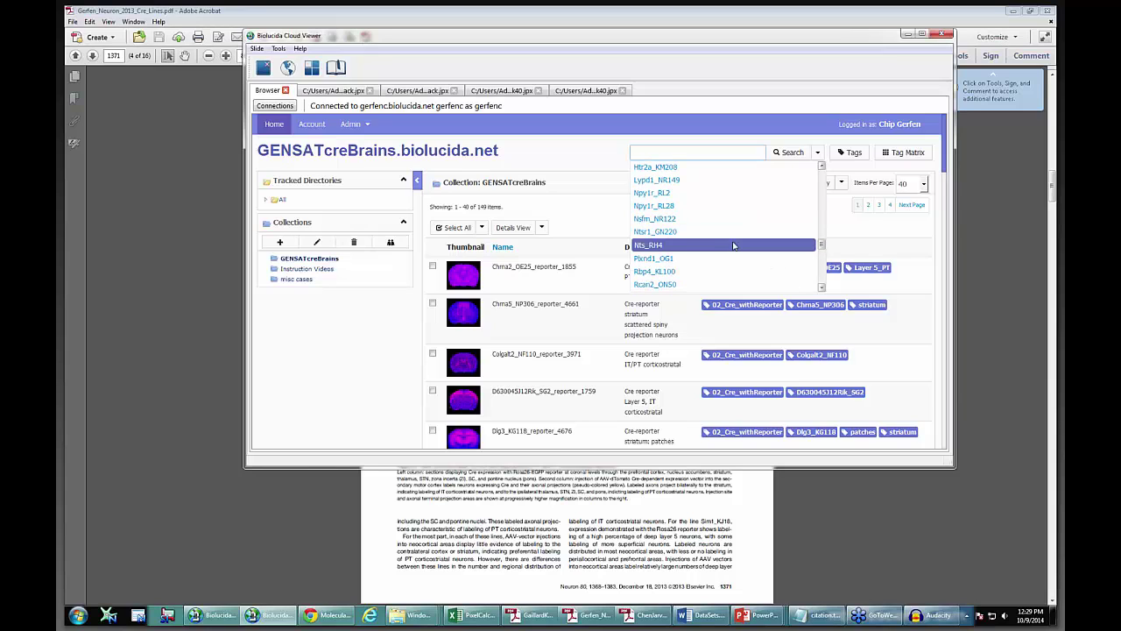
click(677, 273)
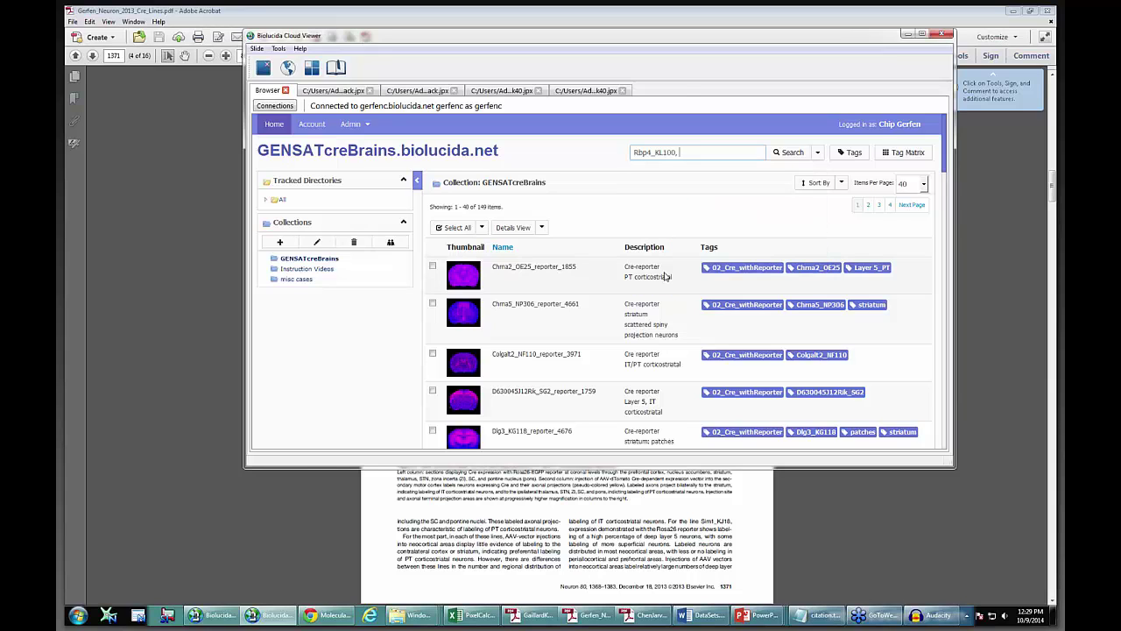
click(788, 153)
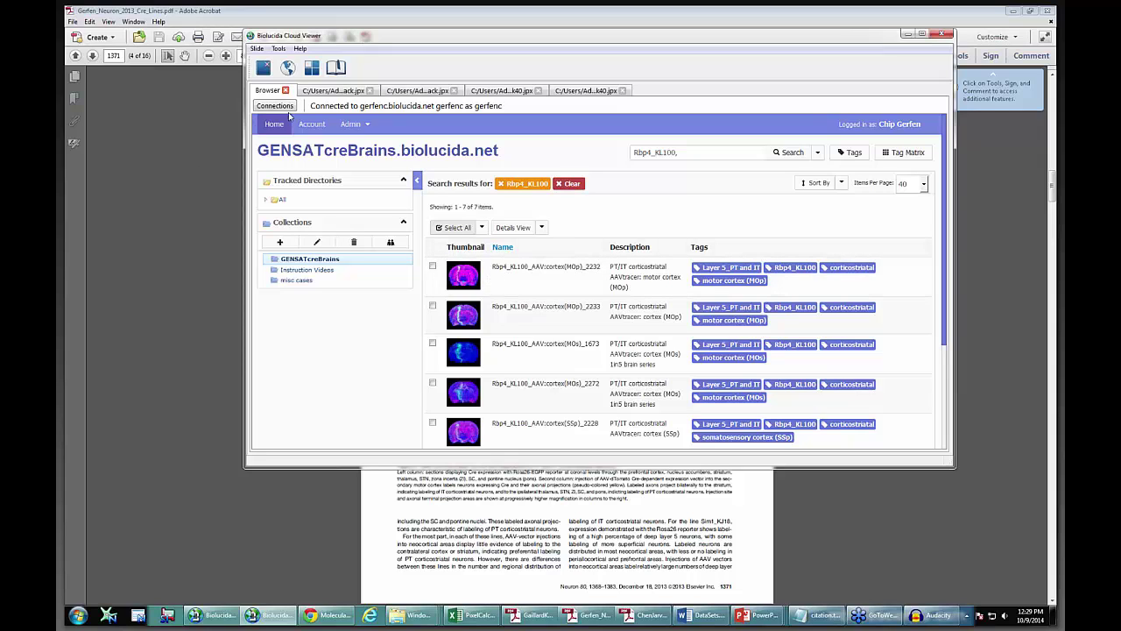
double_click(465, 320)
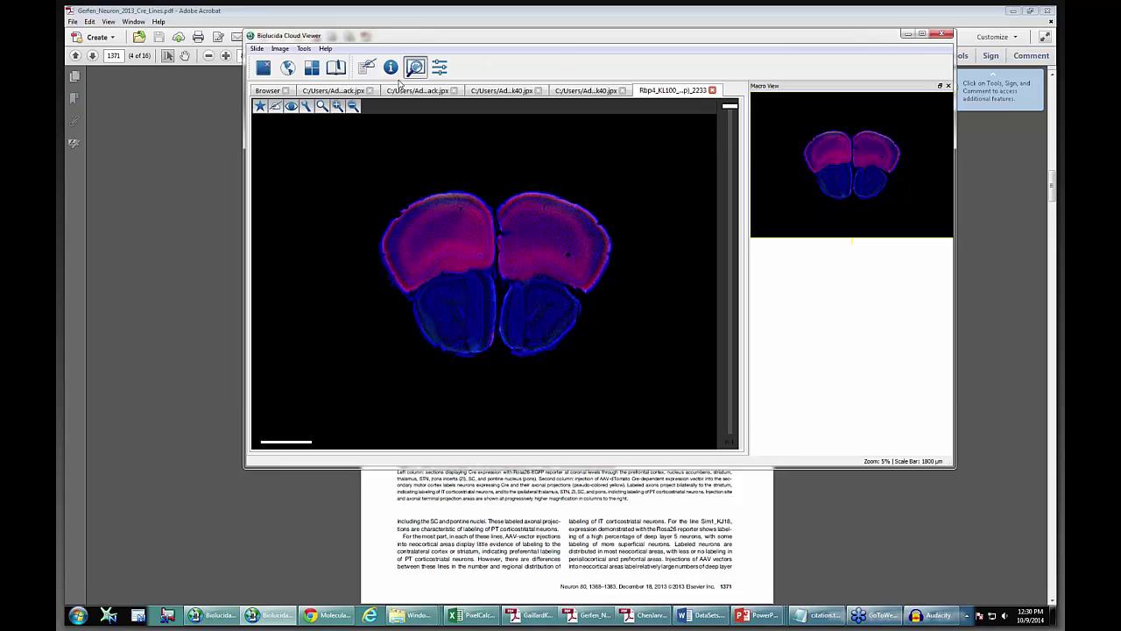
- Switch to the first already opened local brain stack and go to its first section, z 1
click(353, 91)
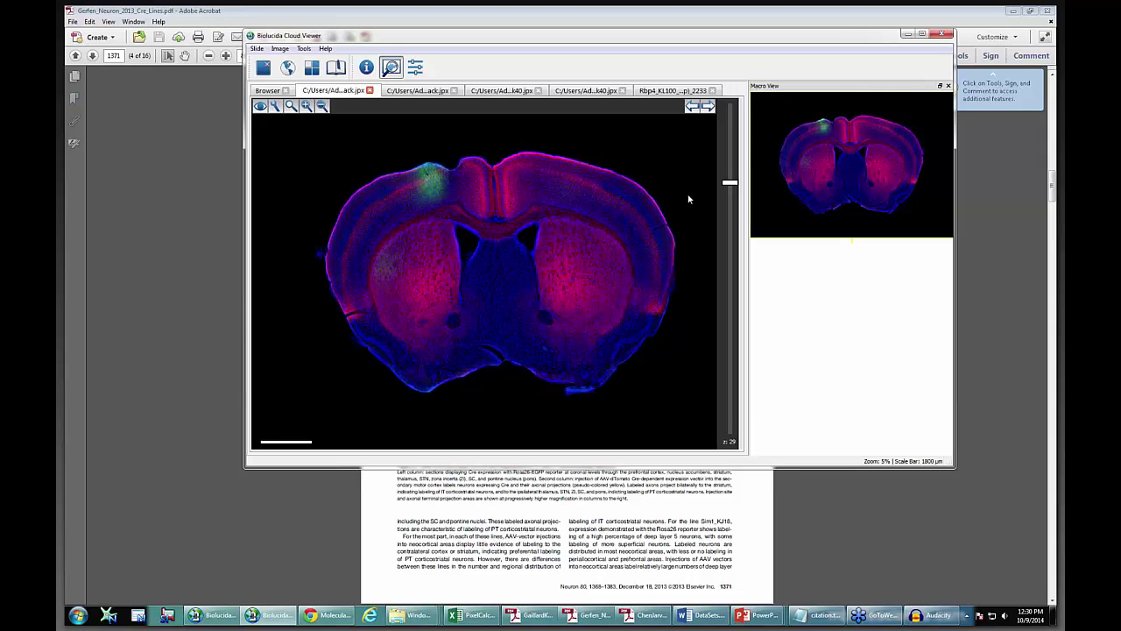
drag(731, 183, 733, 107)
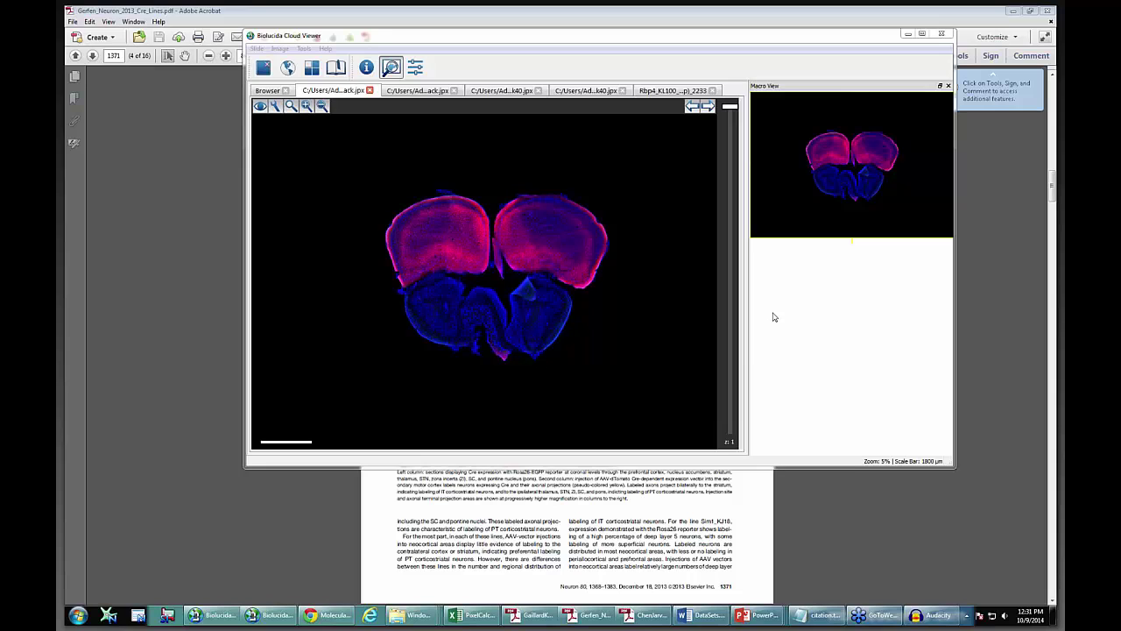
click(731, 110)
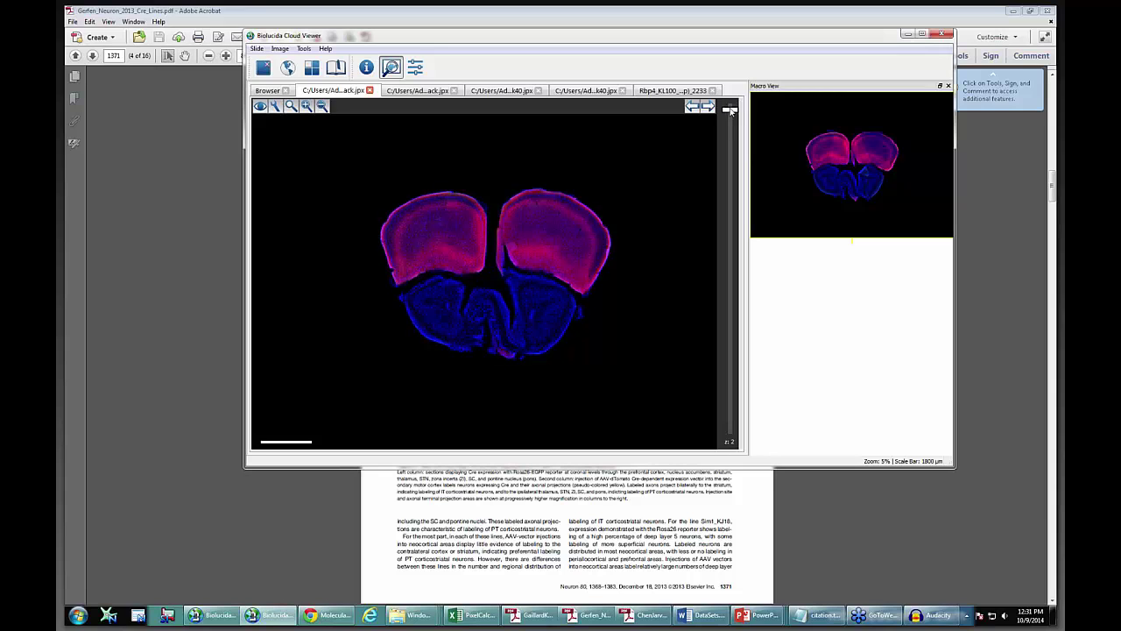
click(731, 110)
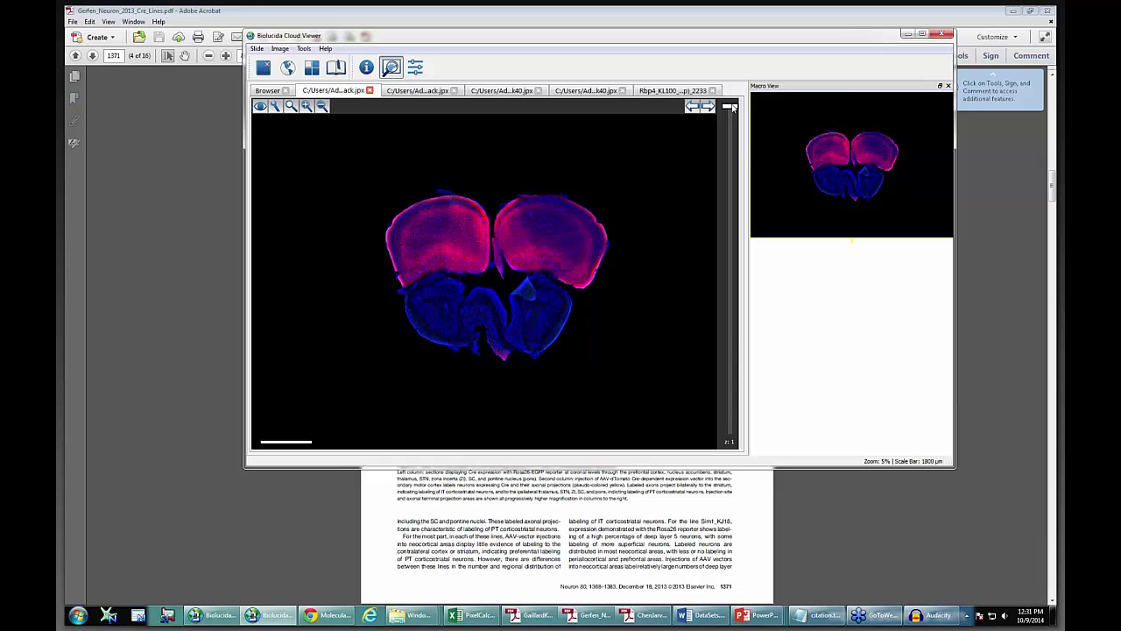
- Step back through the brain stack via sections 15, 30 and 35 to section 45, following the green-labelled cortical injection and its projections
drag(733, 106, 756, 146)
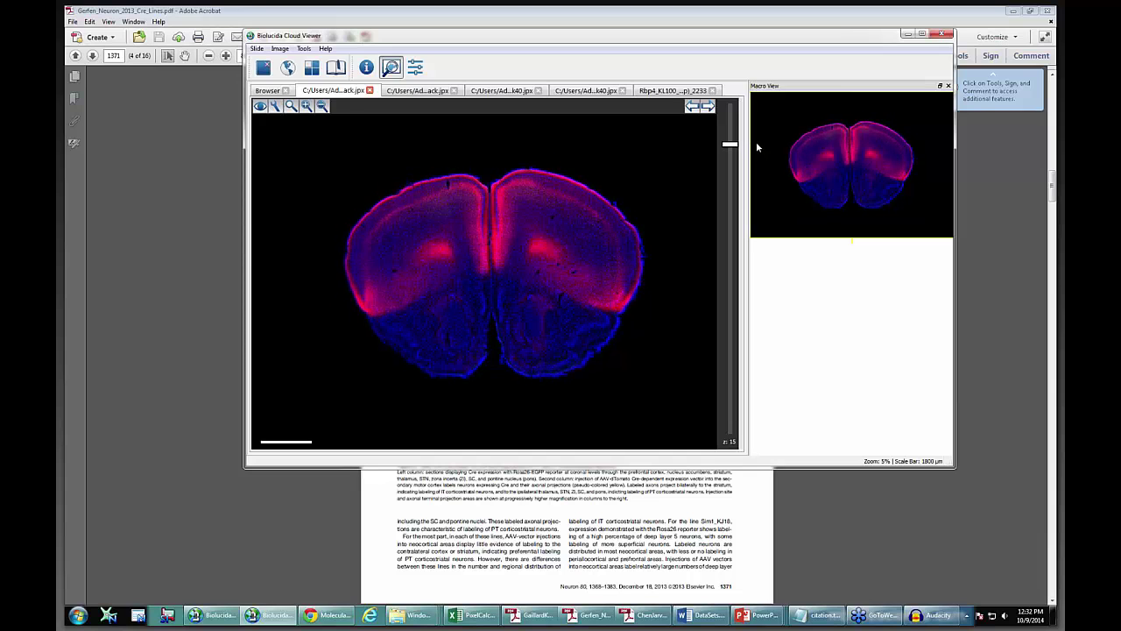
drag(756, 143, 758, 188)
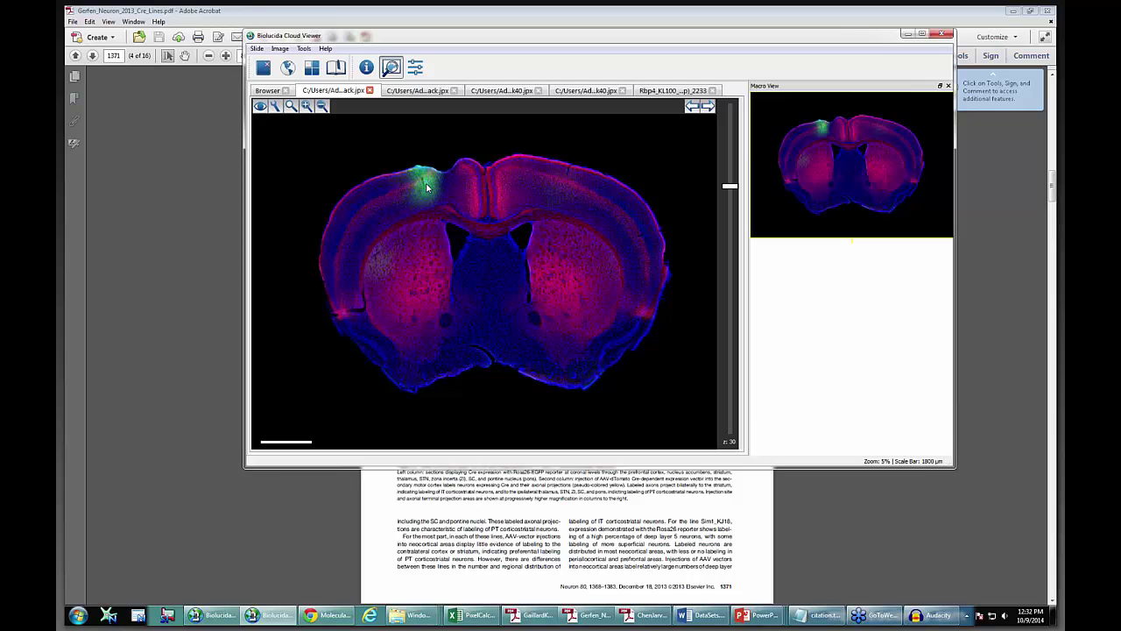
mouse_move(730, 187)
mouse_down()
mouse_move(730, 221)
mouse_move(734, 203)
mouse_up()
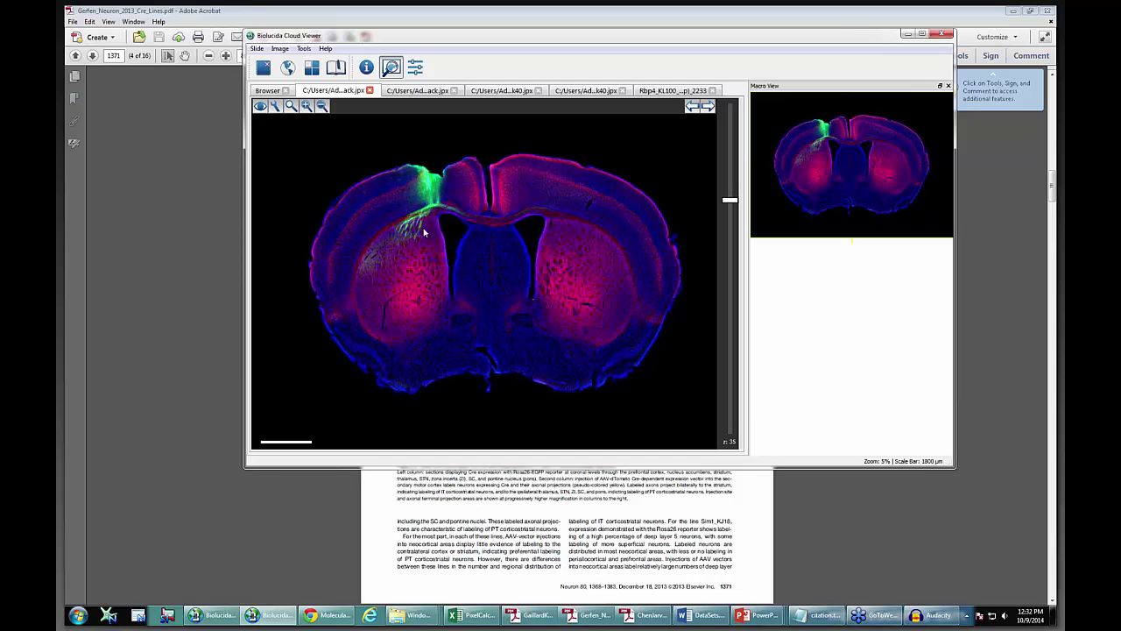
drag(734, 200, 734, 228)
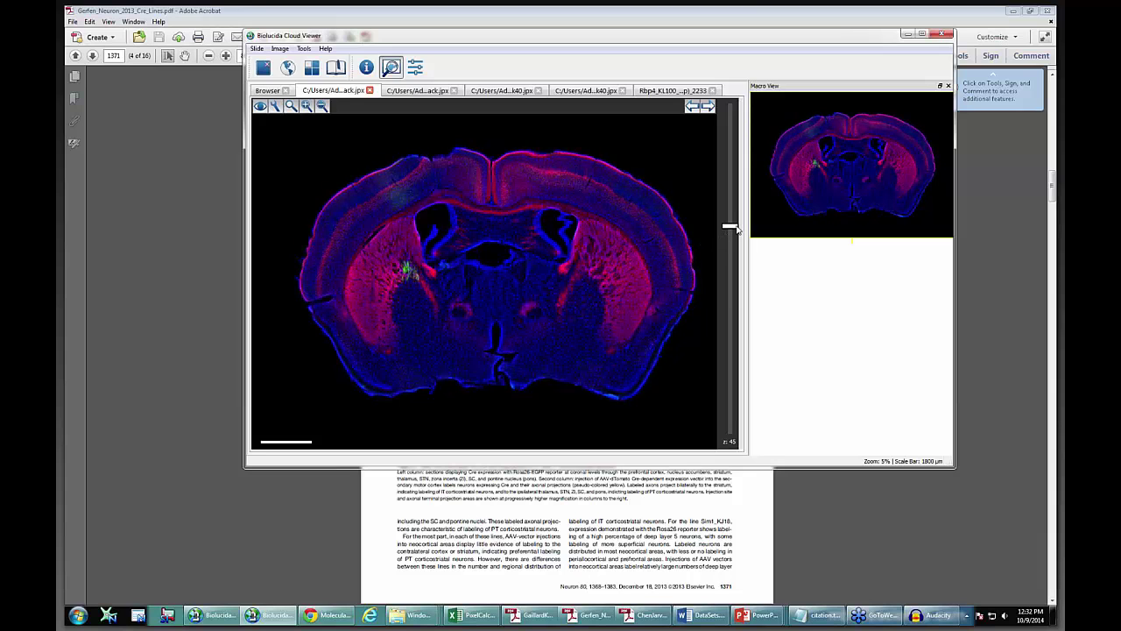
- Return to section 34, magnify the green injection site to 20%, and examine the labelled cortical neurons in section 28
drag(730, 227, 732, 197)
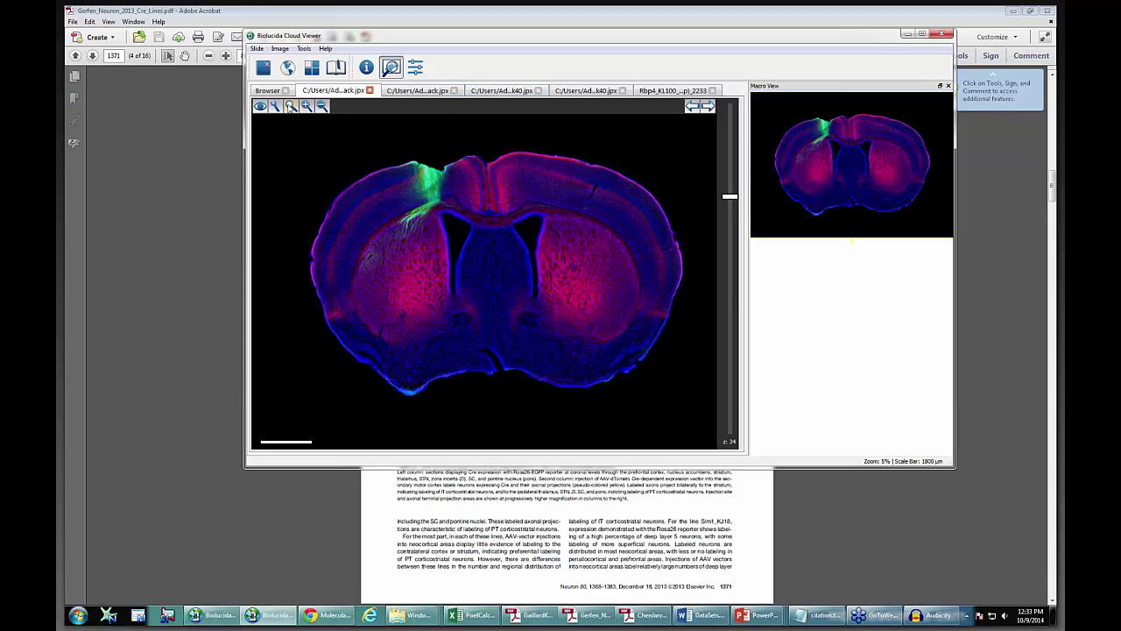
drag(389, 175, 506, 273)
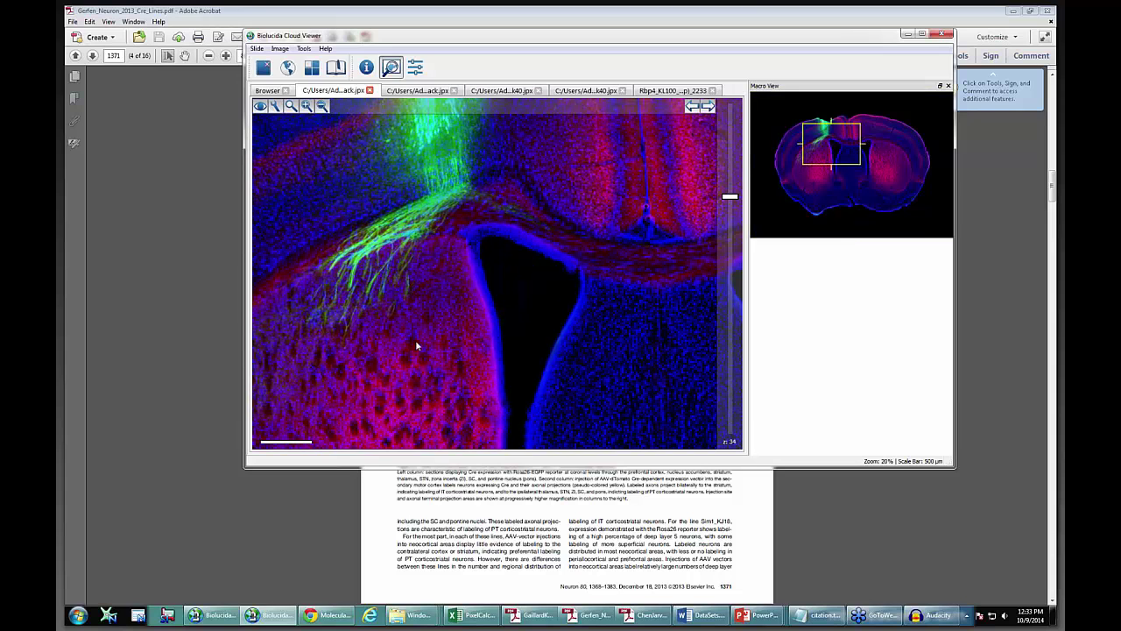
drag(370, 341, 513, 349)
drag(568, 228, 525, 306)
drag(731, 199, 734, 181)
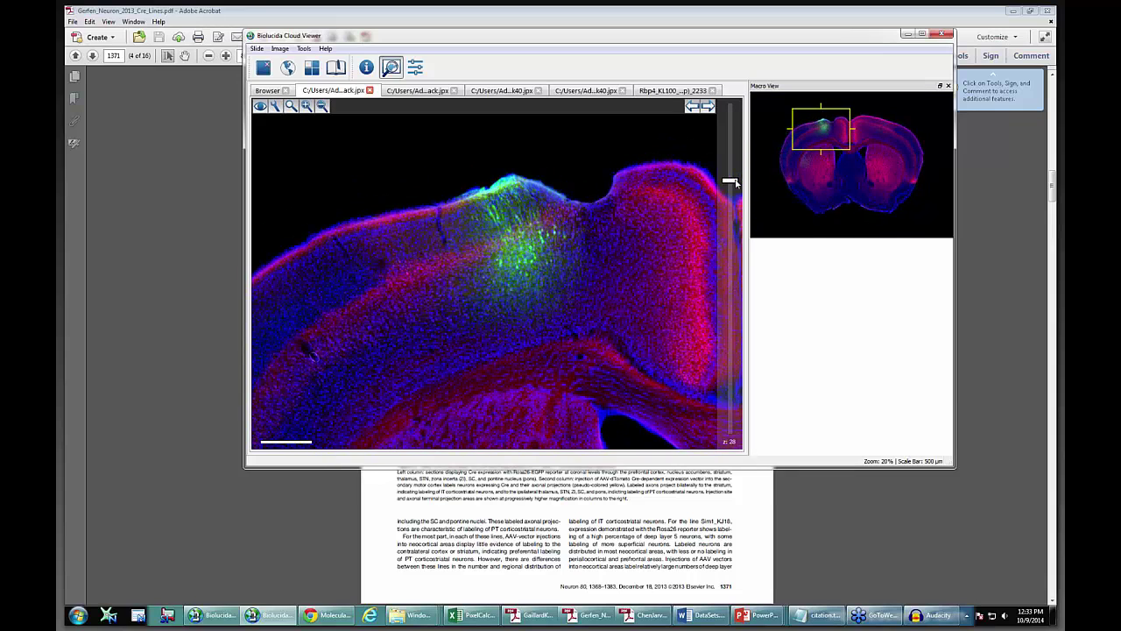
drag(615, 226, 608, 253)
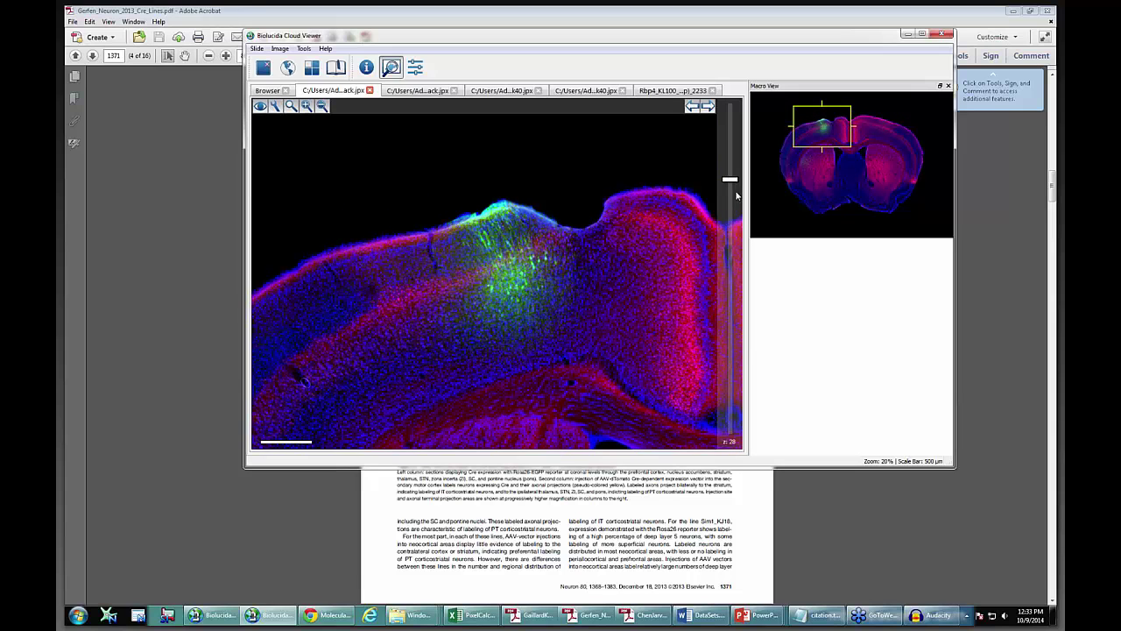
- In section 42, centre the green-labelled striatal fibres, hide the red channel, and dock the image adjustment settings beside the image
drag(733, 185, 731, 218)
drag(595, 302, 554, 189)
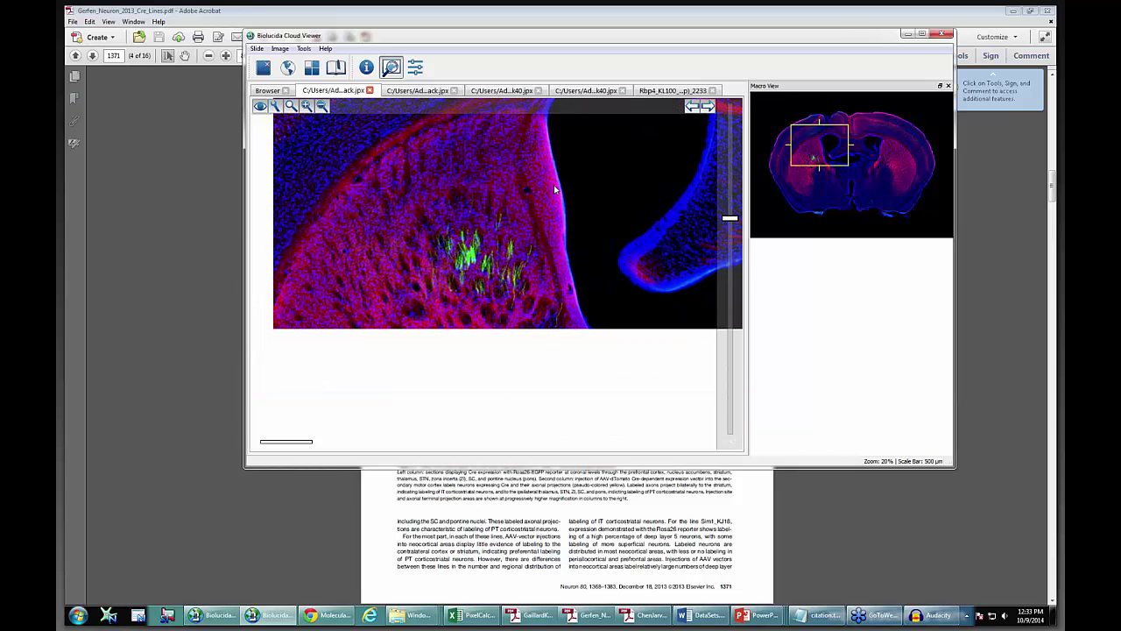
click(415, 67)
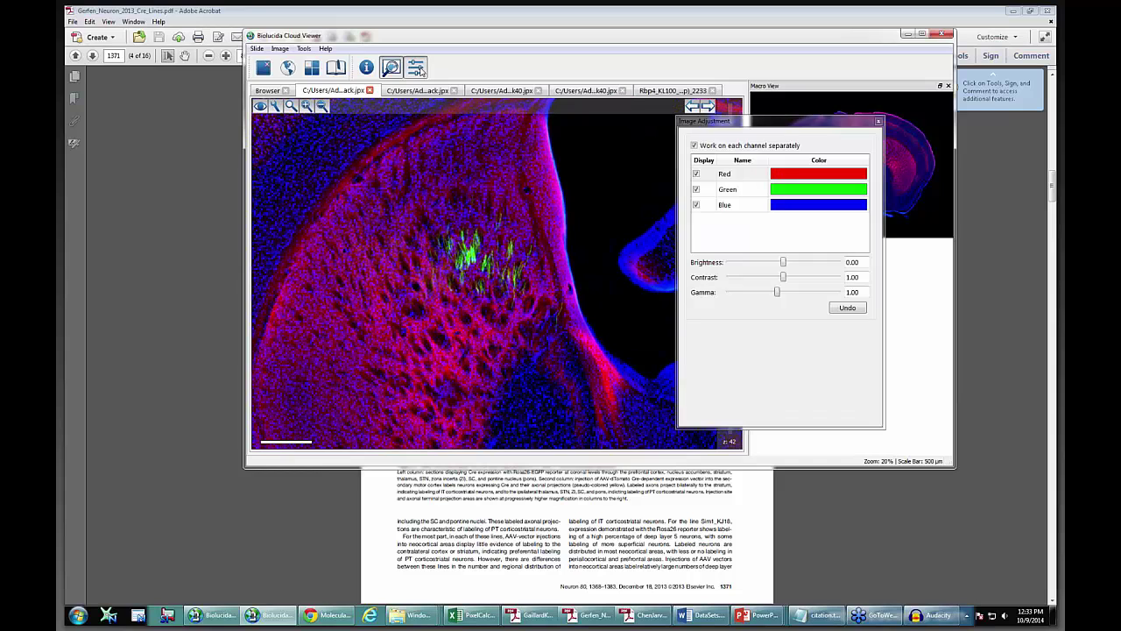
click(696, 174)
click(695, 174)
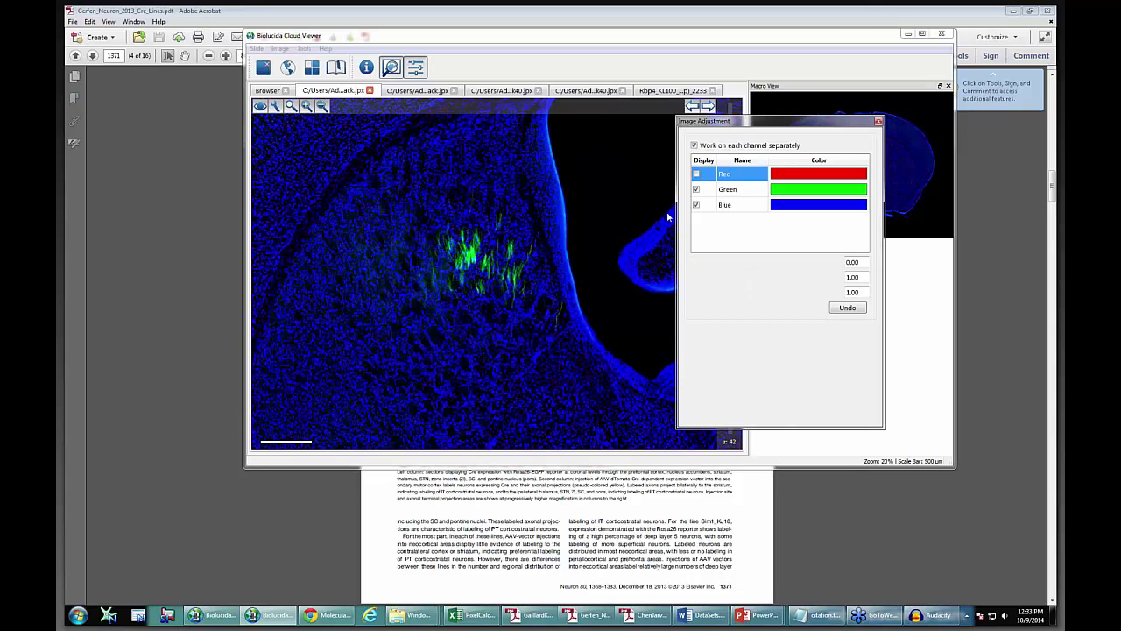
drag(740, 121, 814, 140)
- Follow the green labelling into the more posterior sections beyond section 58, with the view reduced to 6%
drag(731, 220, 731, 260)
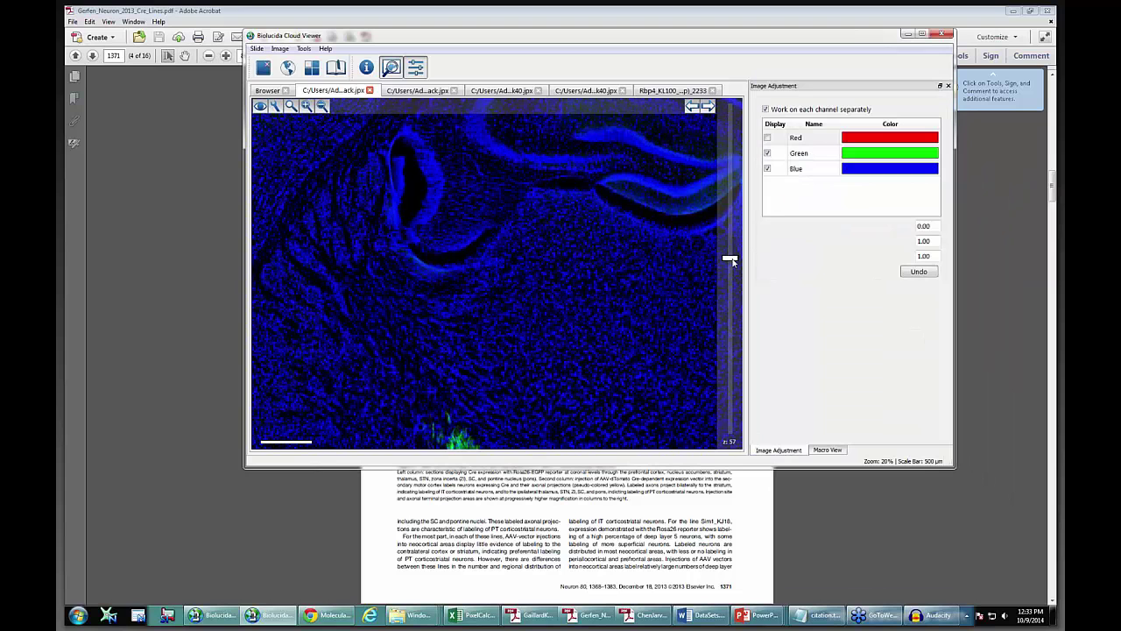
click(320, 106)
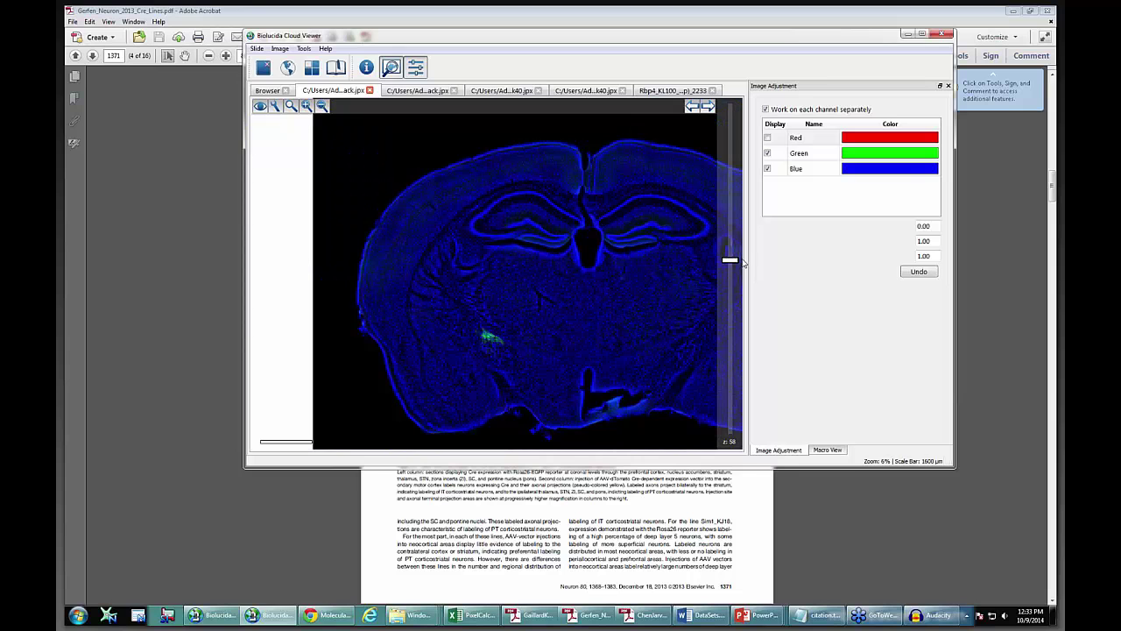
drag(734, 263, 727, 306)
drag(617, 278, 554, 269)
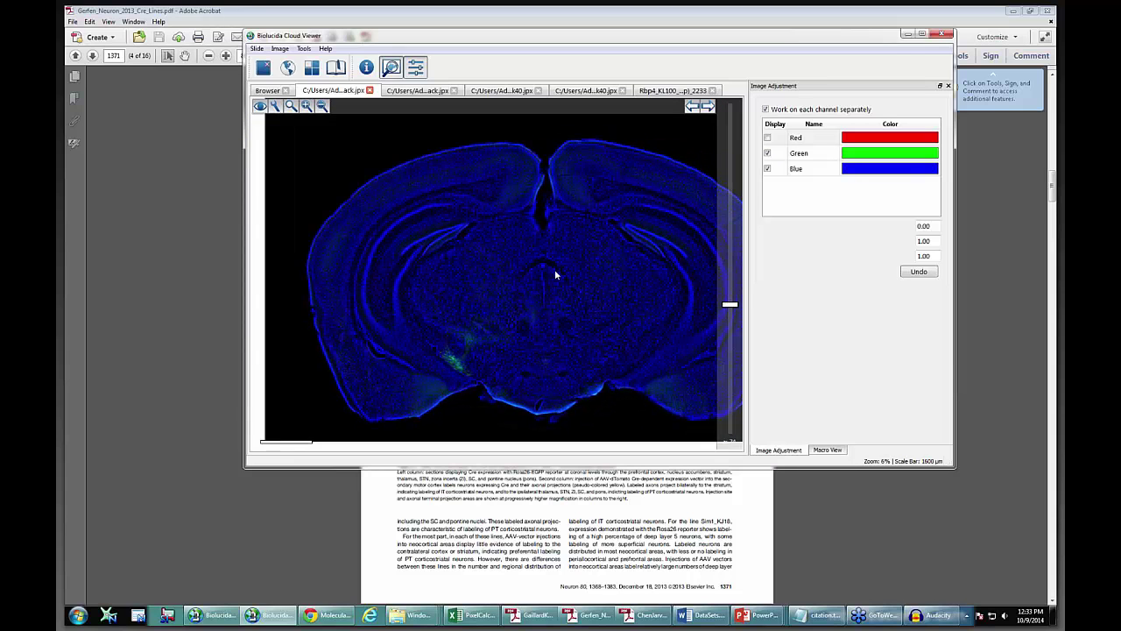
- Switch to the second open local brain stack and follow its green-labelled projections from section 24 through section 28 to section 73
click(432, 93)
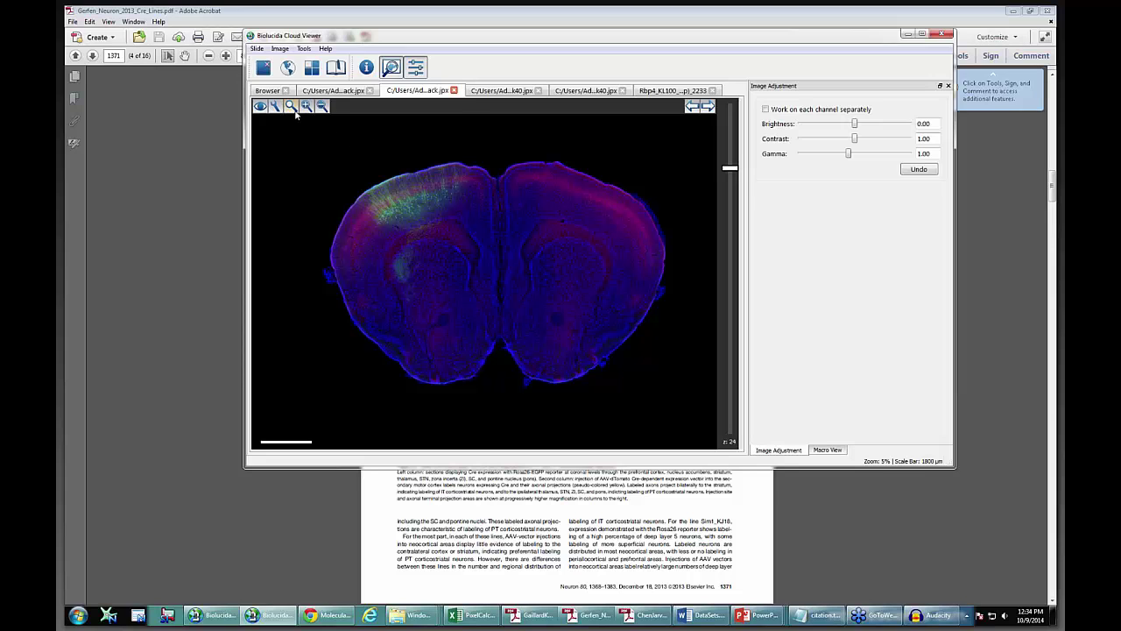
click(731, 168)
drag(731, 167, 748, 185)
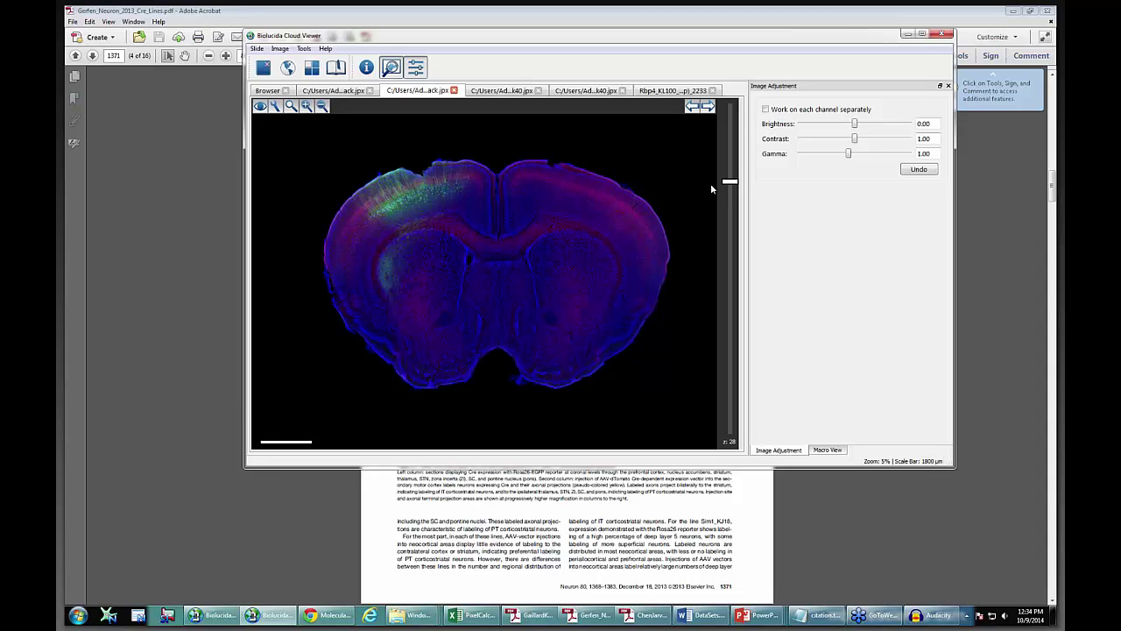
drag(734, 185, 769, 307)
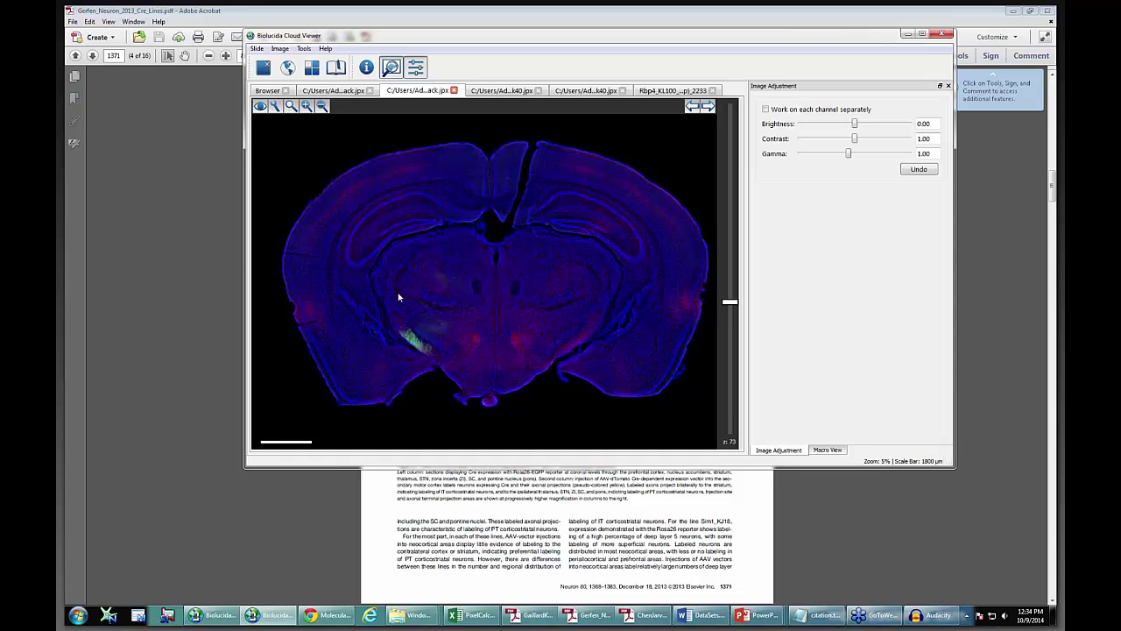
- In section 73, magnify the green-labelled fibre bundle to 25% and centre it in the view
mouse_move(730, 305)
mouse_down()
mouse_move(730, 272)
mouse_move(730, 305)
mouse_up()
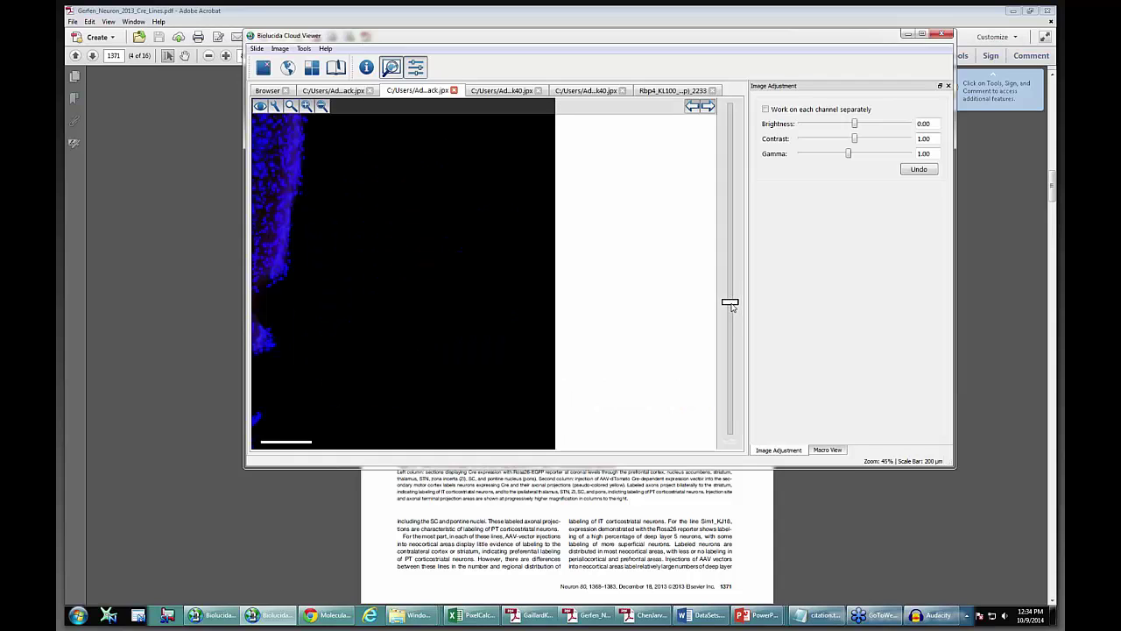
click(322, 106)
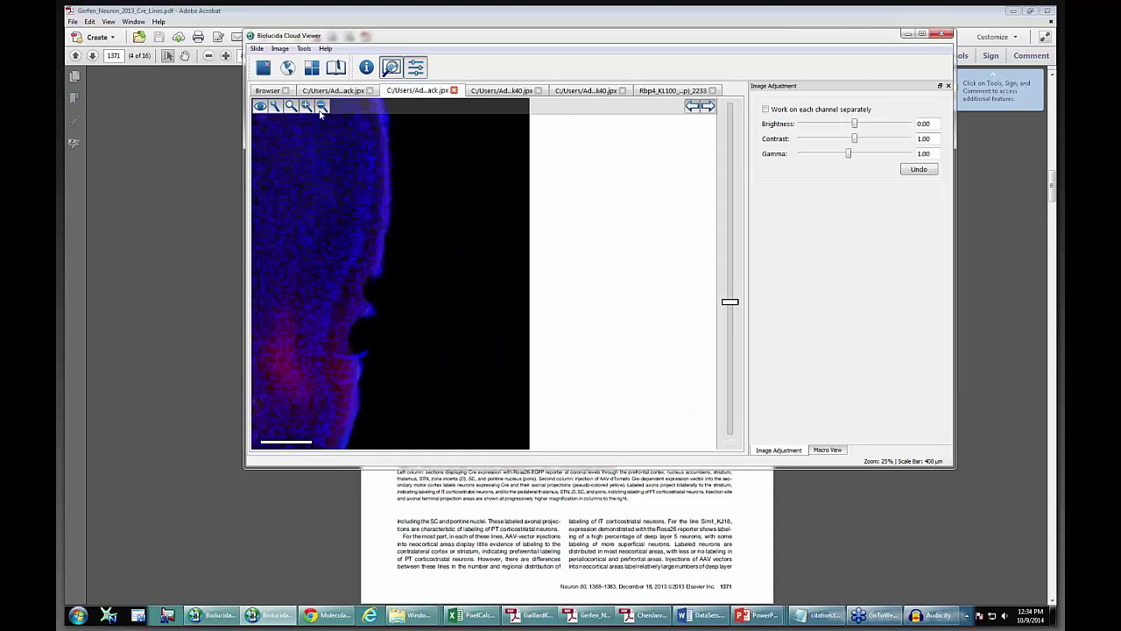
scroll(341, 190, down, 3)
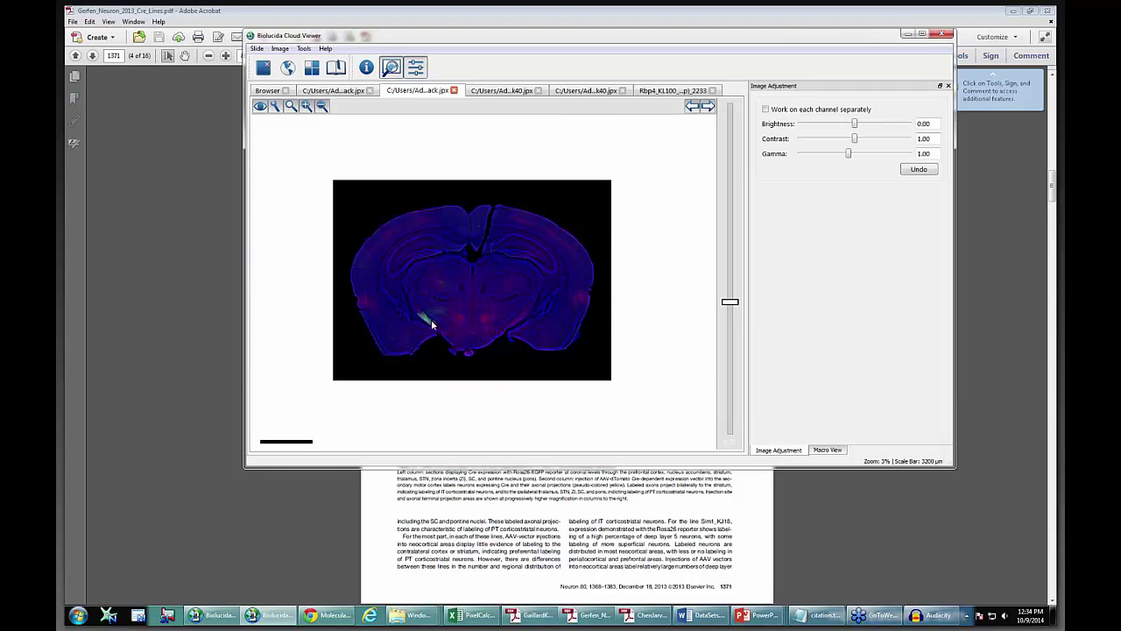
scroll(432, 324, up, 2)
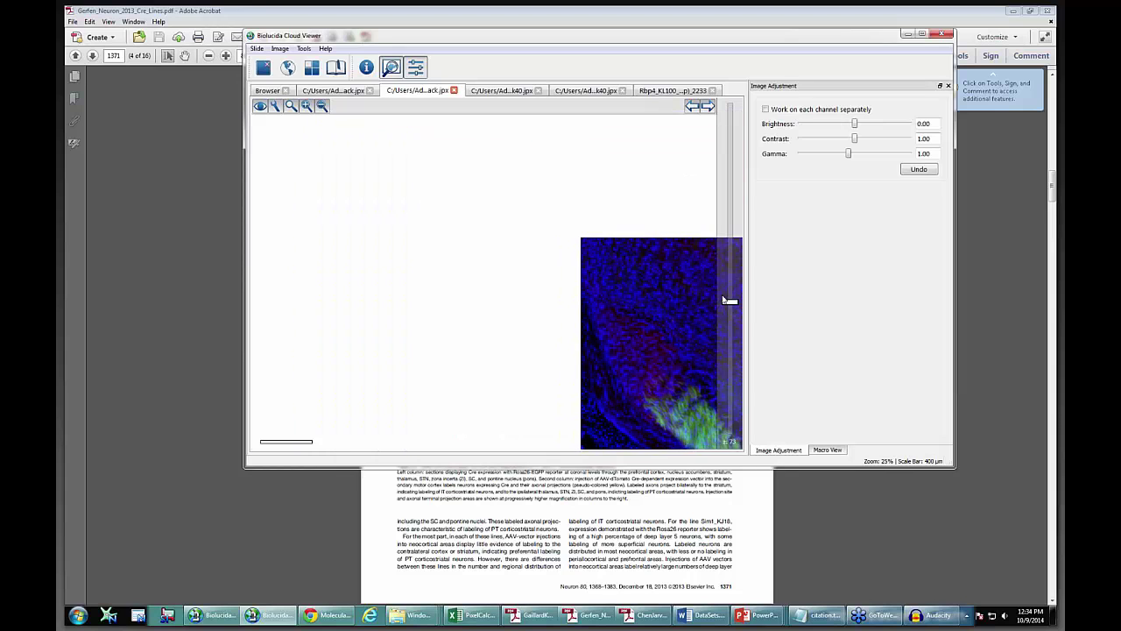
mouse_move(417, 199)
mouse_down()
mouse_move(346, 162)
mouse_move(418, 195)
mouse_up()
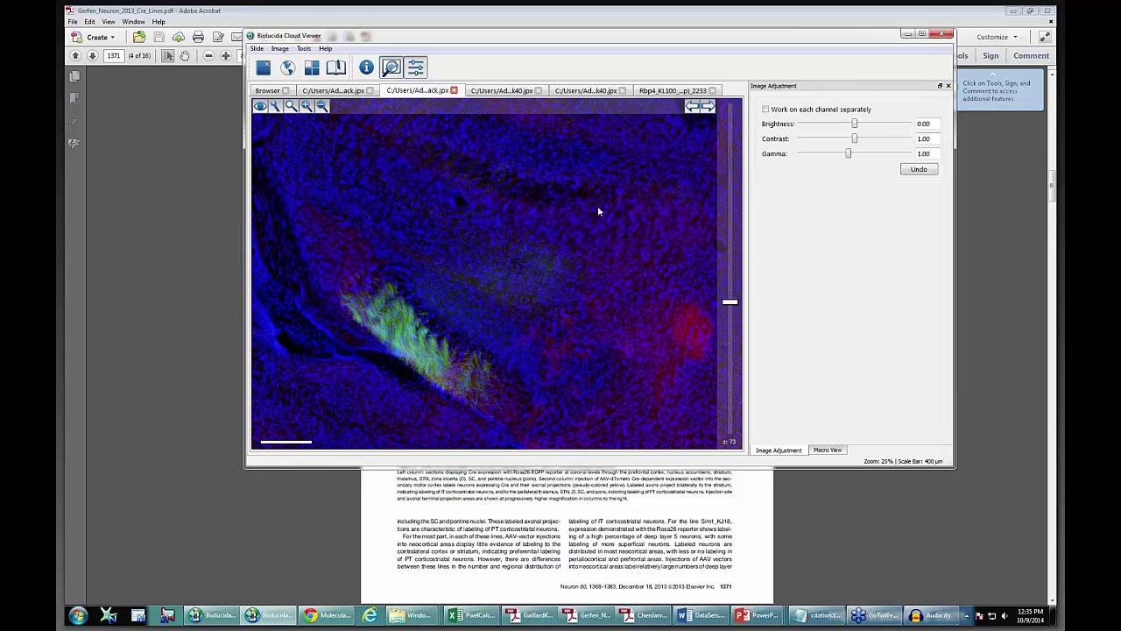
- Adjust channels separately, hide the blue and red channels, and set the green channel's gamma to 0.81
click(417, 70)
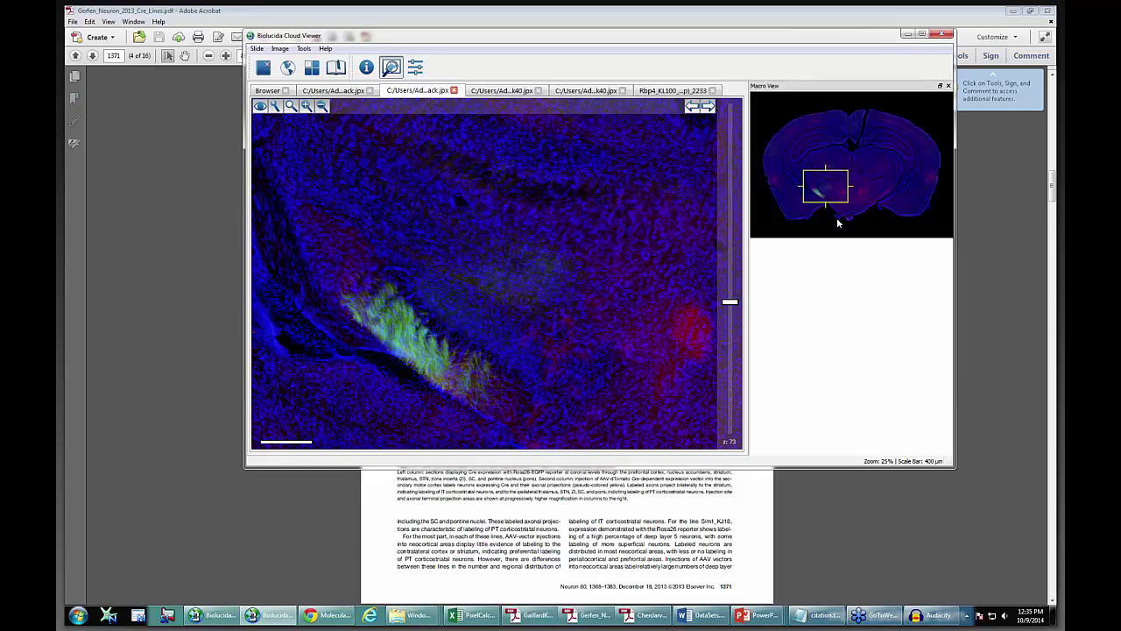
click(417, 70)
click(765, 110)
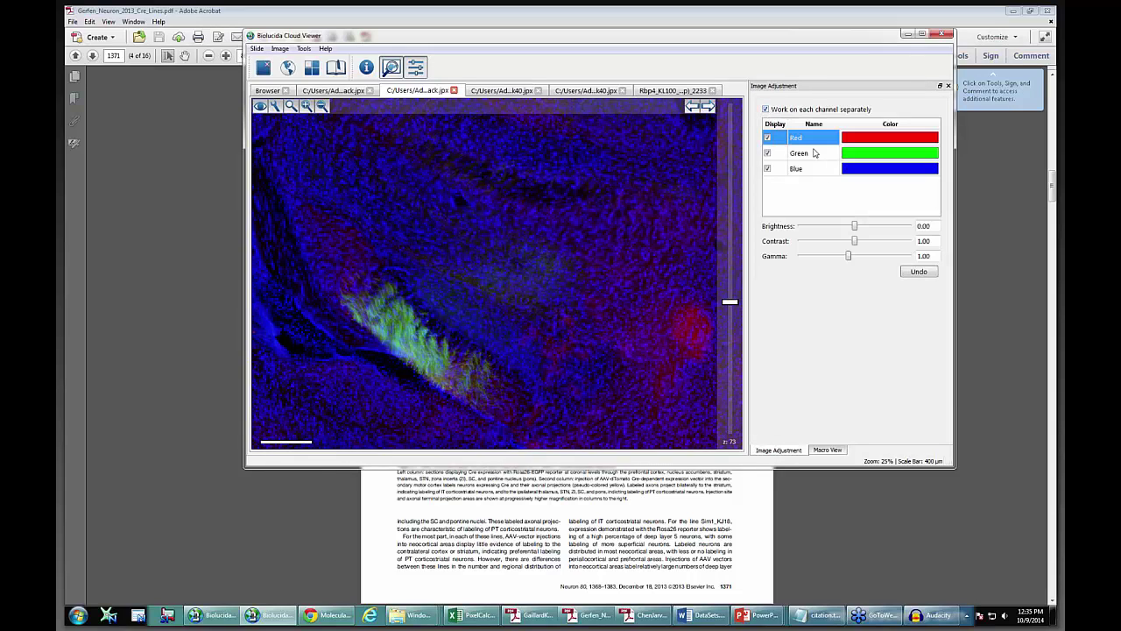
click(768, 170)
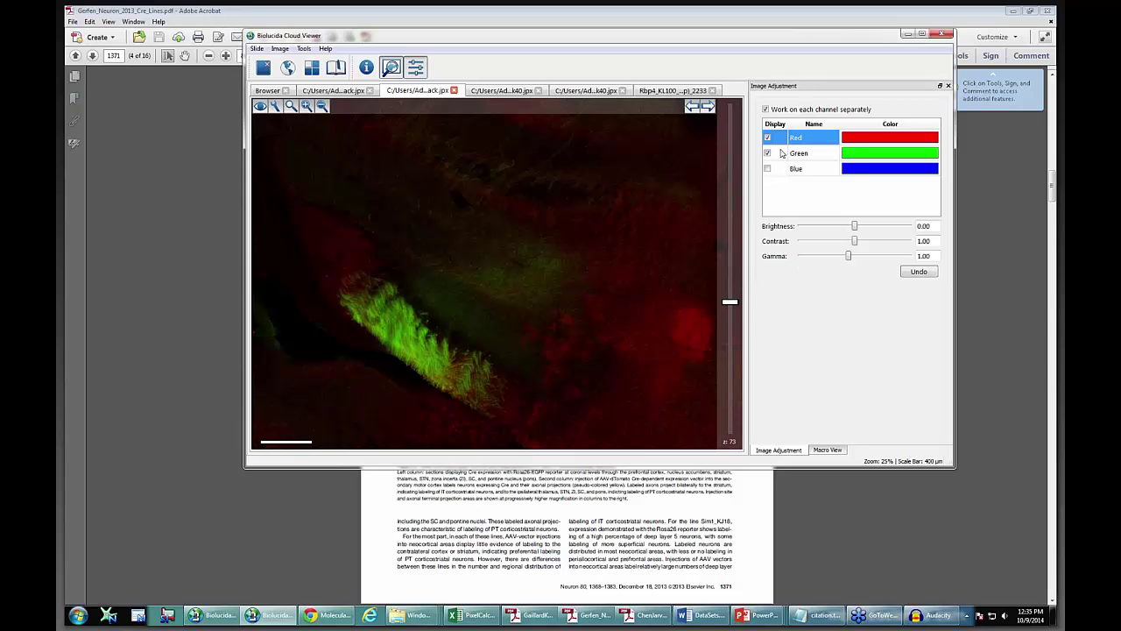
click(768, 139)
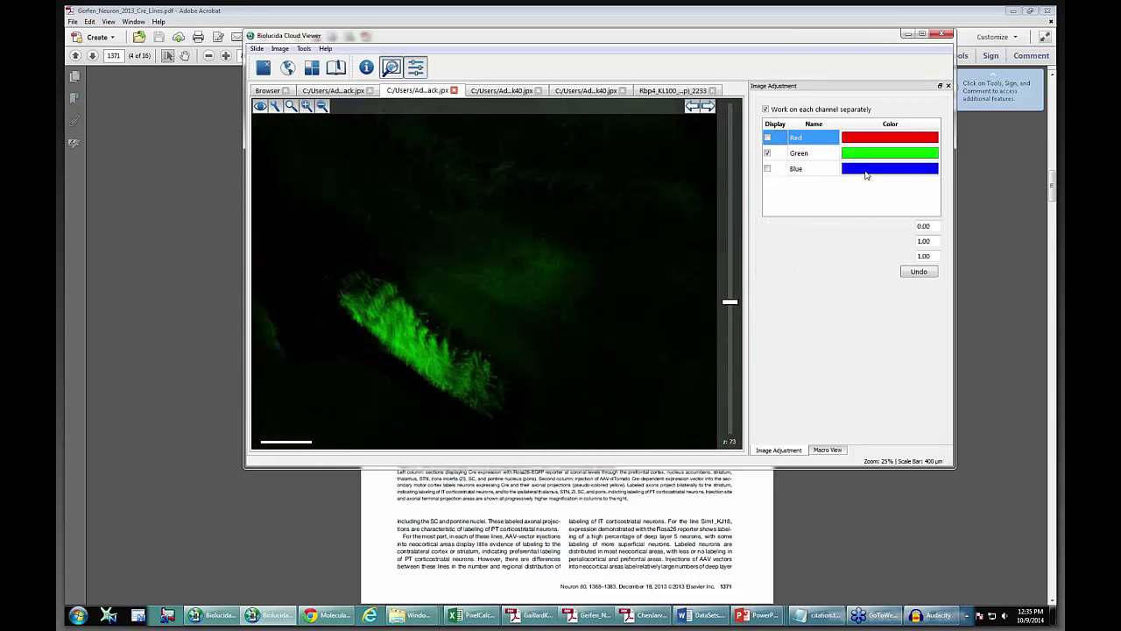
click(832, 153)
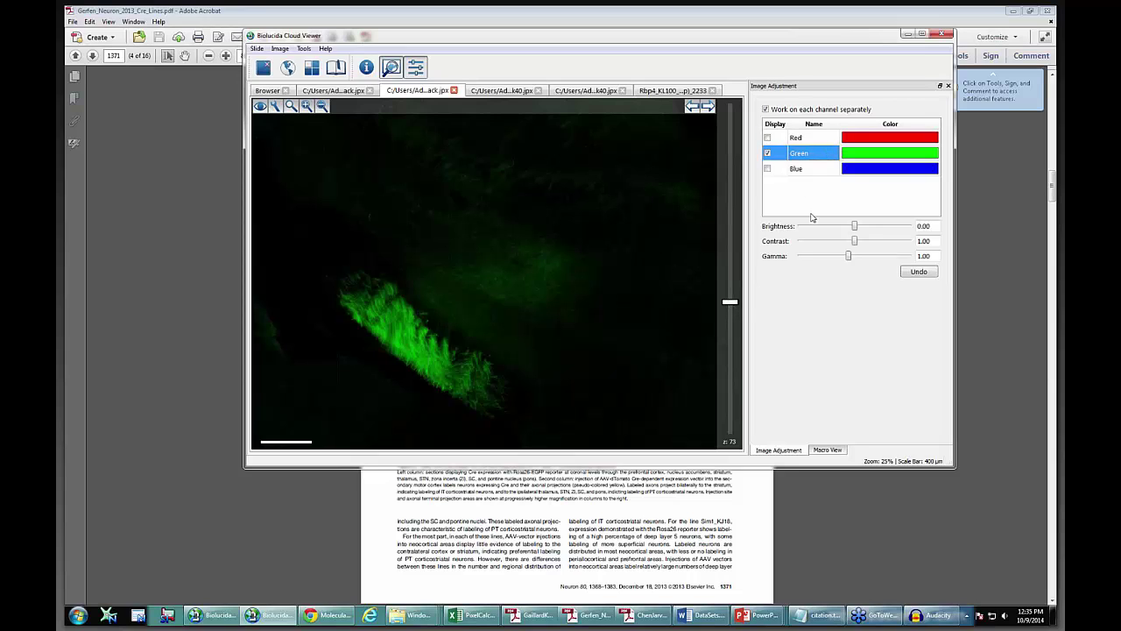
drag(851, 256, 839, 258)
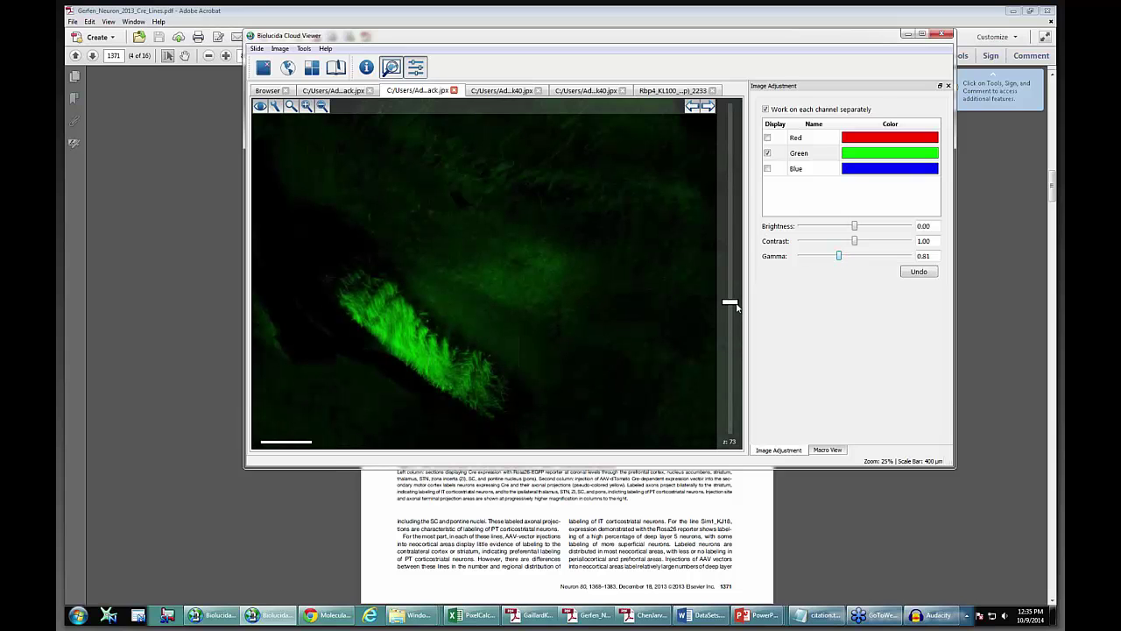
- Advance to section 78, view the whole section at 6%, and show the red and blue channels again
drag(733, 305, 734, 321)
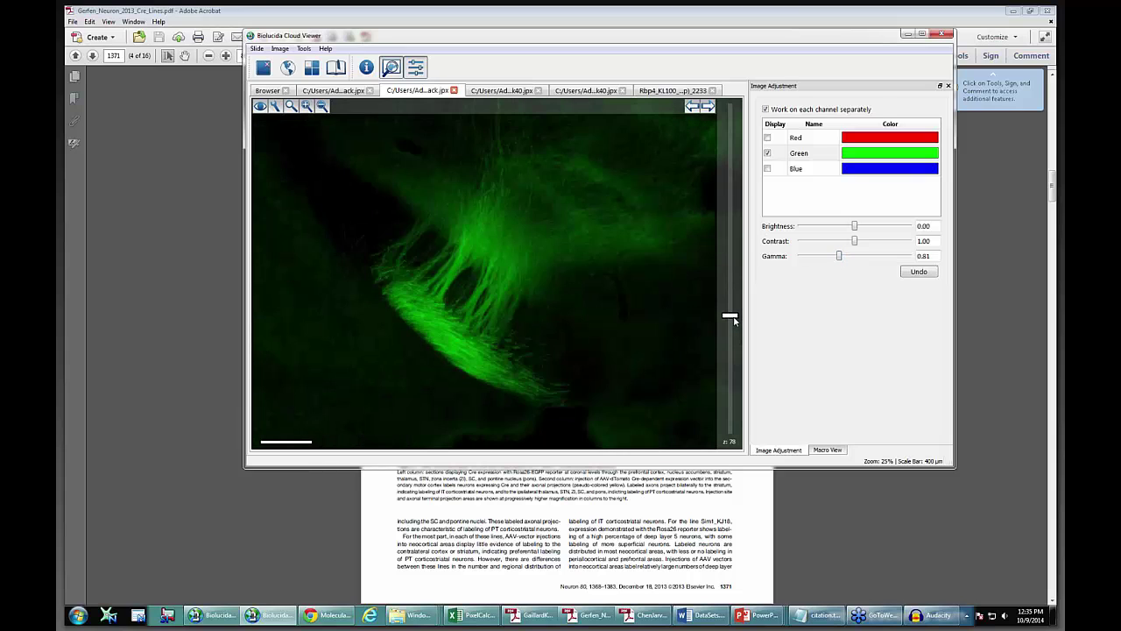
click(322, 106)
click(323, 106)
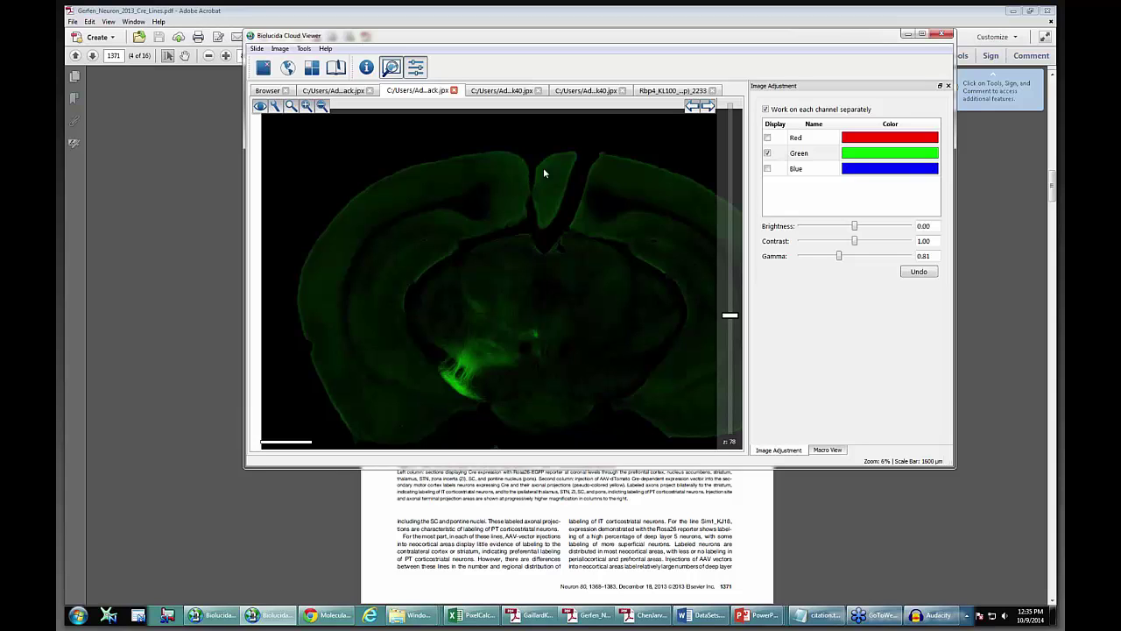
click(767, 137)
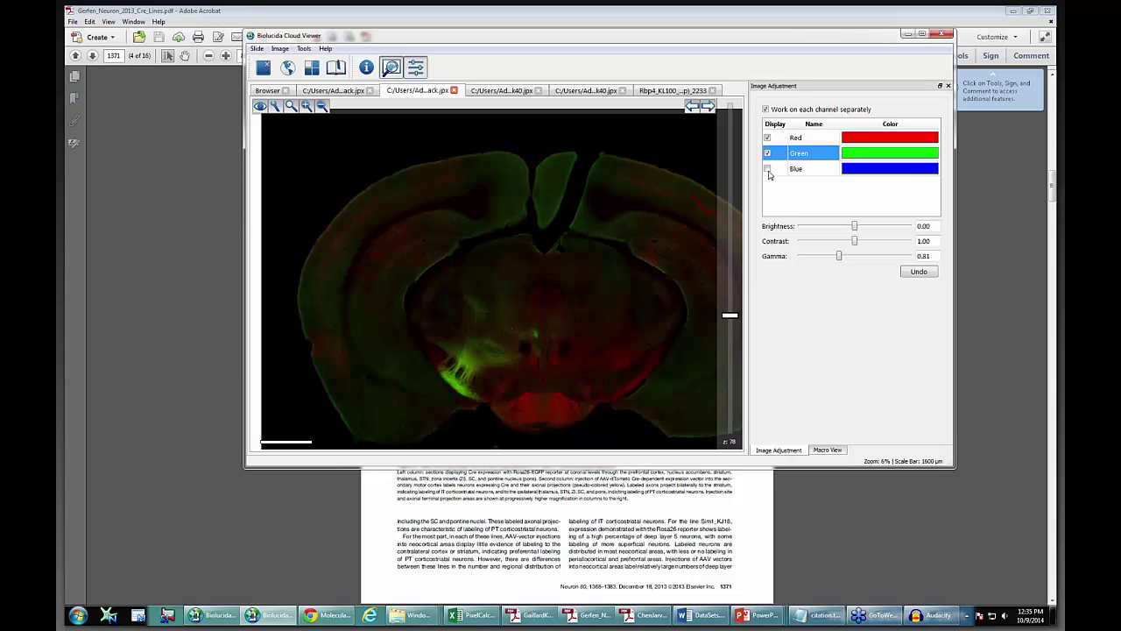
click(768, 169)
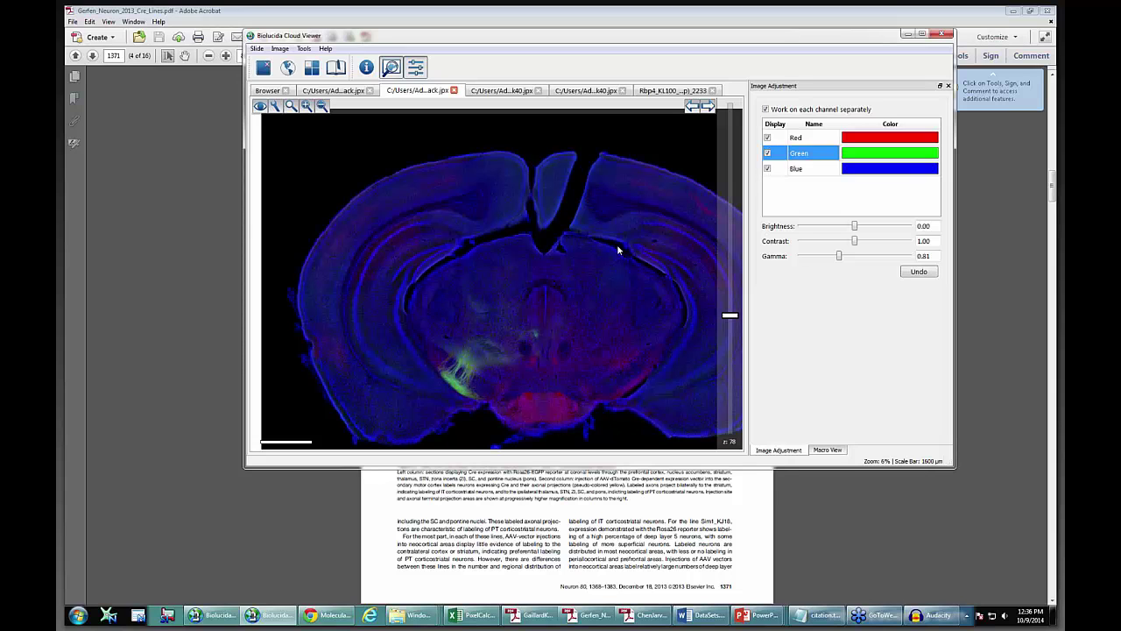
drag(616, 251, 595, 225)
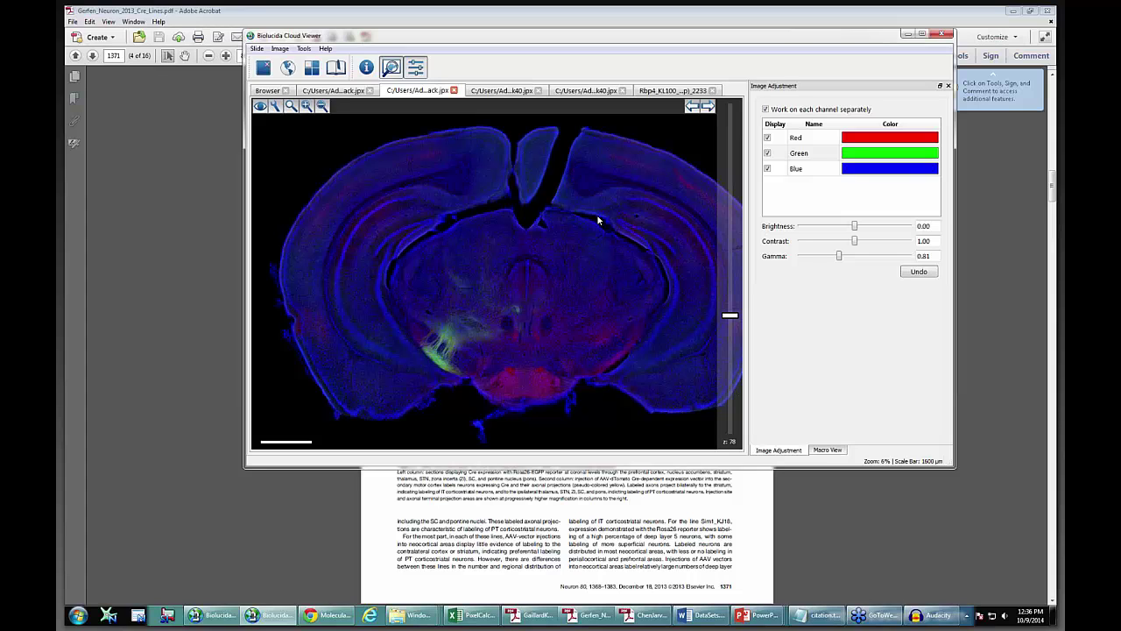
- Switch to the four-channel brain stack and examine the green and red cortical injection sites around sections 22 and 23
click(517, 91)
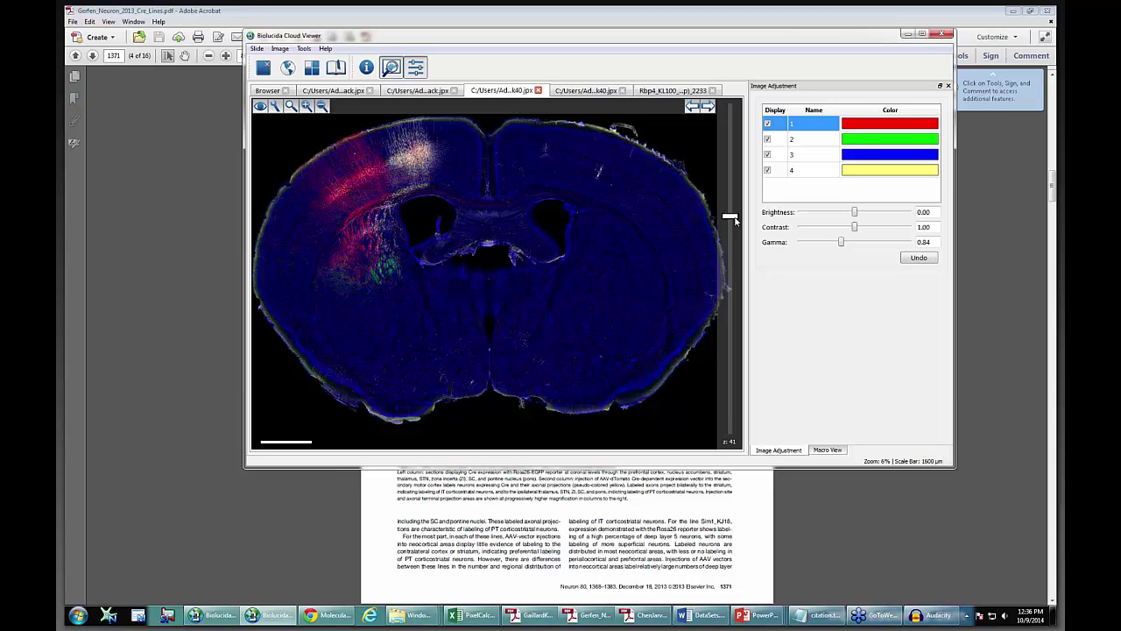
drag(734, 219, 756, 166)
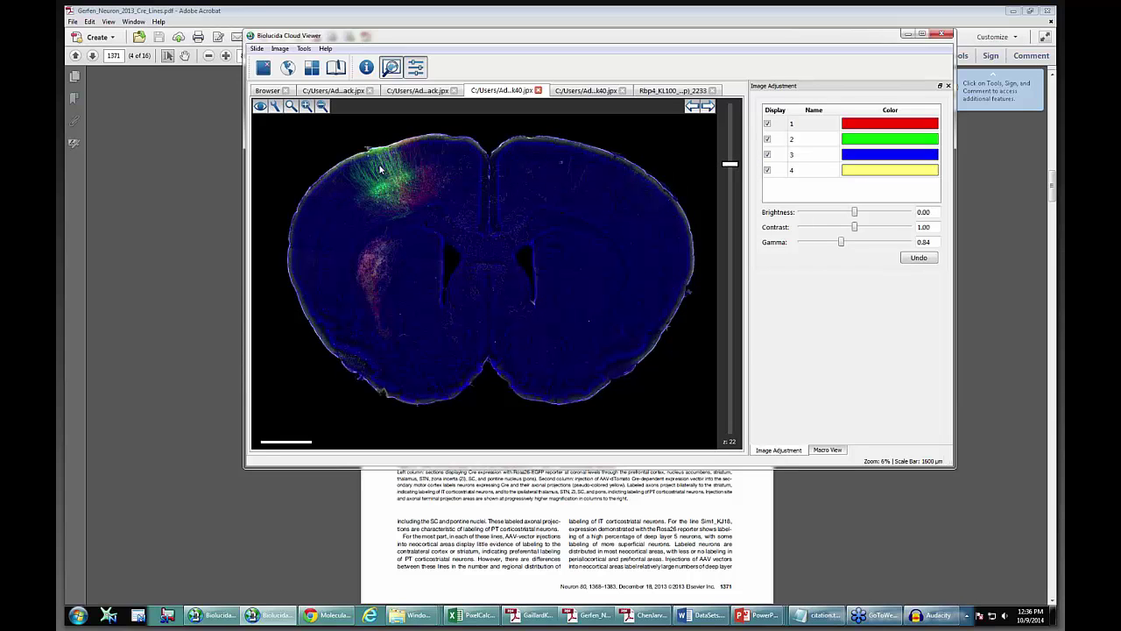
mouse_move(729, 169)
mouse_down()
mouse_move(734, 201)
mouse_move(744, 173)
mouse_move(744, 200)
mouse_move(748, 163)
mouse_move(731, 164)
mouse_up()
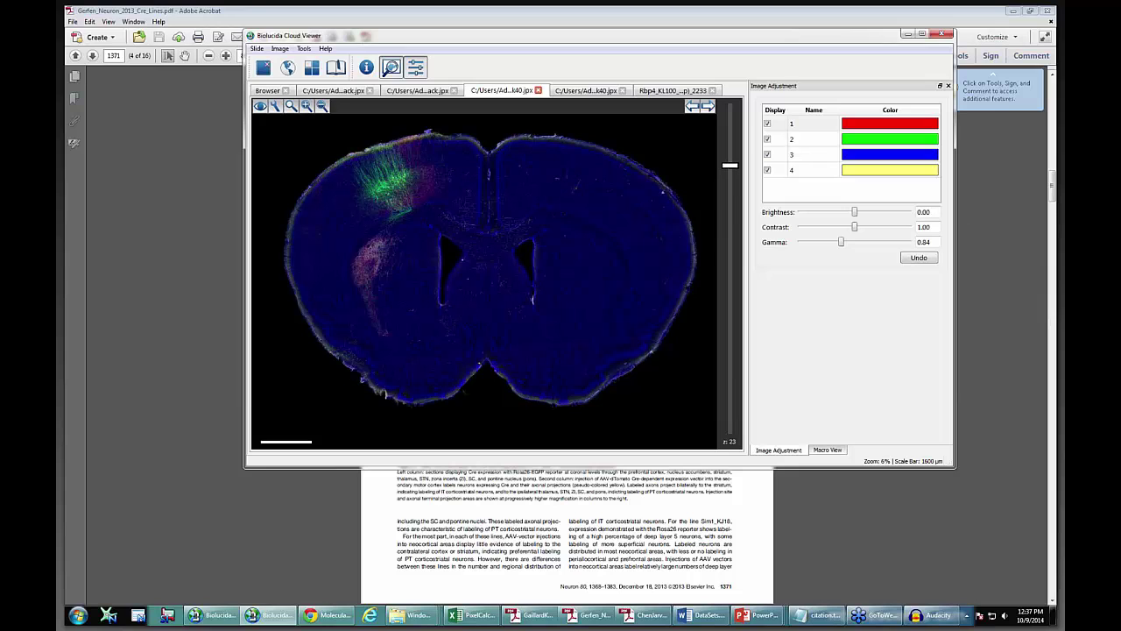
drag(691, 225, 644, 256)
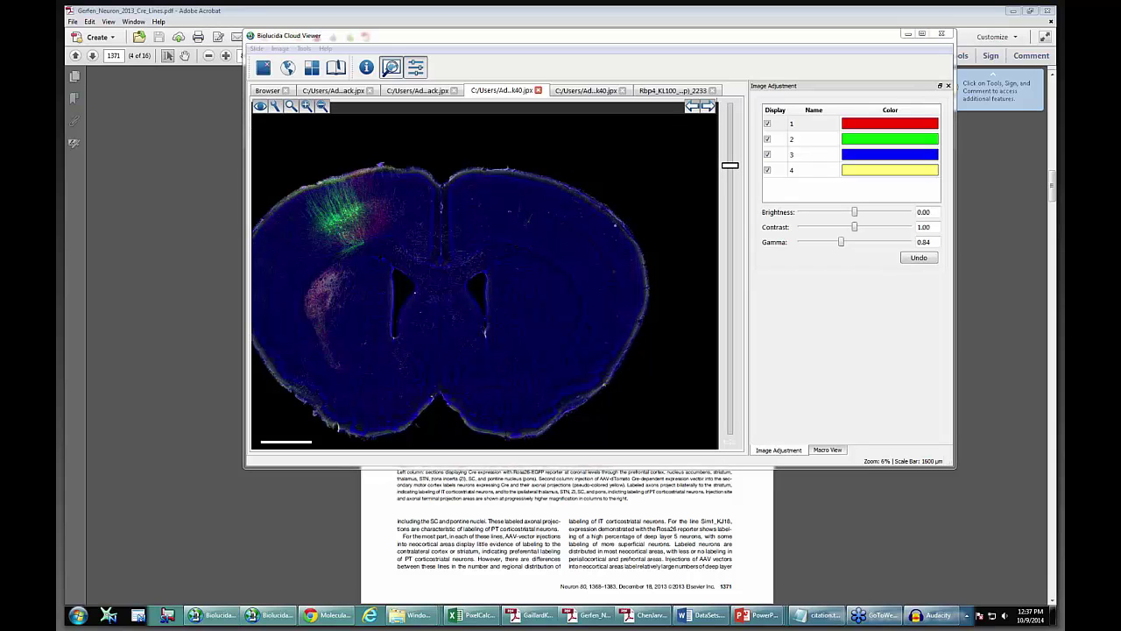
click(734, 168)
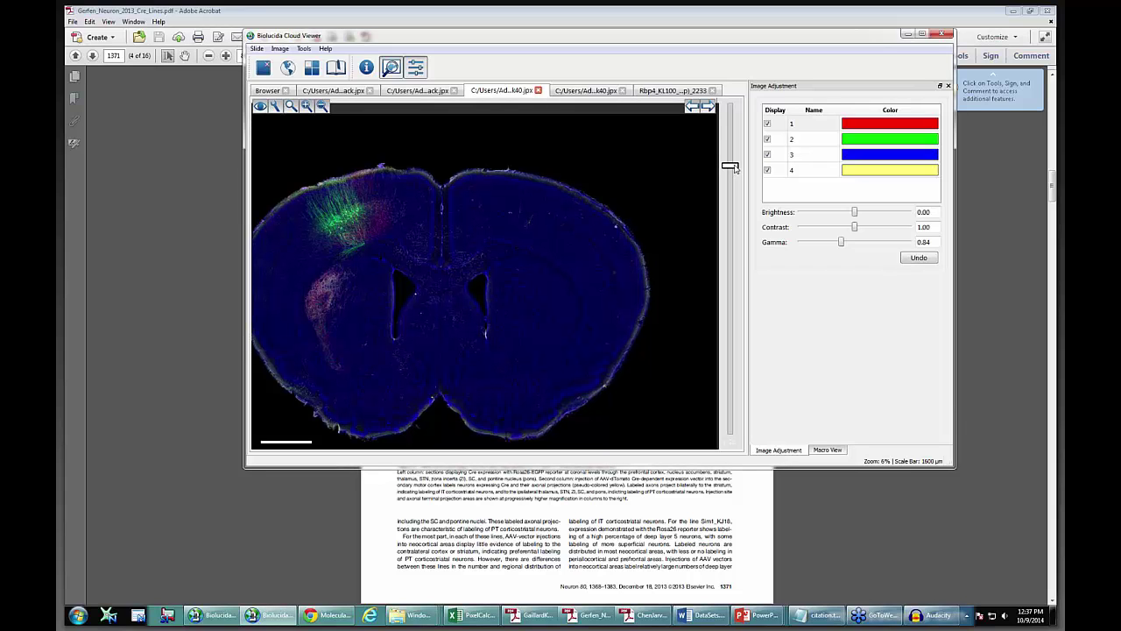
drag(735, 167, 736, 172)
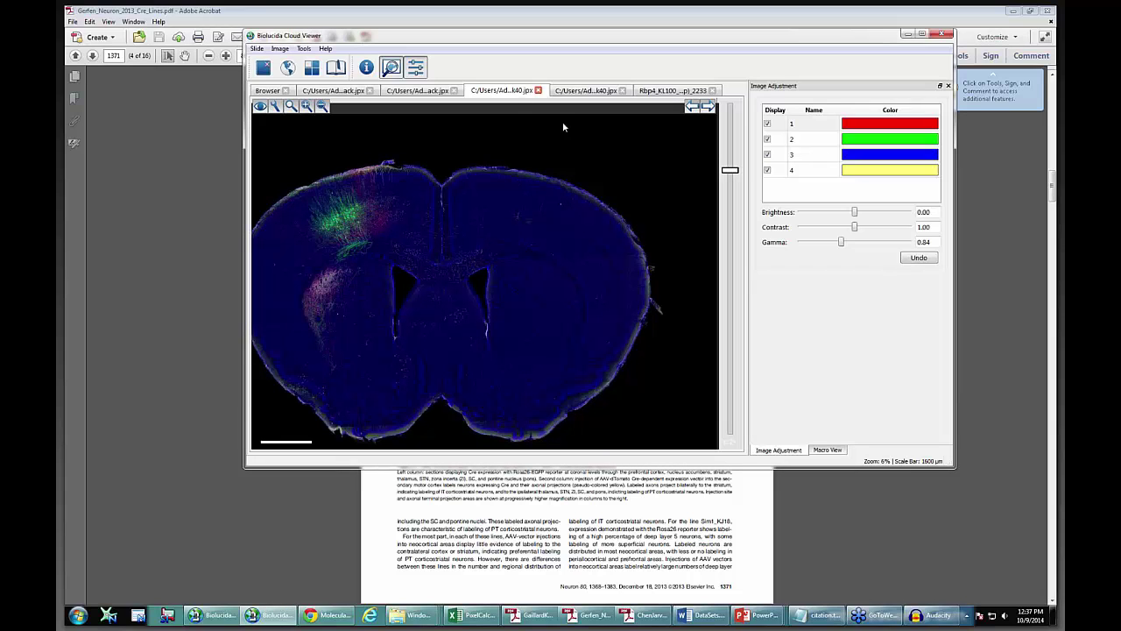
- Follow the red and green projections through the more posterior sections to section 60
drag(733, 171, 733, 234)
drag(443, 319, 520, 284)
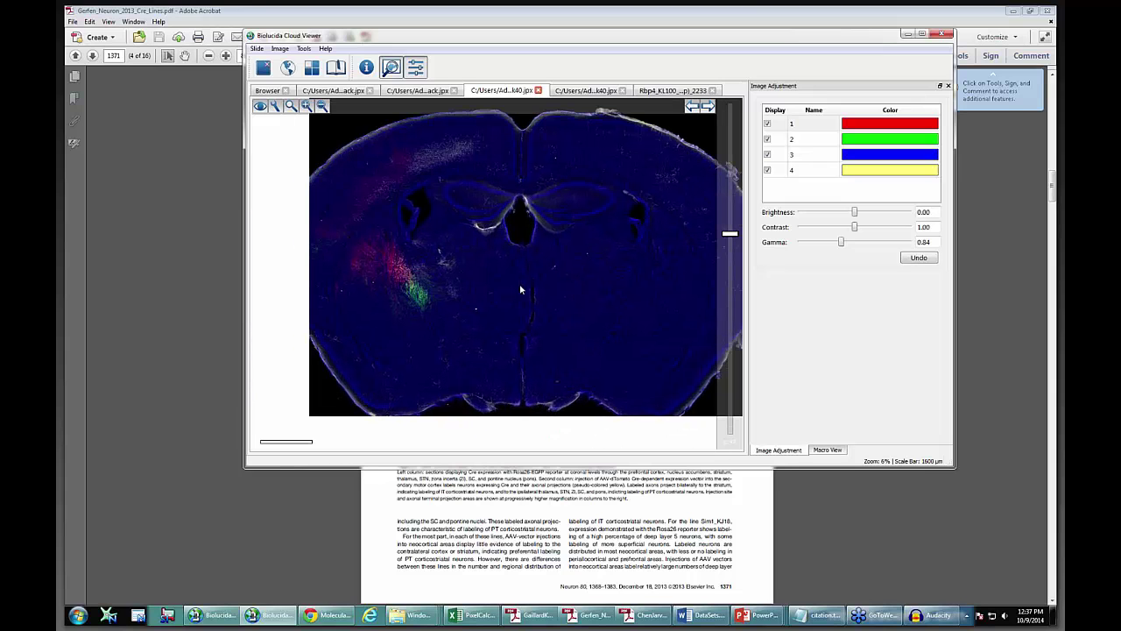
drag(732, 236, 734, 270)
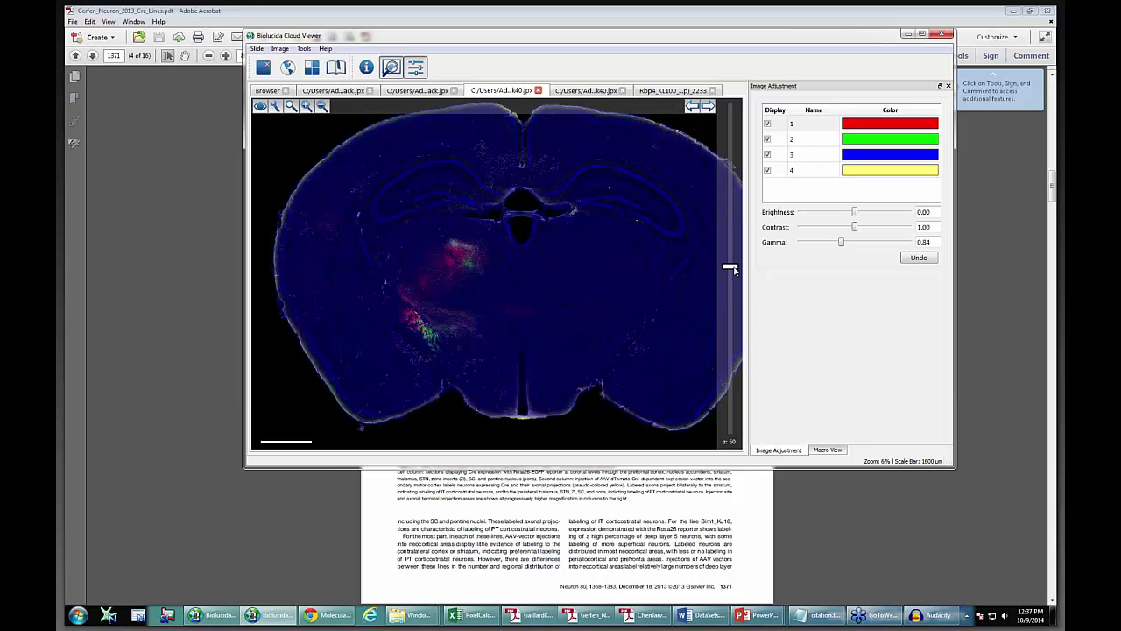
- Magnify the upper cluster of red, green and white labelled fibres in section 60 to 57% with area zooms
click(291, 105)
click(293, 121)
drag(427, 230, 528, 299)
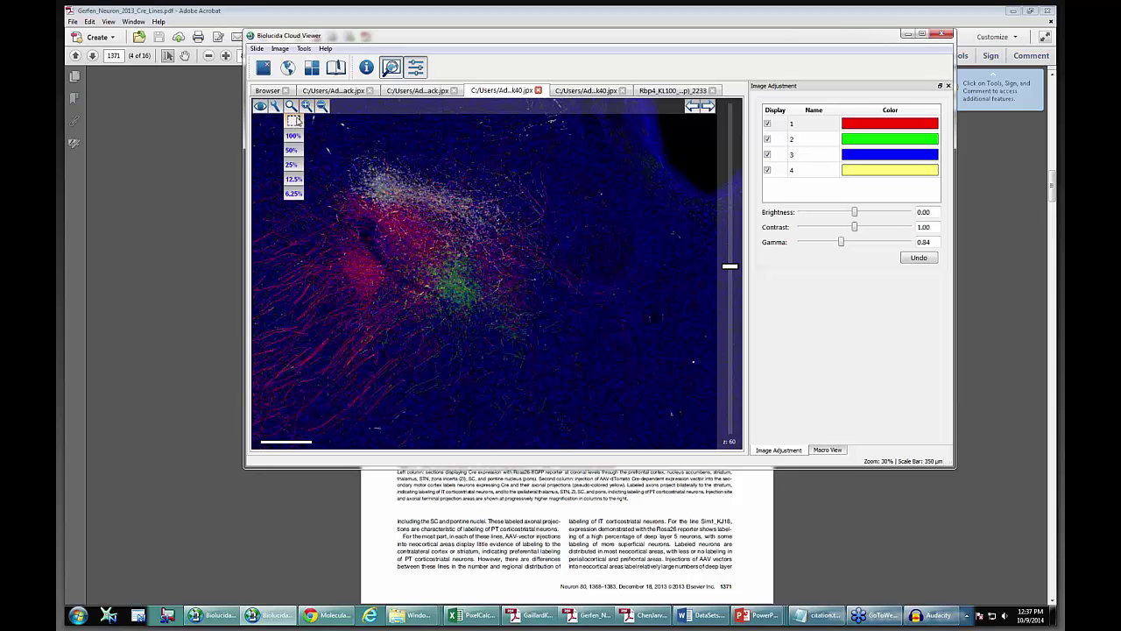
drag(322, 150, 580, 338)
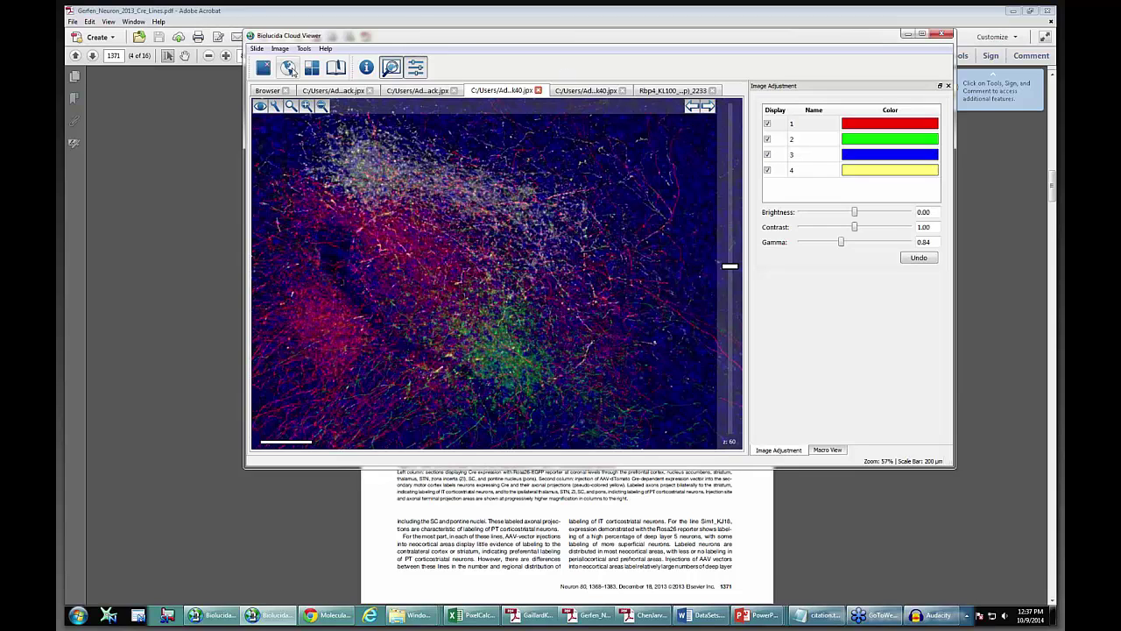
- Minimize the PDF article, close the Biolucida Cloud Viewer, and advance the presentation to the "Case 3: Analysis" slide
click(268, 91)
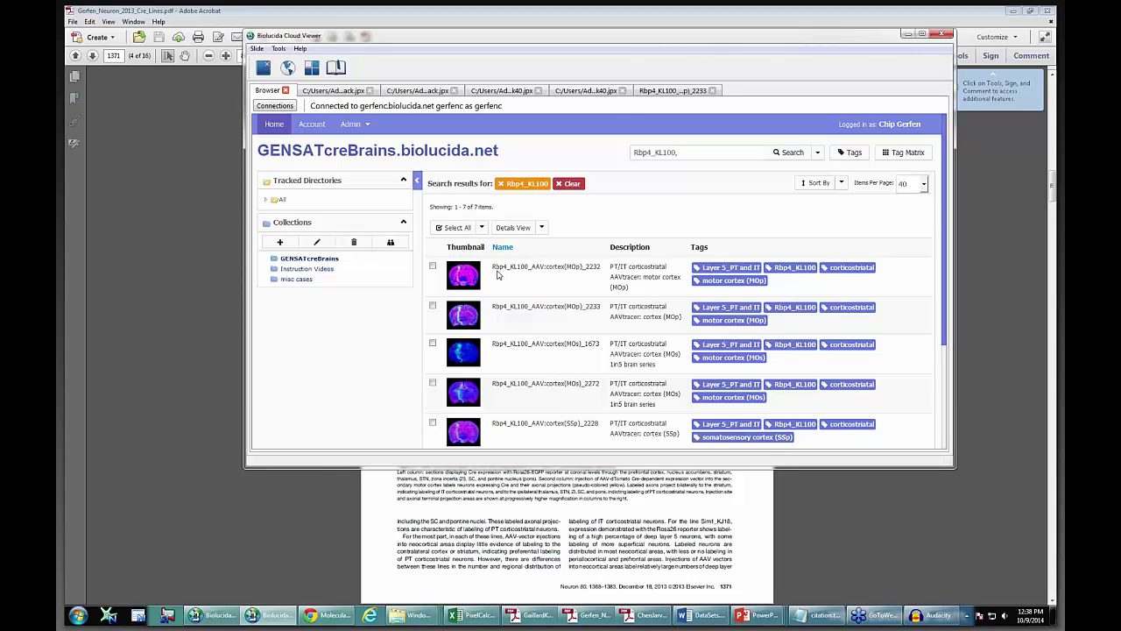
click(1004, 12)
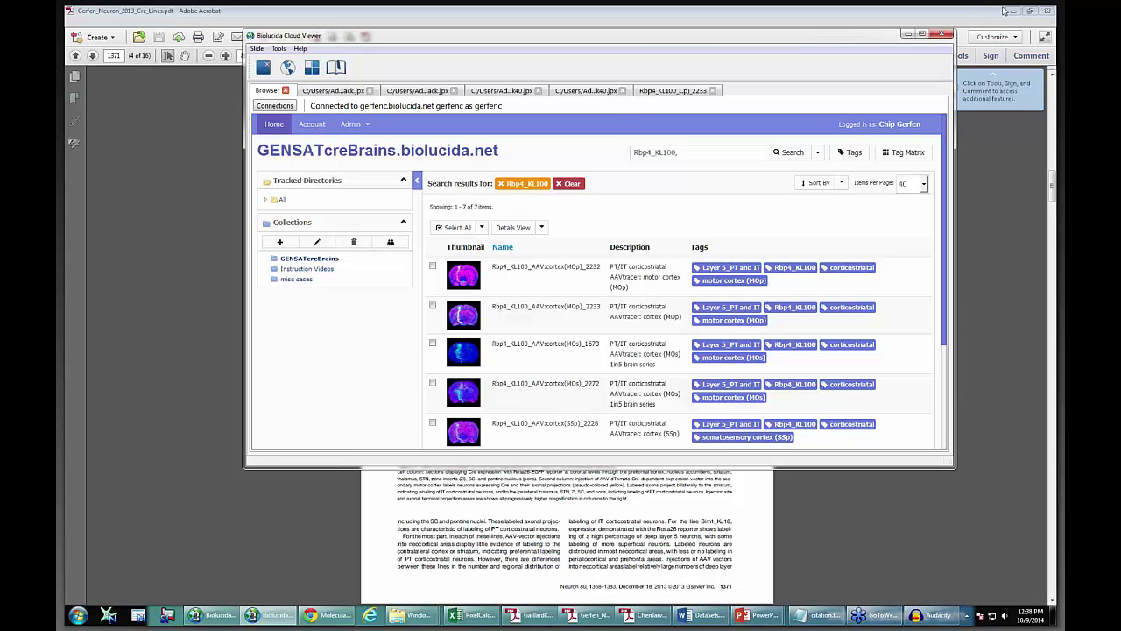
click(1011, 11)
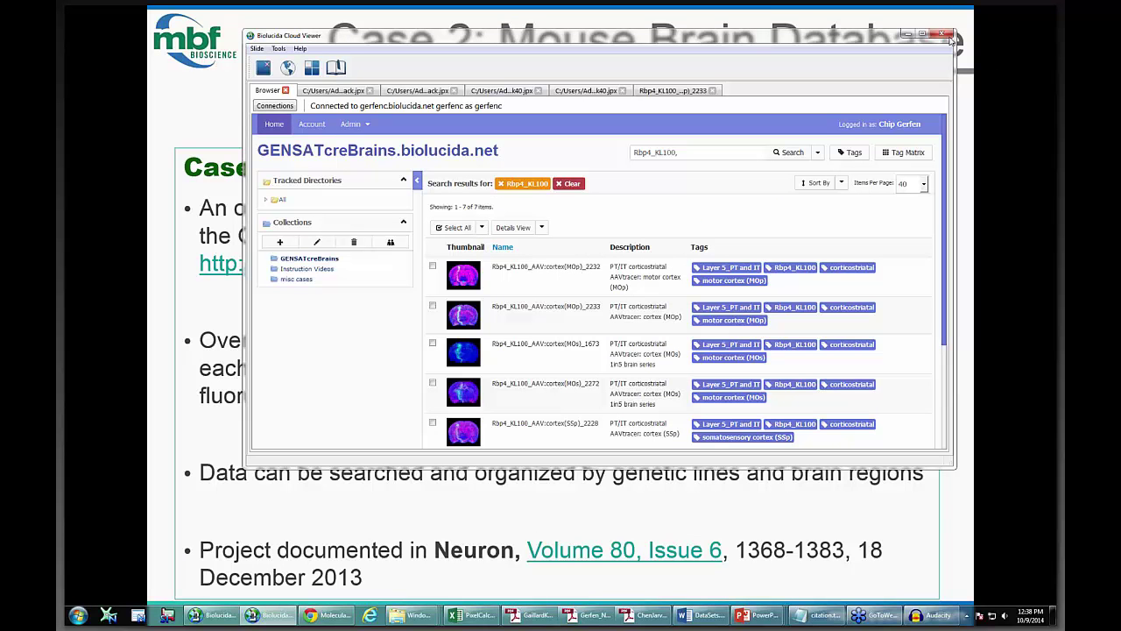
click(944, 33)
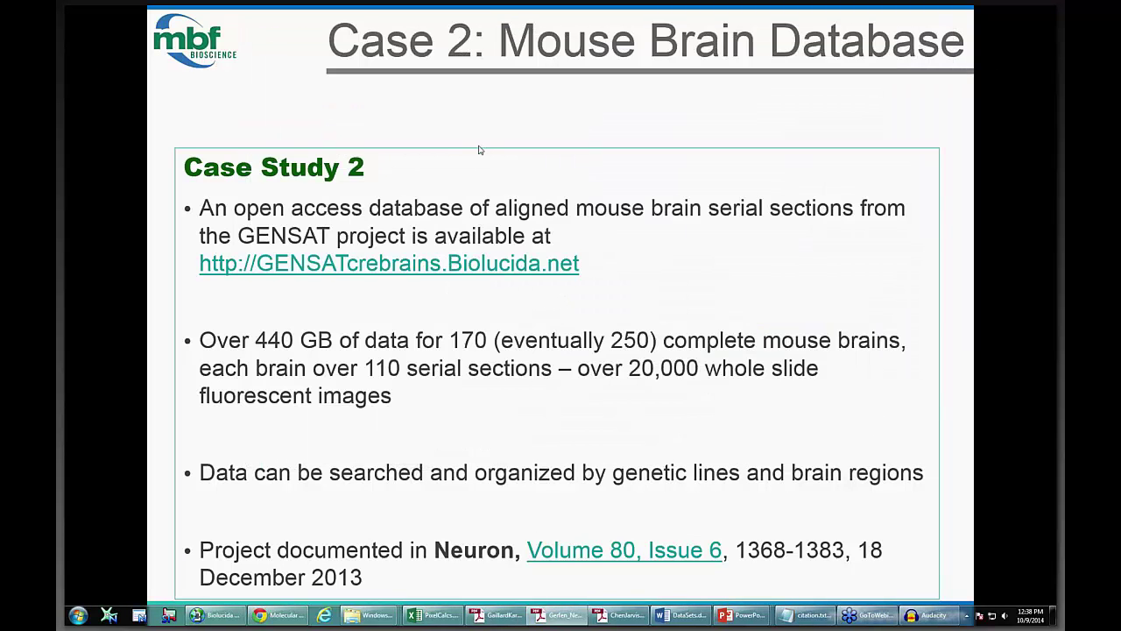
click(472, 152)
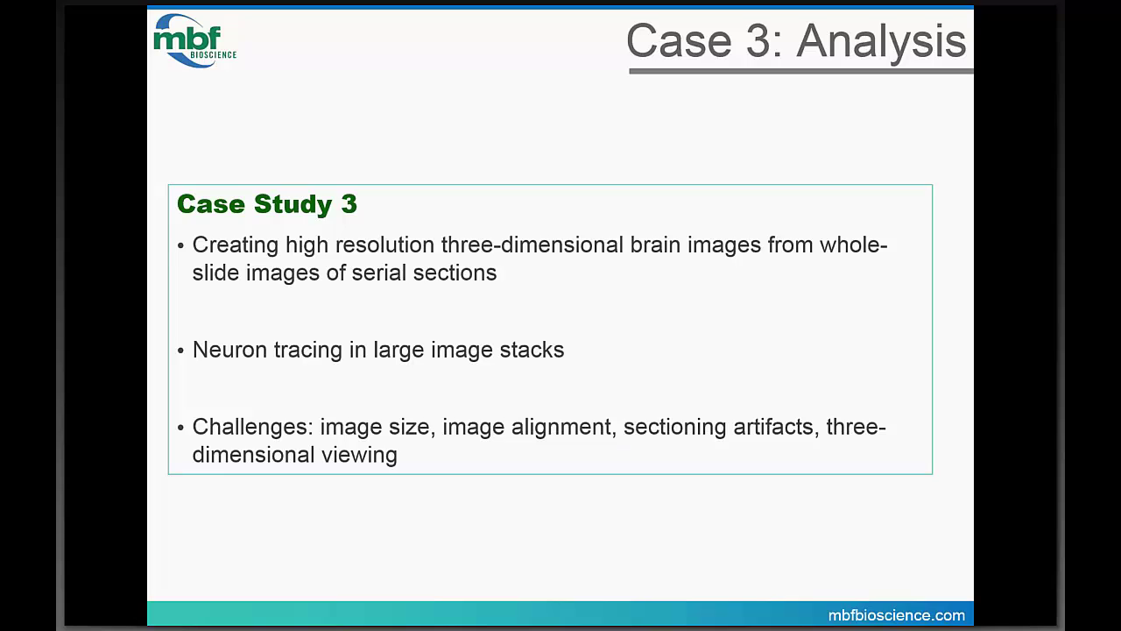
- Switch from the presentation to Brain Maker and hide its 3D Interactive window
key(super)
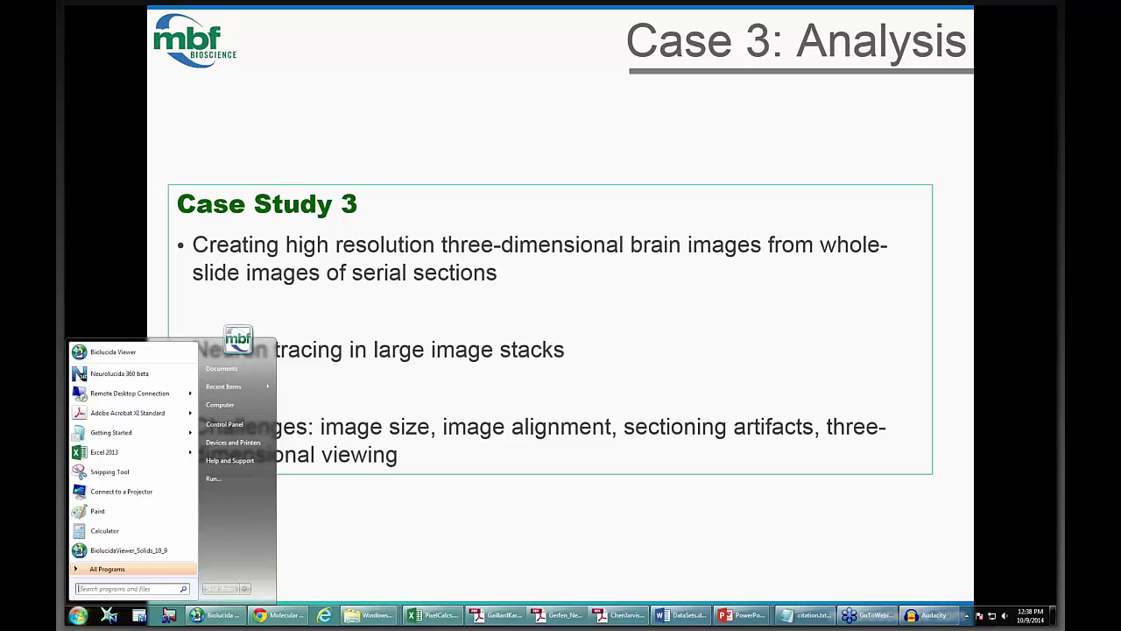
key(Escape)
click(1054, 621)
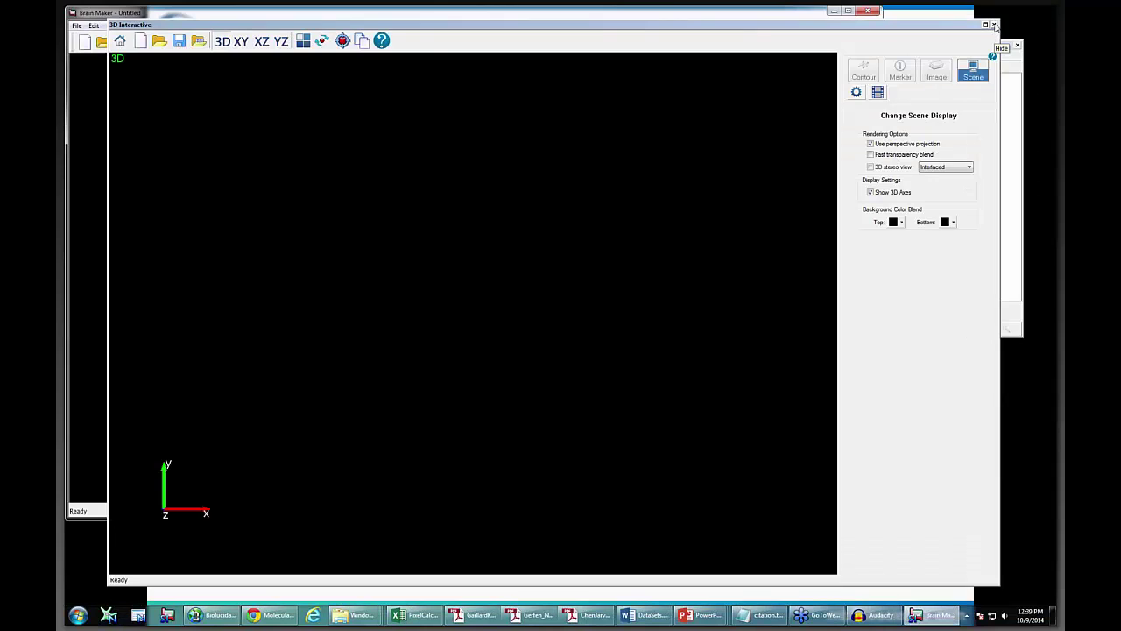
click(994, 25)
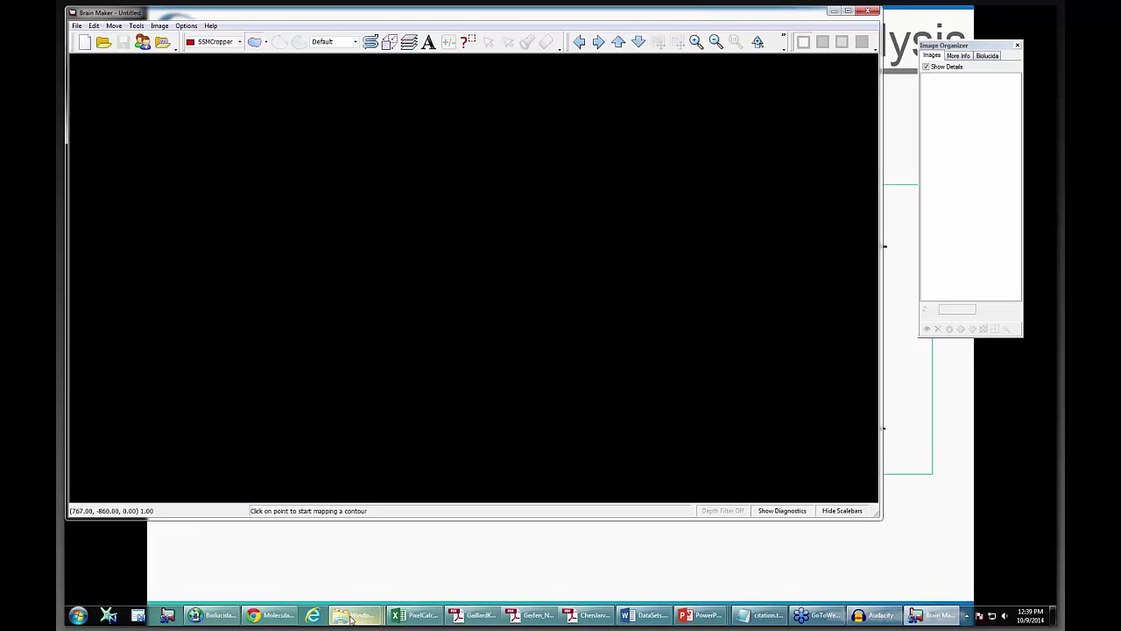
mouse_move(350, 619)
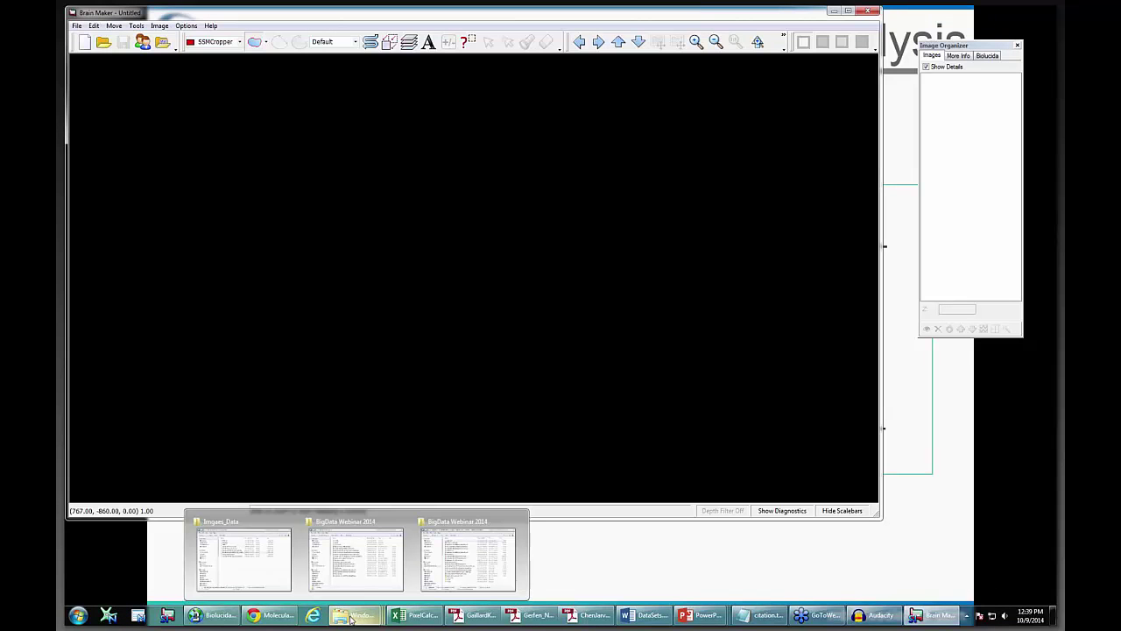
- Load the multi-section whole-slide image into Brain Maker with the scaling from the file, and outline its brain sections automatically
mouse_move(288, 546)
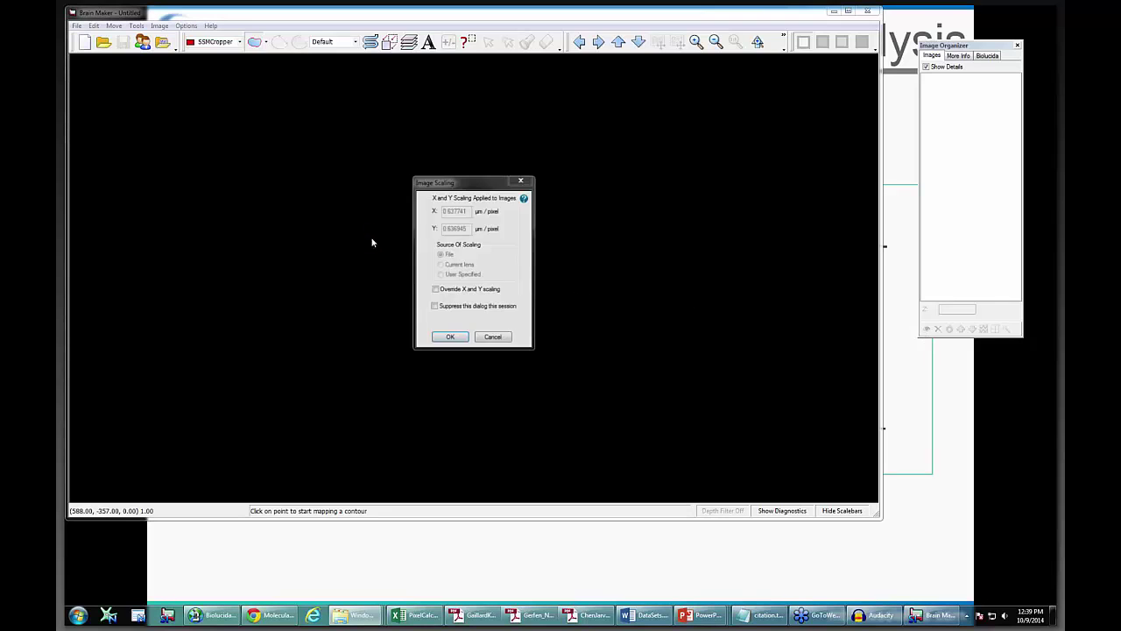
click(449, 338)
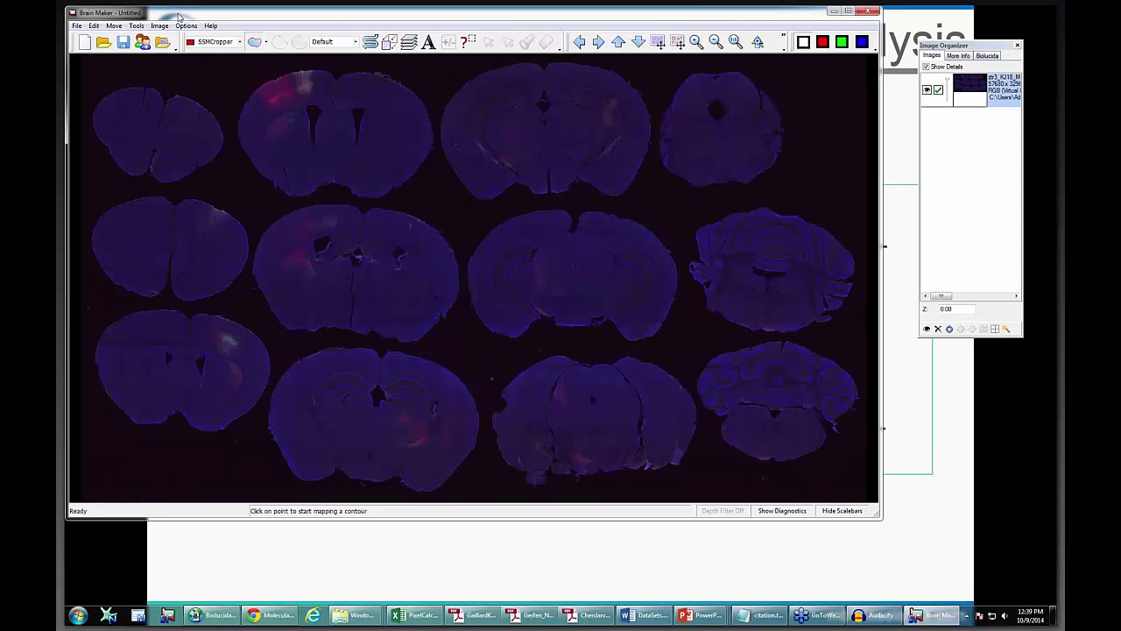
click(136, 26)
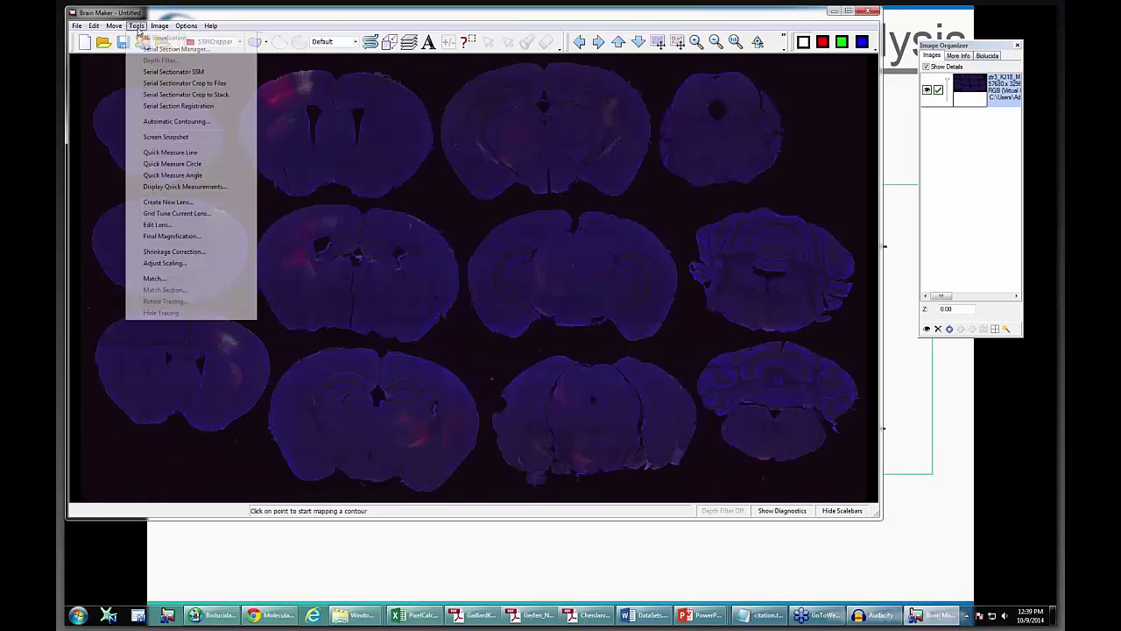
click(174, 106)
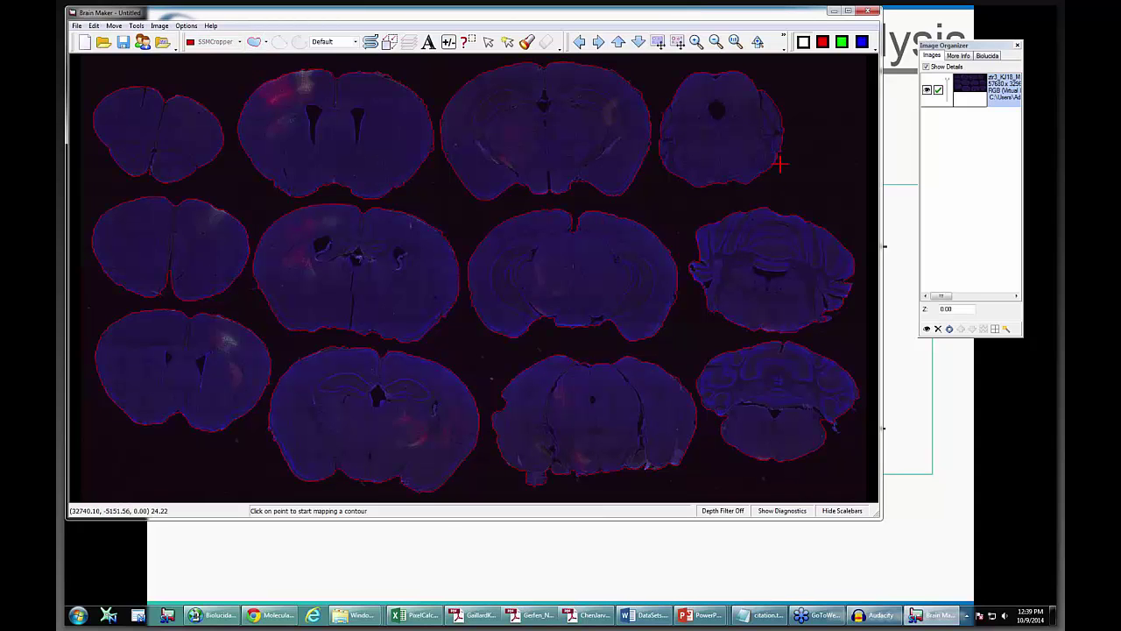
- Close Brain Maker without saving the data file, and connect the Biolucida Cloud Viewer to mbf-shuttle01 Admin
click(872, 13)
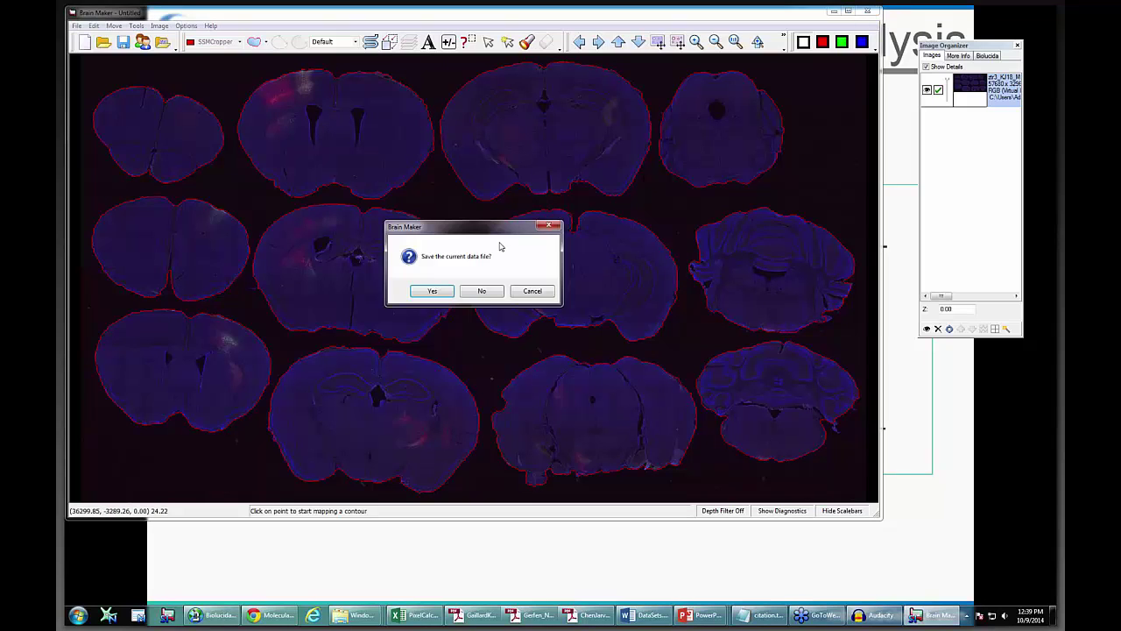
click(484, 291)
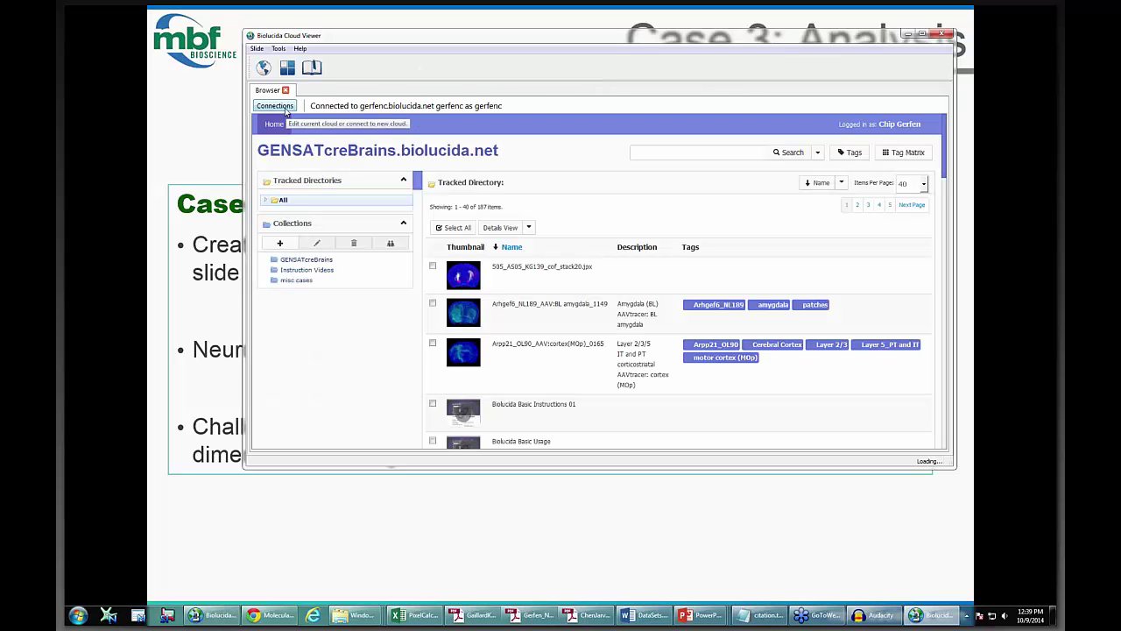
click(275, 106)
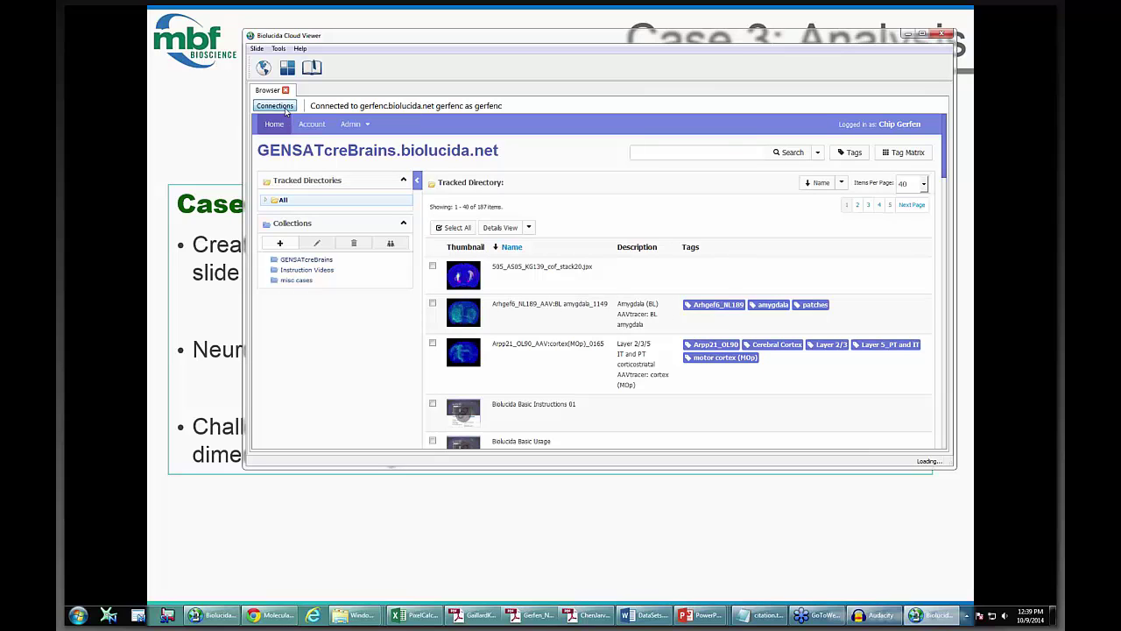
scroll(518, 272, down, 3)
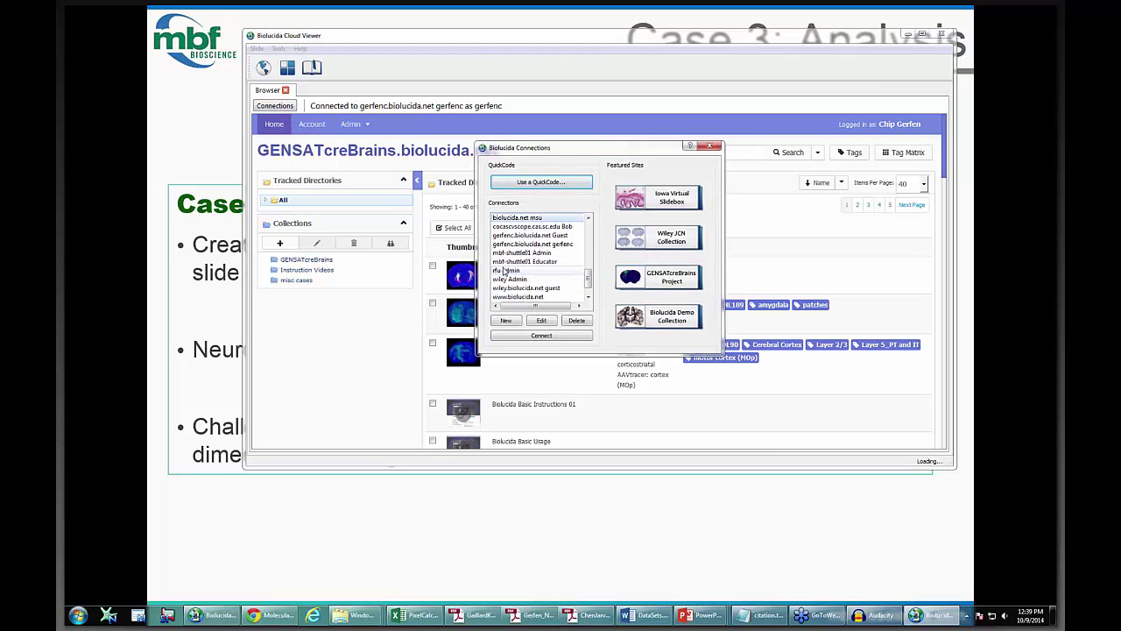
scroll(503, 272, up, 1)
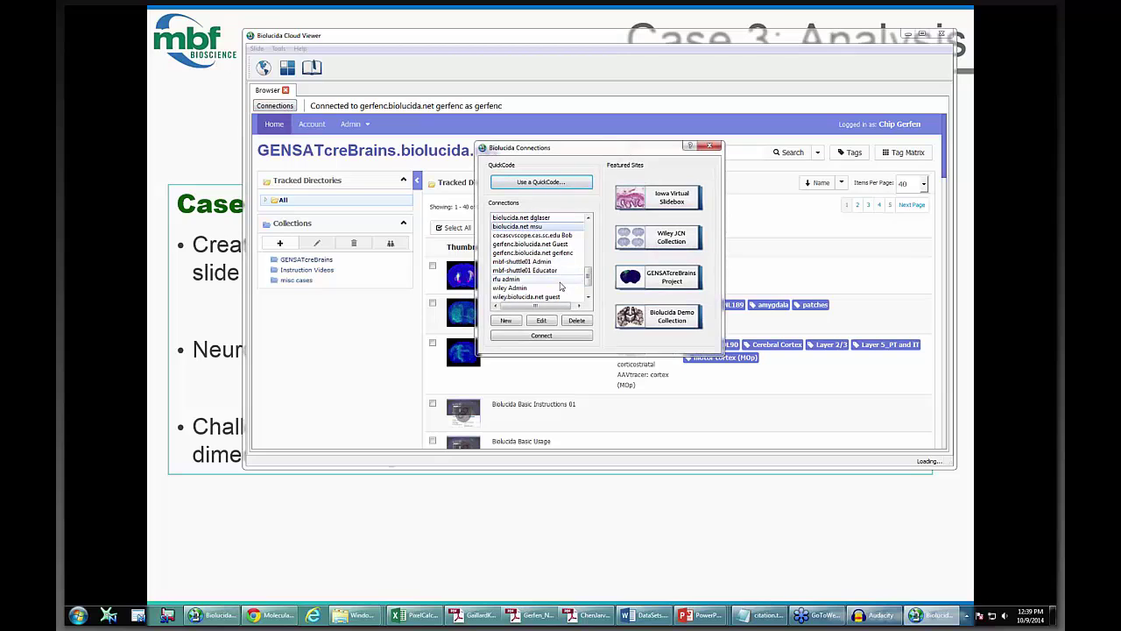
scroll(528, 253, down, 1)
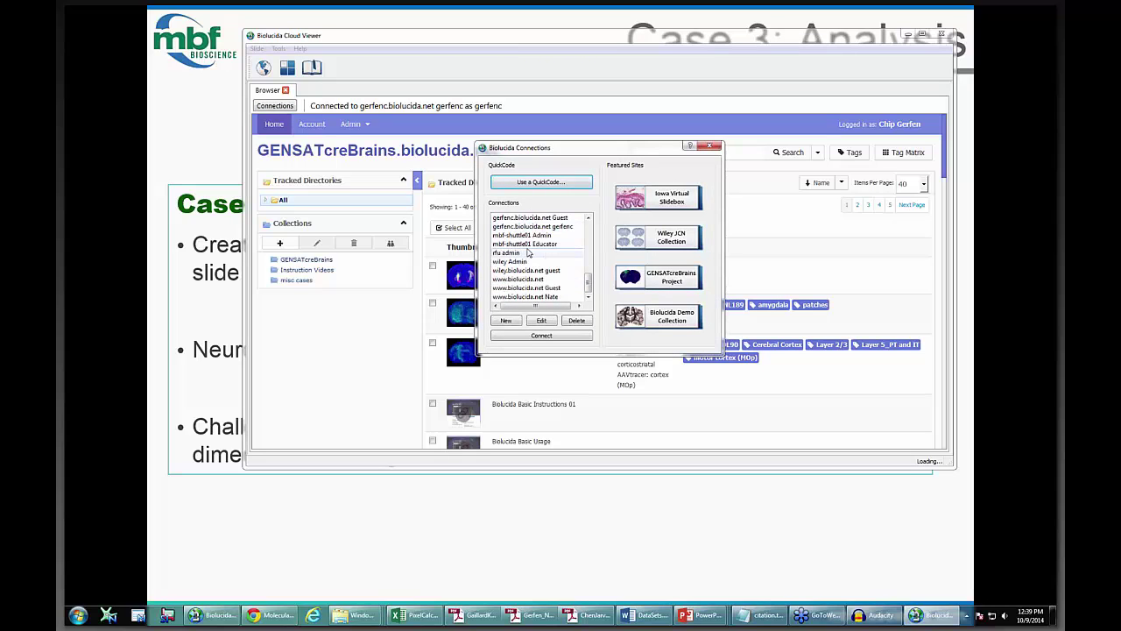
double_click(527, 237)
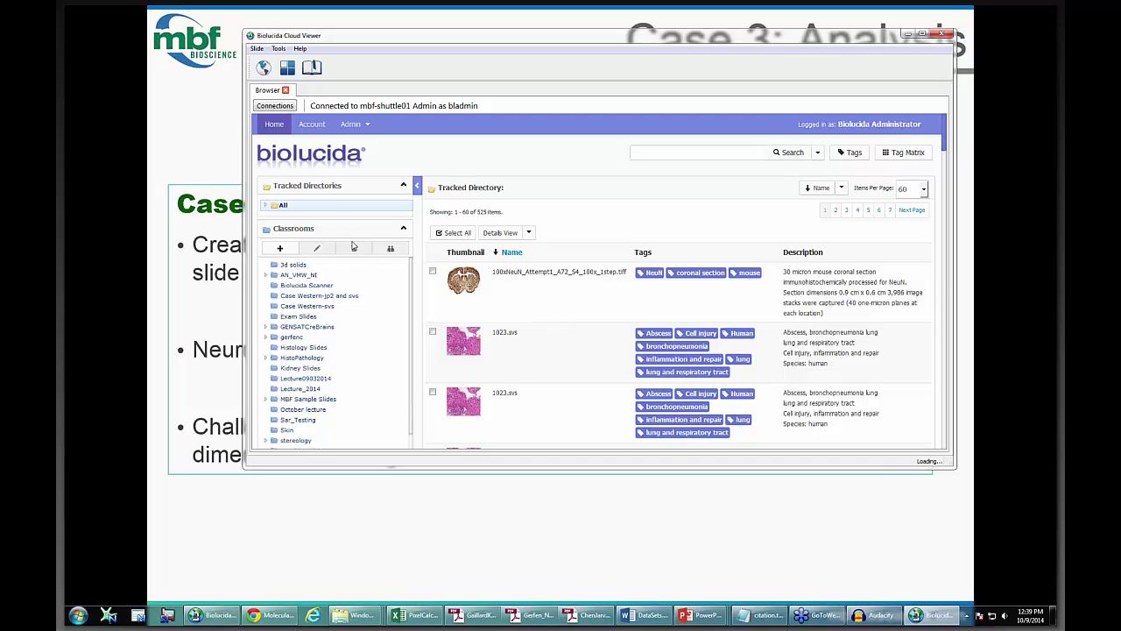
- Open bltr_108_KL100_2233_stack.jpx from the 3d solids classroom in 3D and rotate the volume to examine the green-labelled projection
click(294, 266)
mouse_move(473, 321)
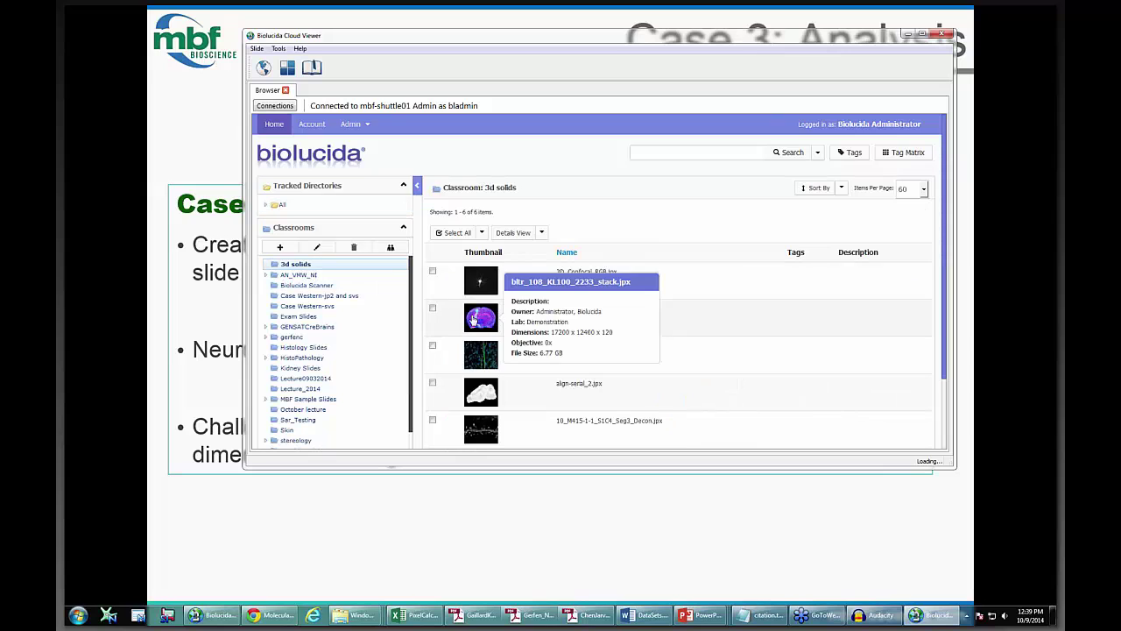
click(473, 320)
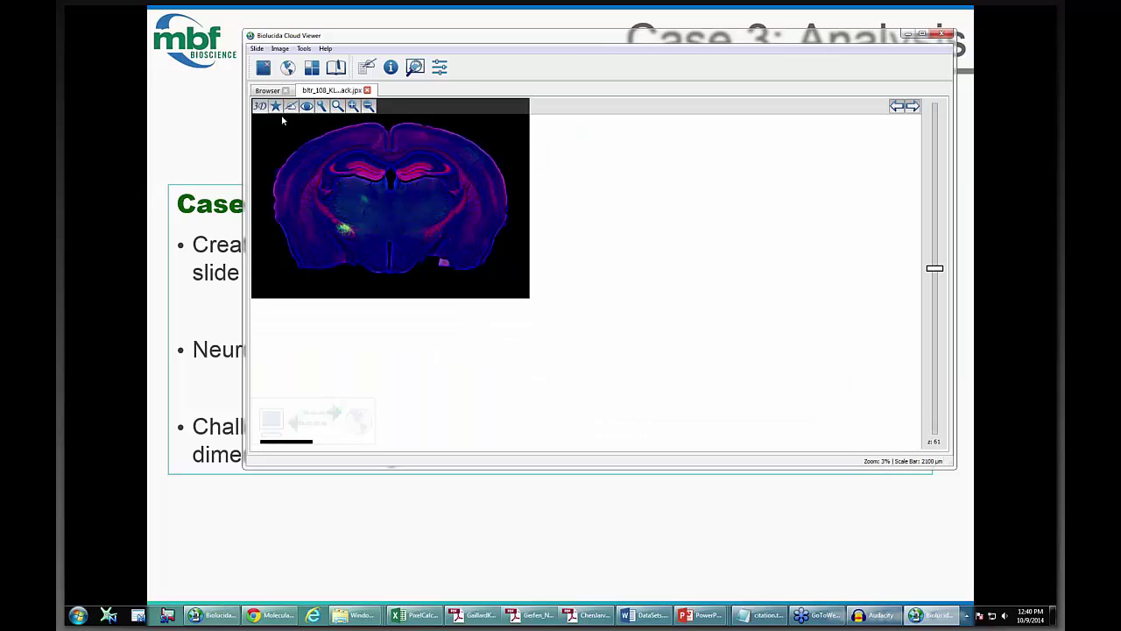
click(260, 107)
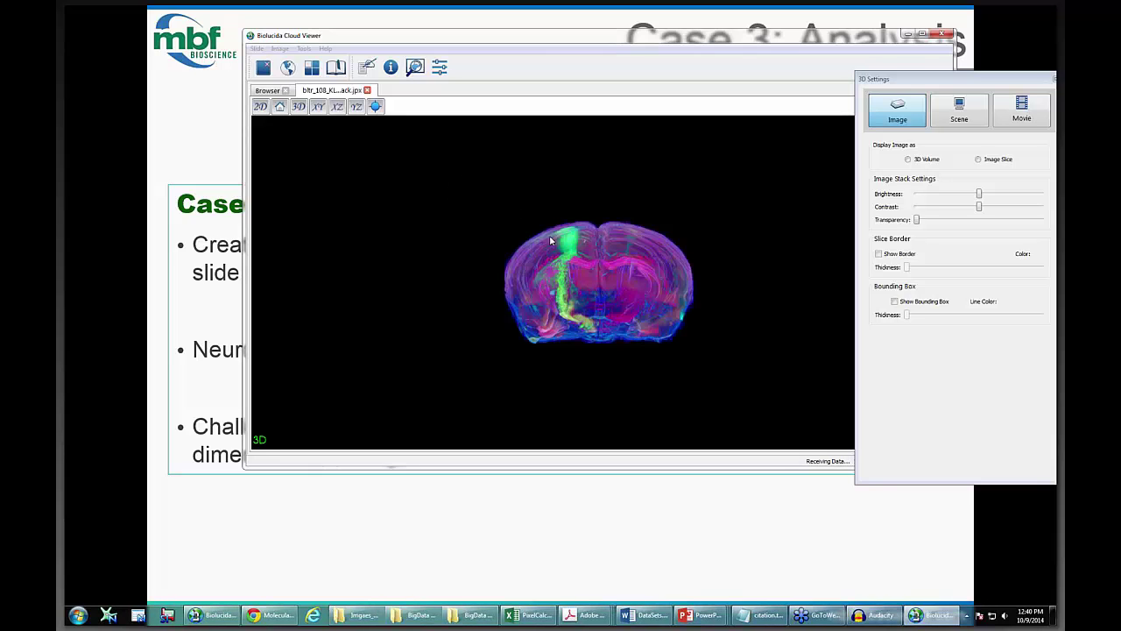
drag(624, 276, 558, 272)
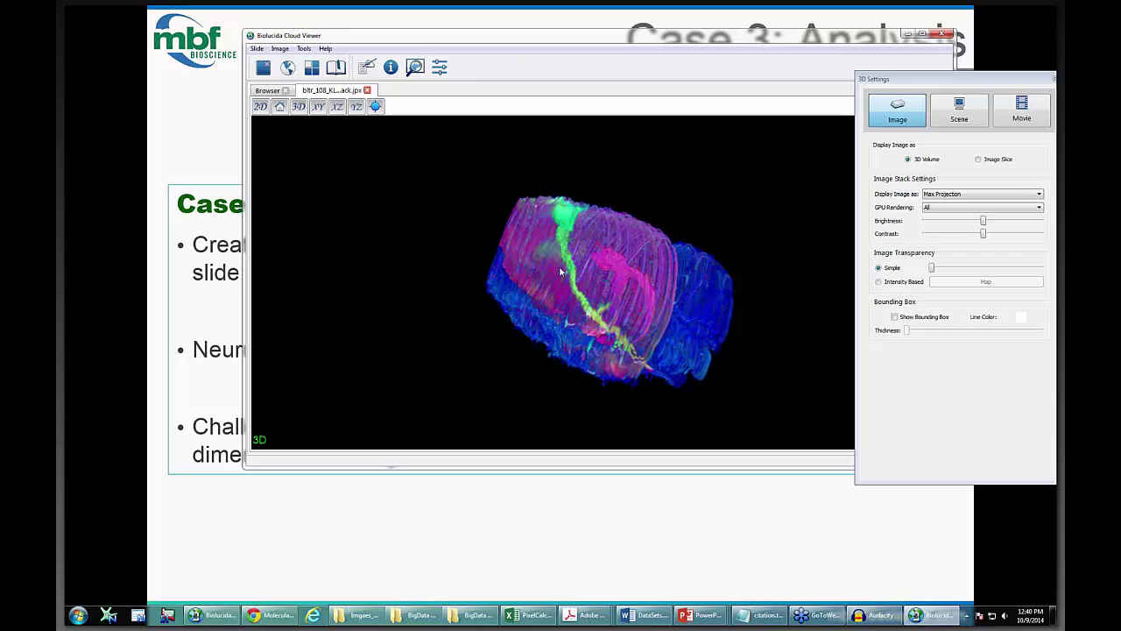
drag(538, 290, 538, 321)
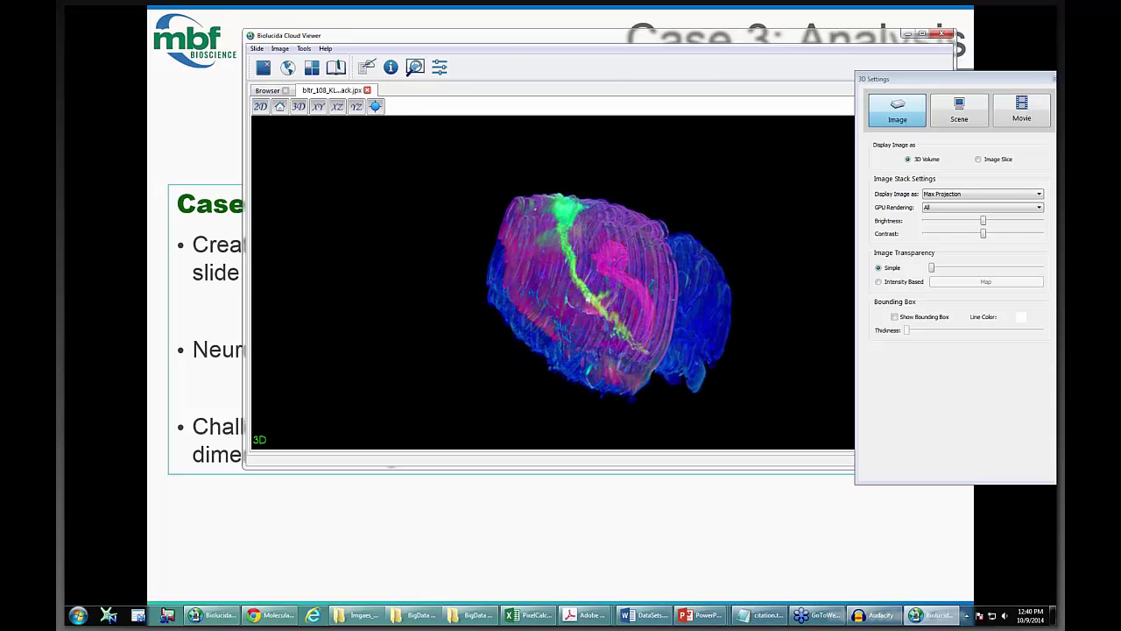
click(941, 33)
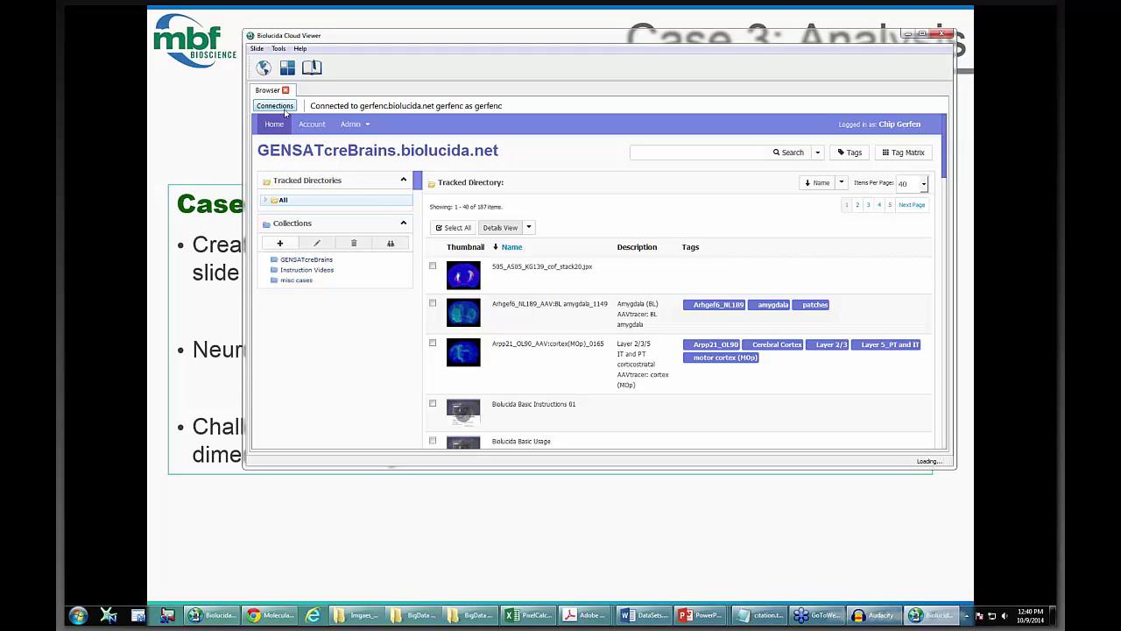
click(287, 112)
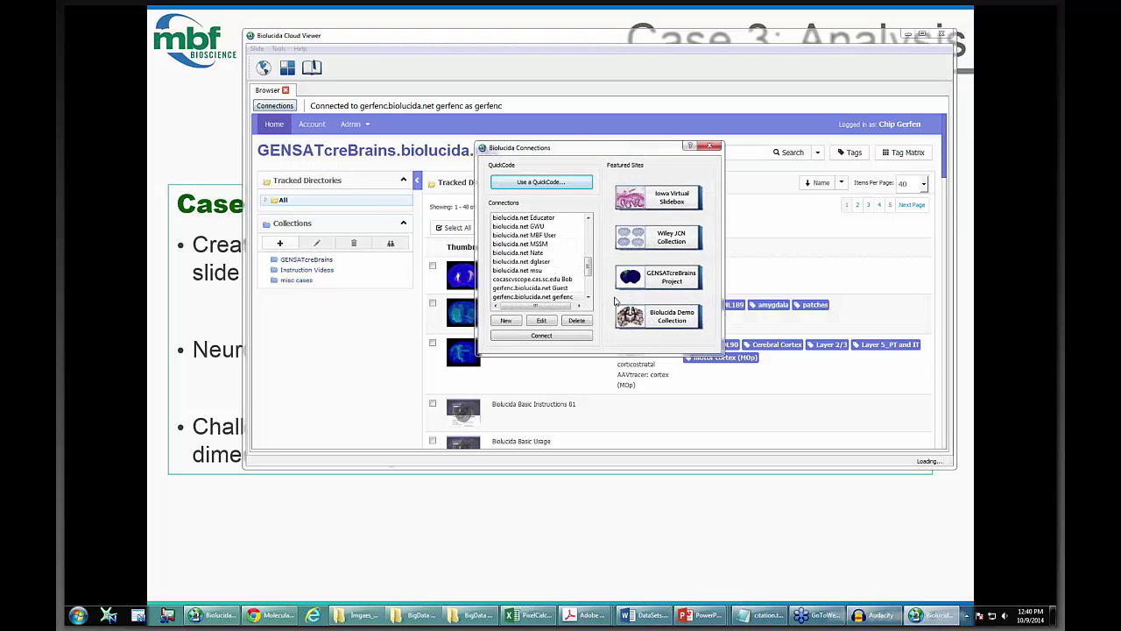
drag(589, 291, 566, 283)
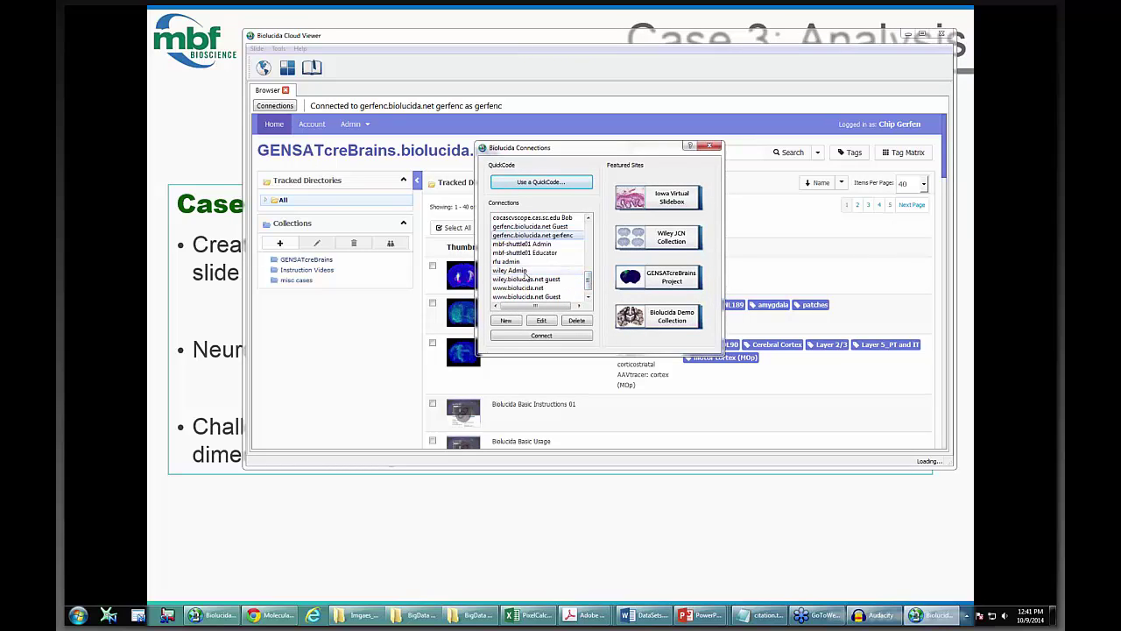
double_click(521, 270)
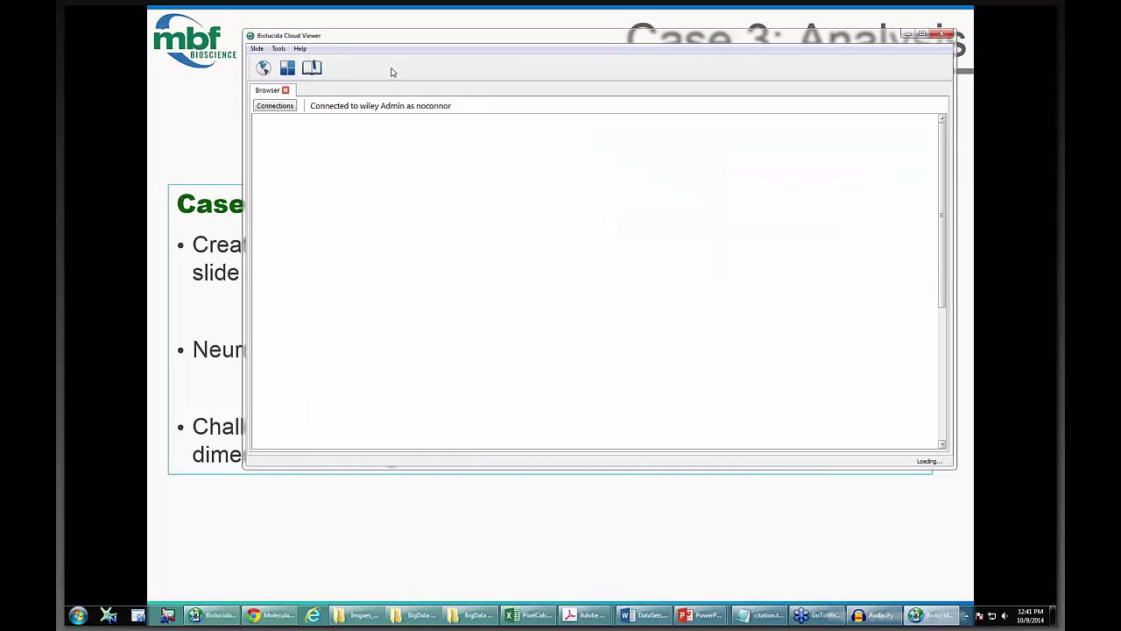
- Connect the Biolucida Cloud Viewer to mbf-shuttle01 Admin instead of the wiley Admin site
click(274, 105)
scroll(514, 241, down, 3)
double_click(510, 235)
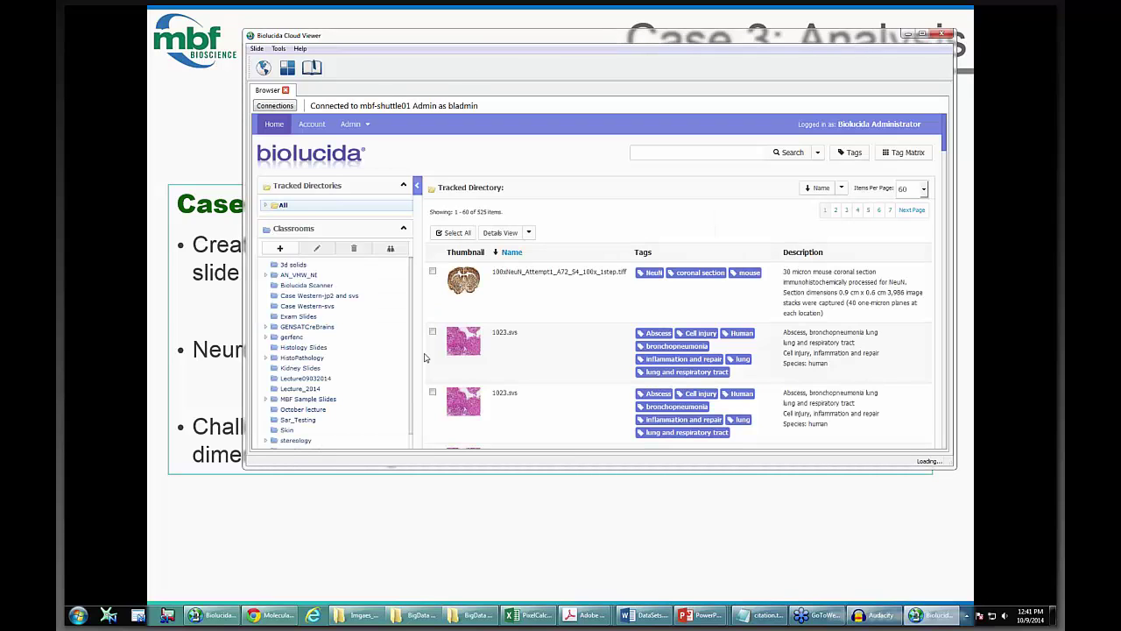
- Open align-serialWB.jpx from the 3d solids classroom and display it in 3D
click(286, 266)
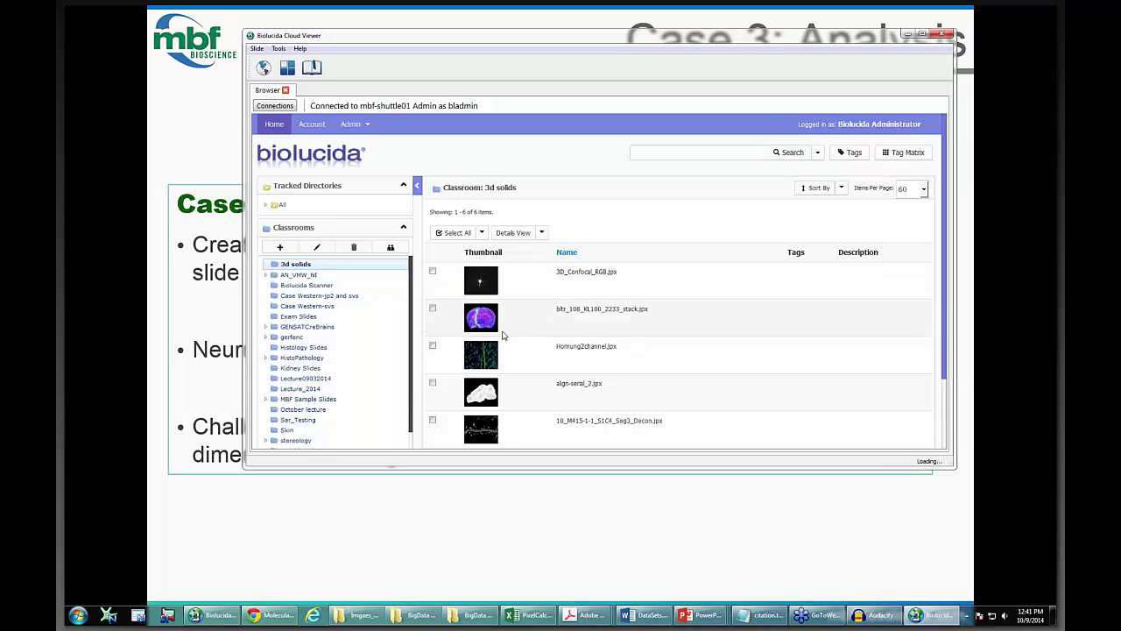
scroll(500, 403, down, 1)
double_click(489, 385)
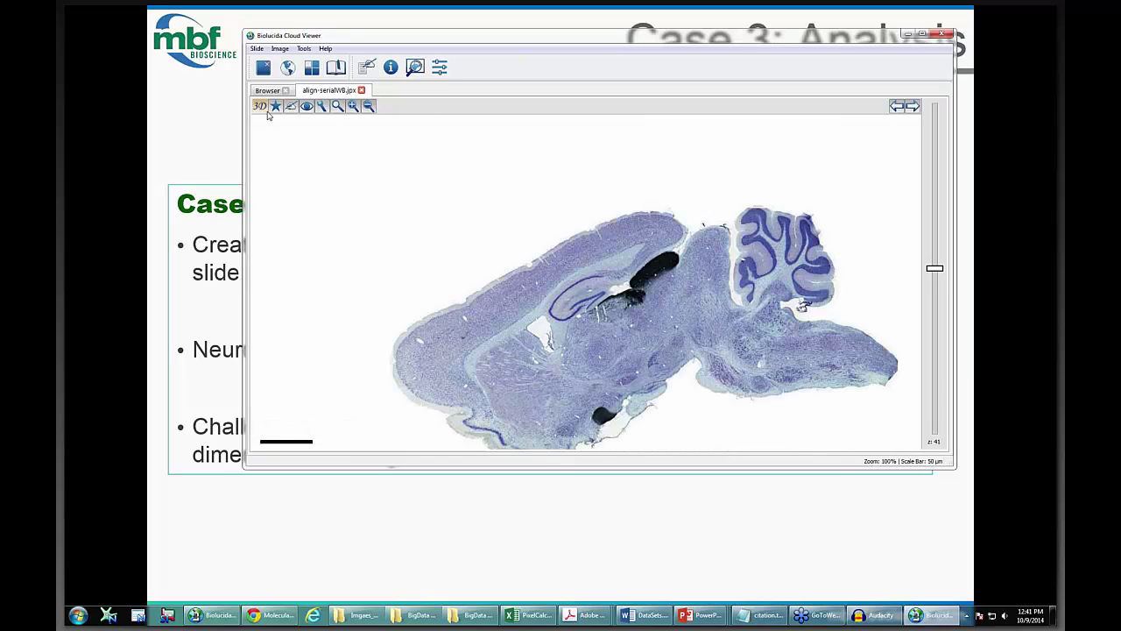
click(260, 106)
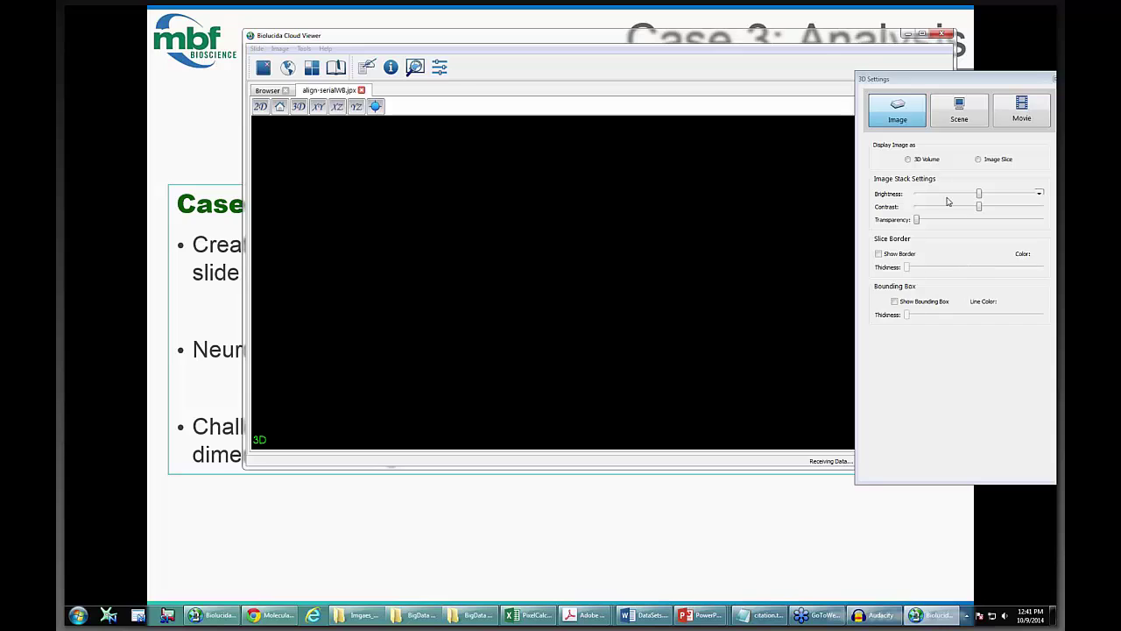
- Display the brain volume as a Min Projection, examine it enlarged from another side, and close the viewer
click(1038, 194)
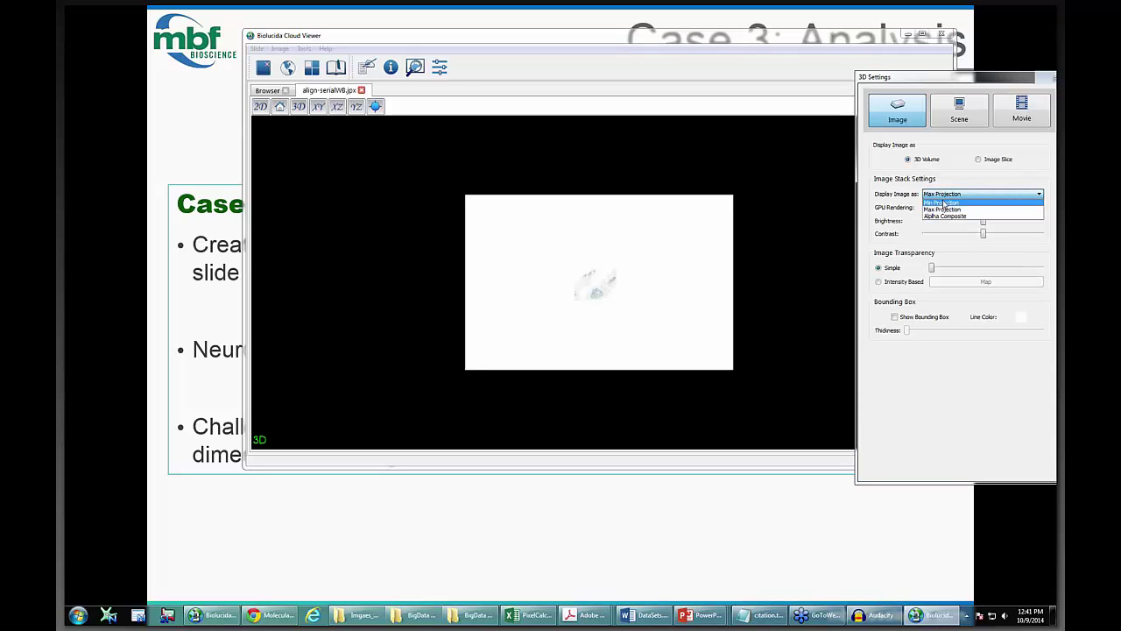
click(943, 203)
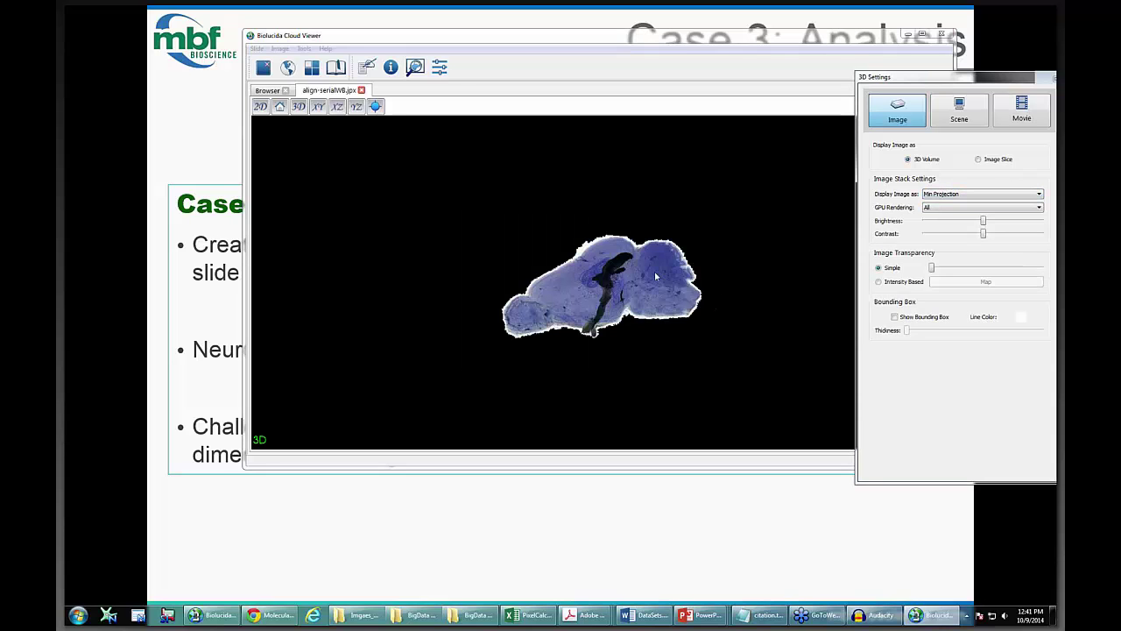
scroll(578, 292, up, 1)
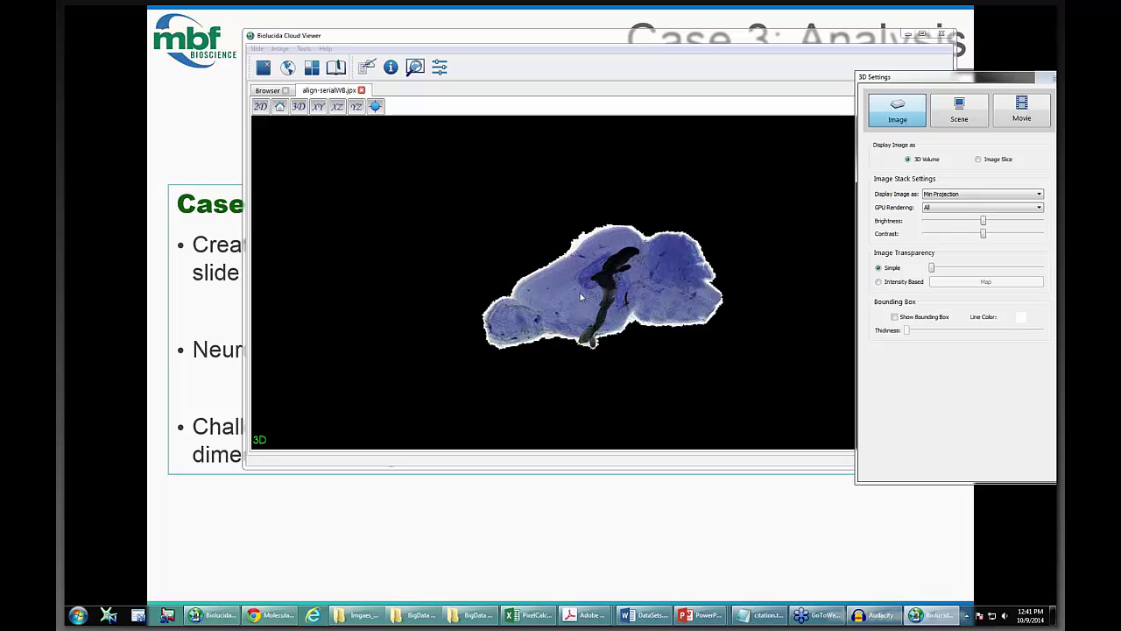
scroll(580, 292, up, 1)
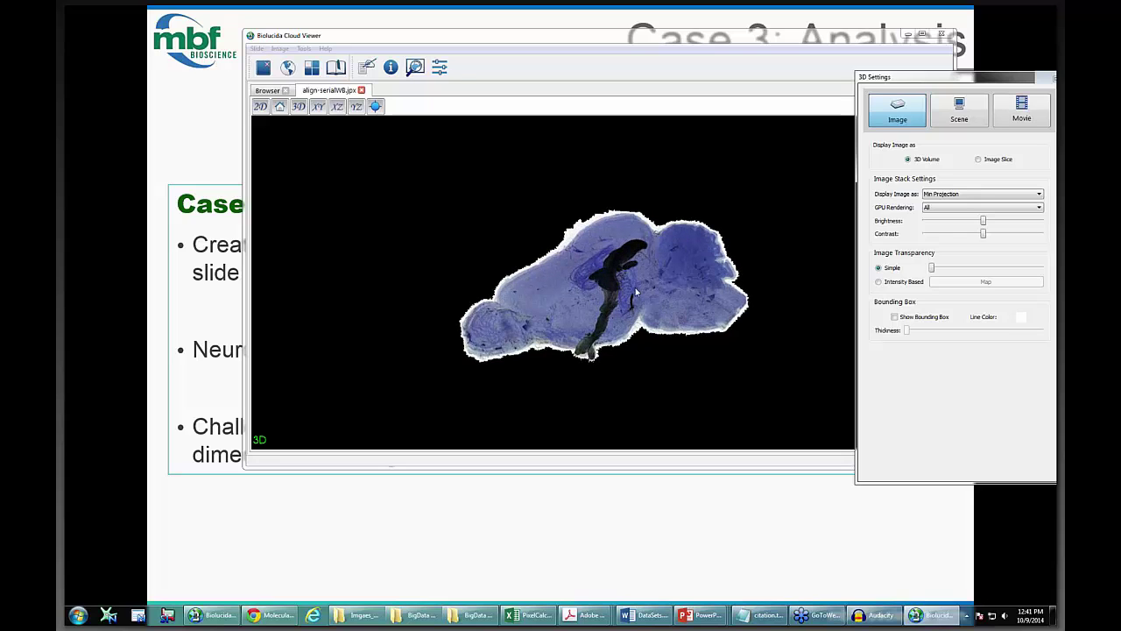
drag(679, 299, 461, 299)
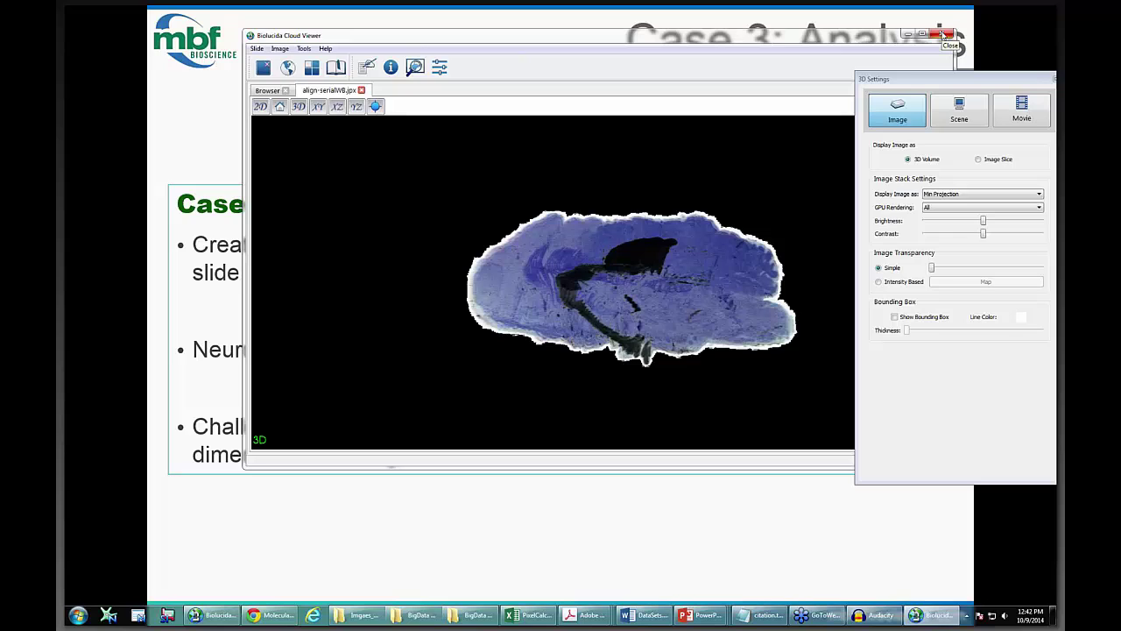
click(943, 34)
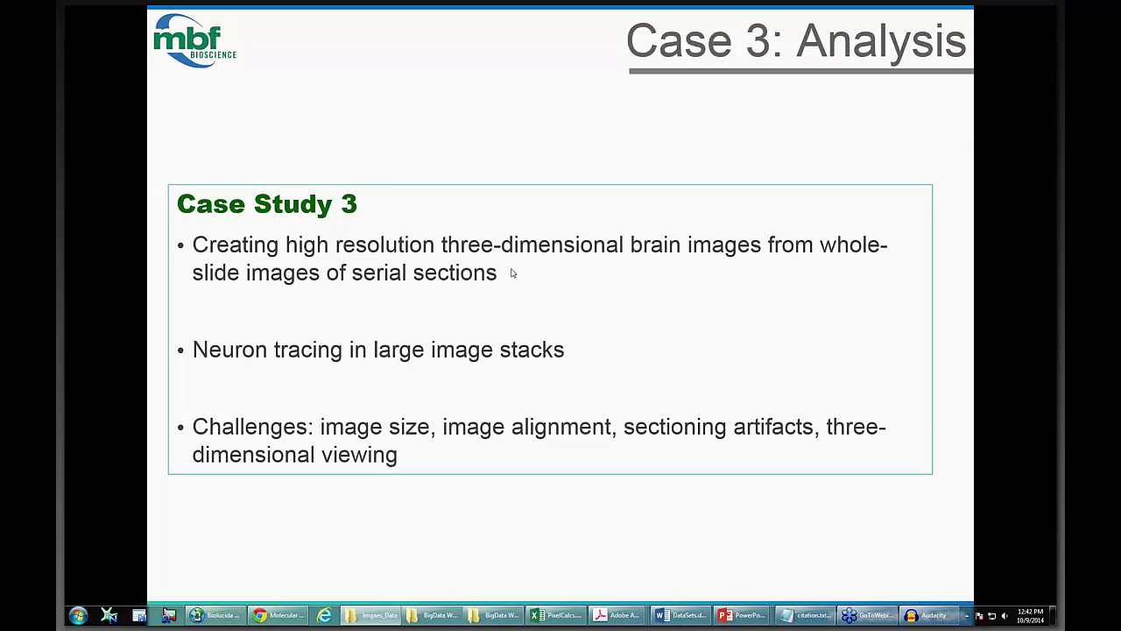
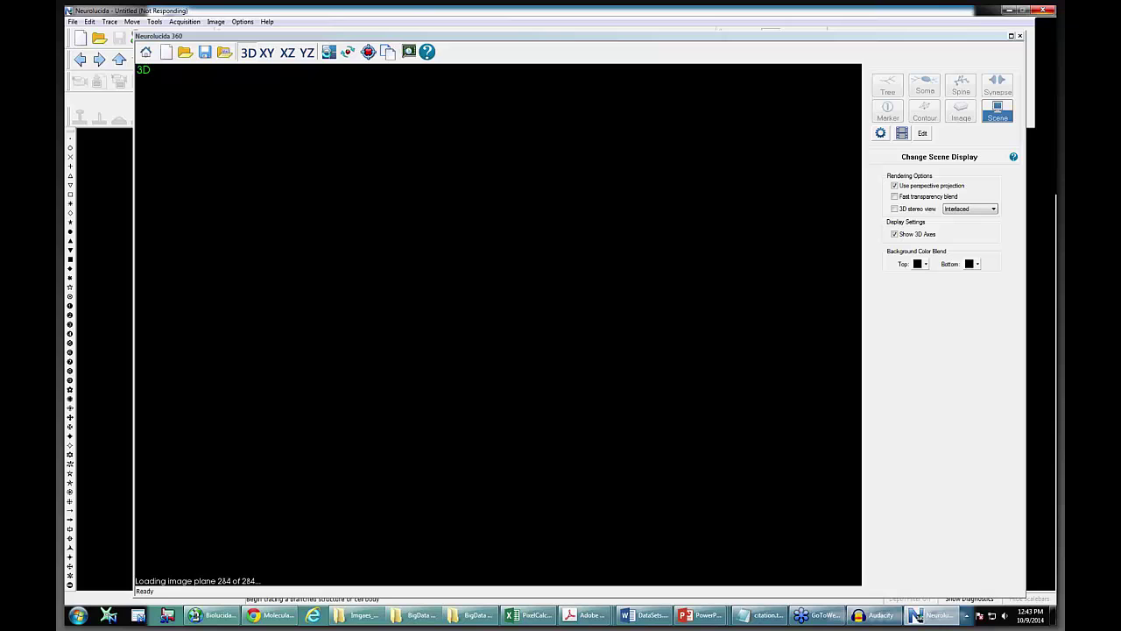
- Show the Neurolucida 360 image stack in the four-view layout, enlarge the XZ view to fill its pane, and rotate the 3D volume
click(328, 52)
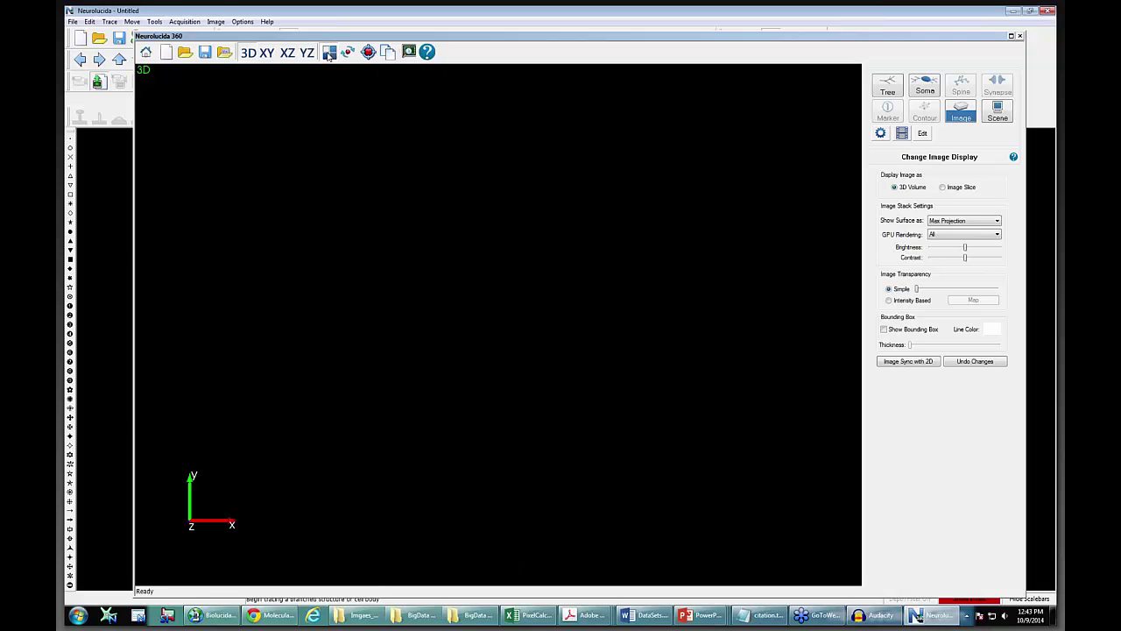
scroll(238, 329, up, 3)
scroll(240, 310, up, 6)
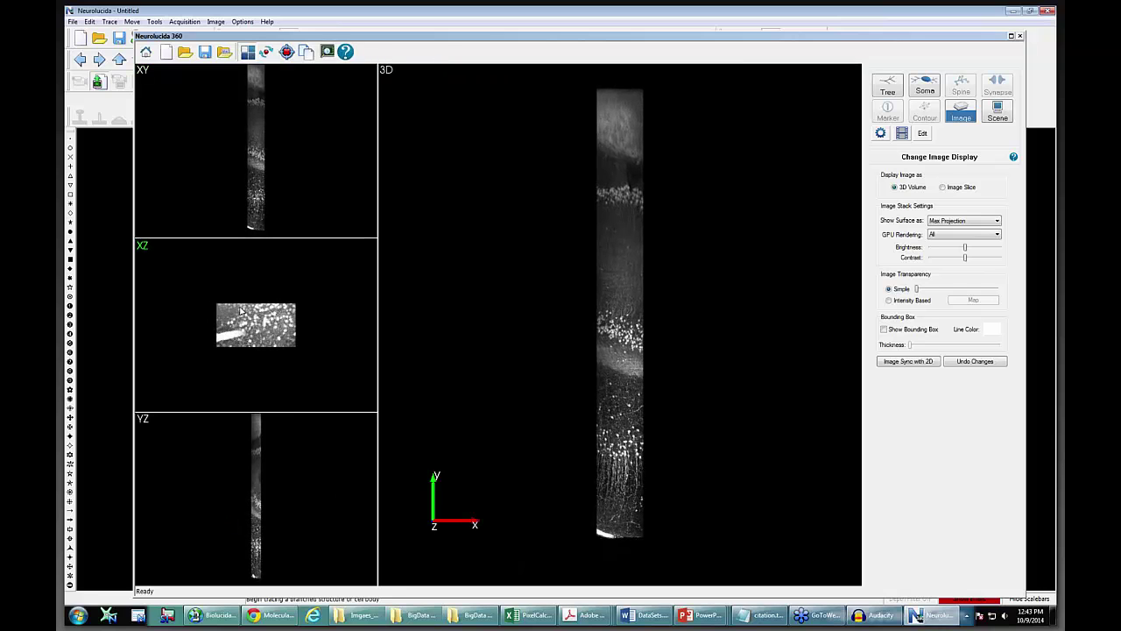
scroll(248, 310, up, 4)
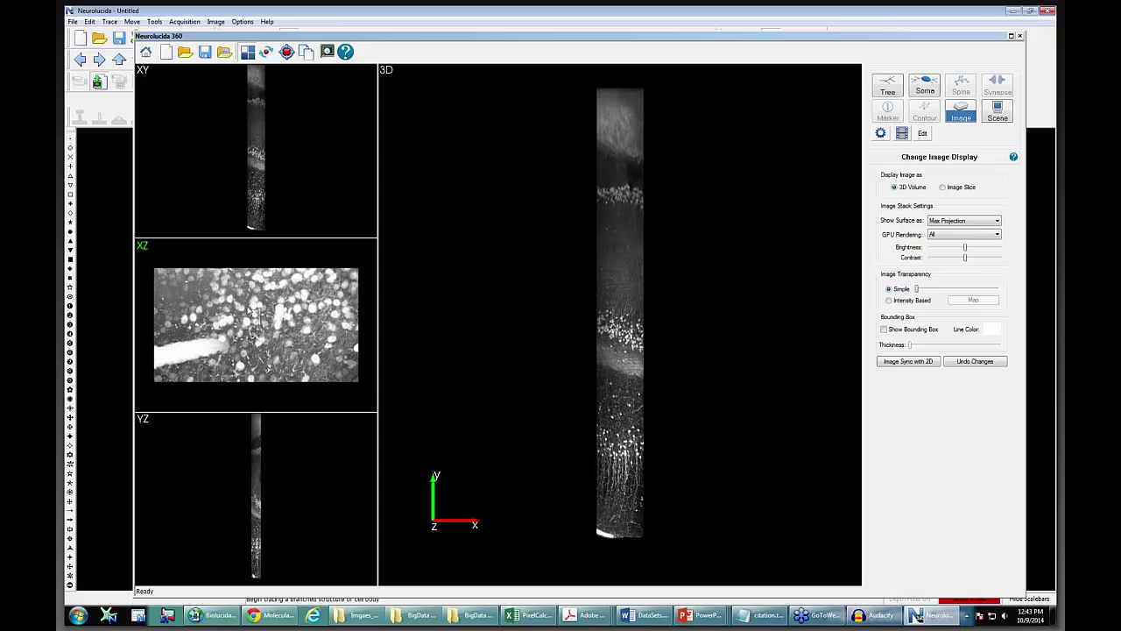
drag(617, 392, 632, 411)
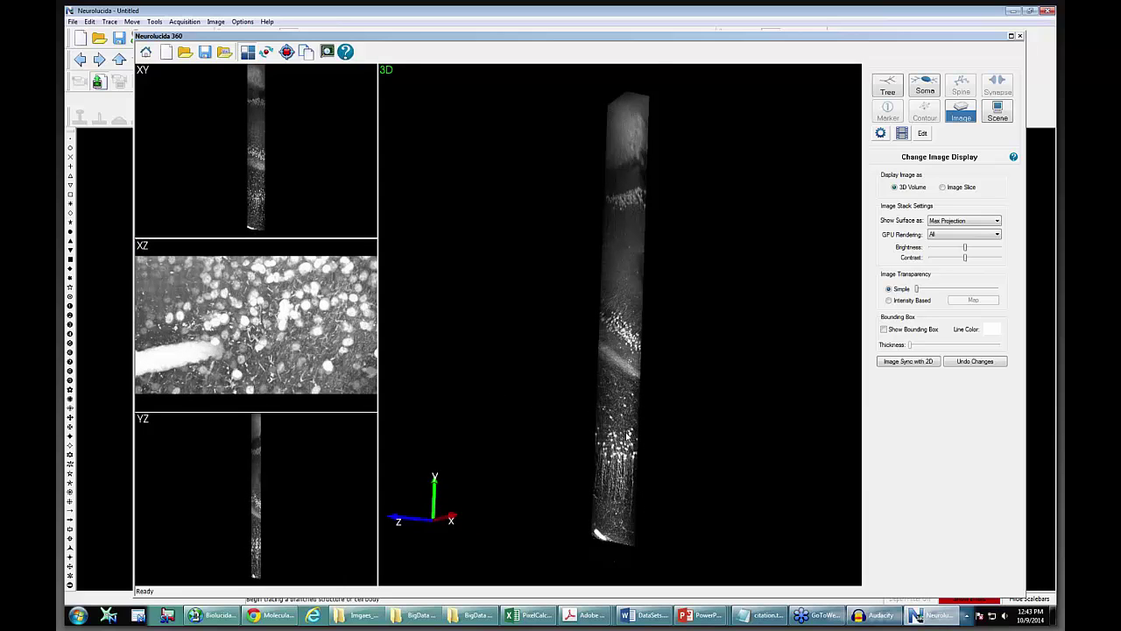
- Detect three somas in the dense cell layer of the 3D volume, raising the largest cross section to 34 µm
scroll(627, 433, up, 8)
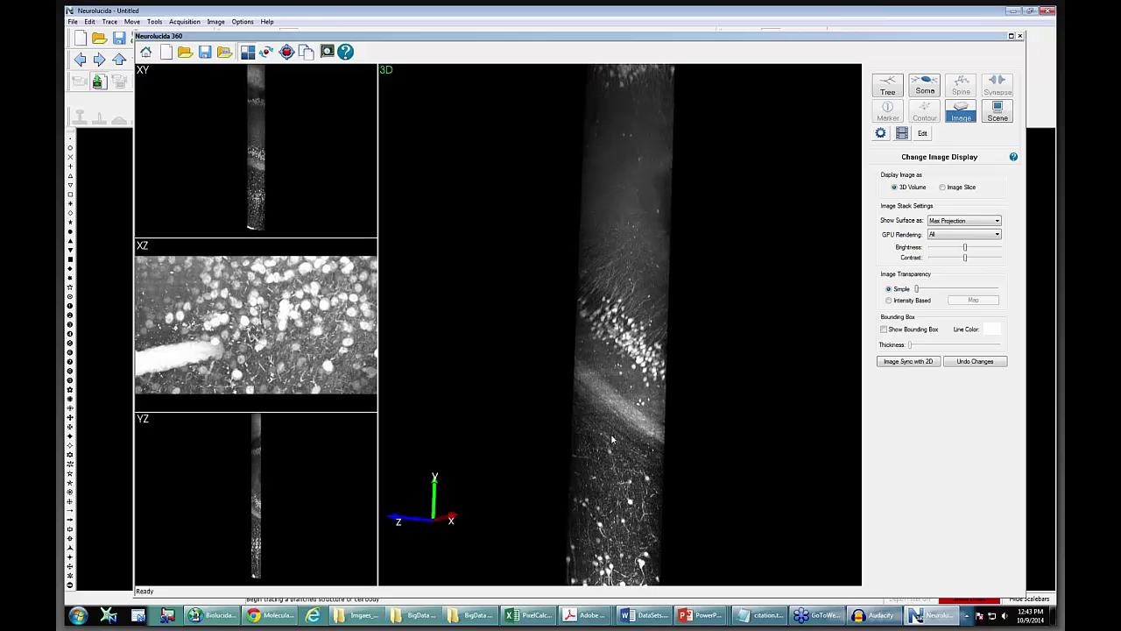
drag(611, 438, 616, 204)
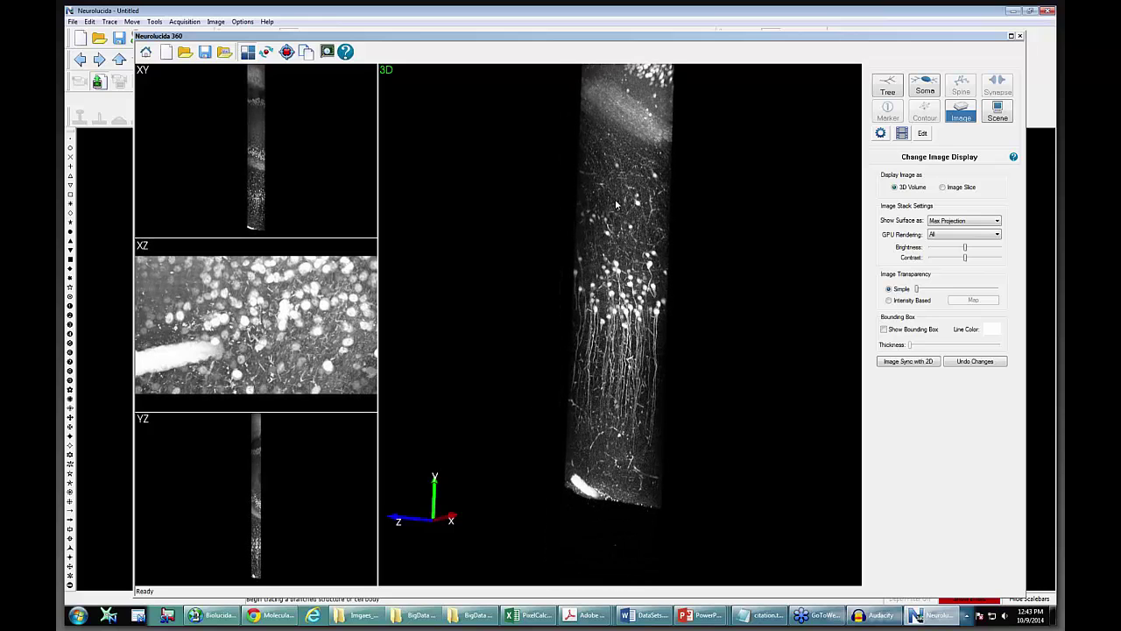
scroll(598, 298, up, 6)
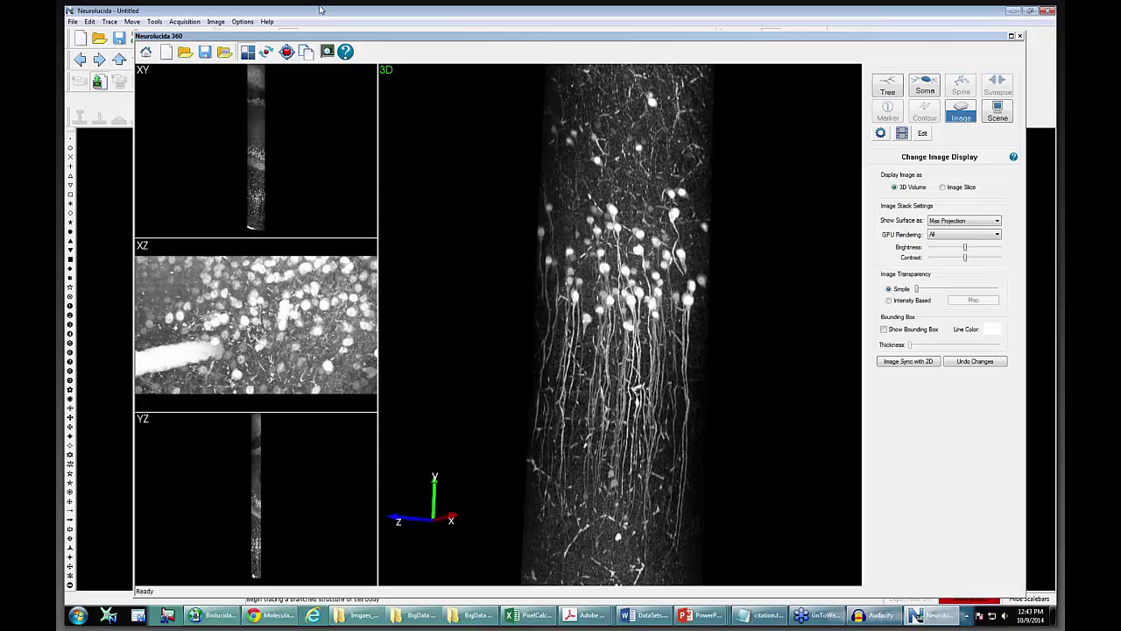
click(287, 51)
drag(624, 311, 535, 359)
click(925, 88)
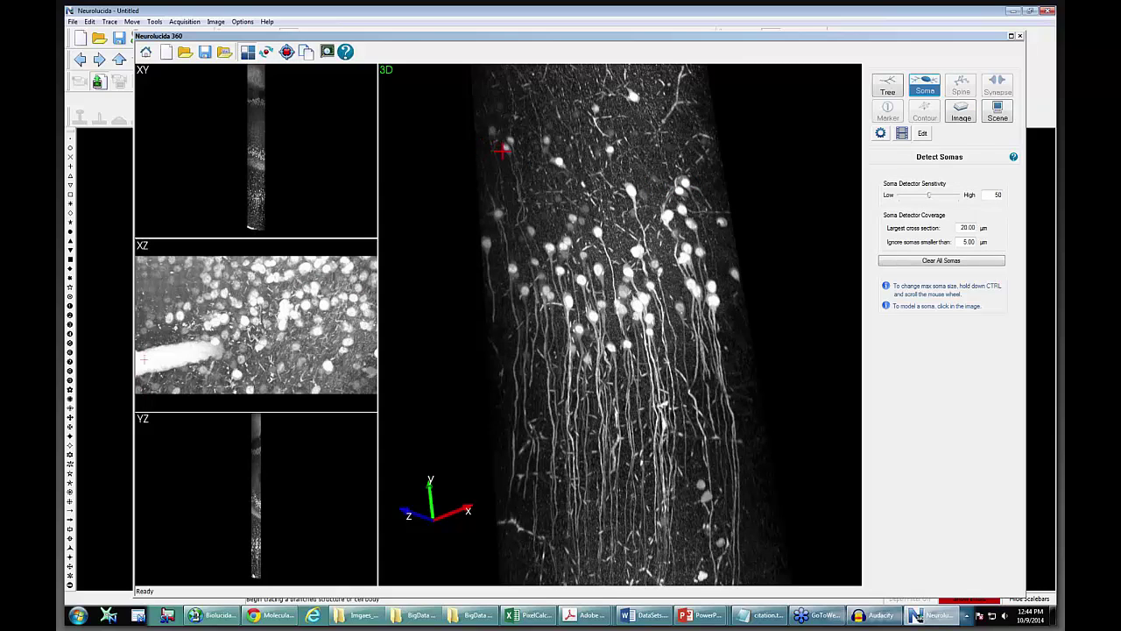
click(630, 190)
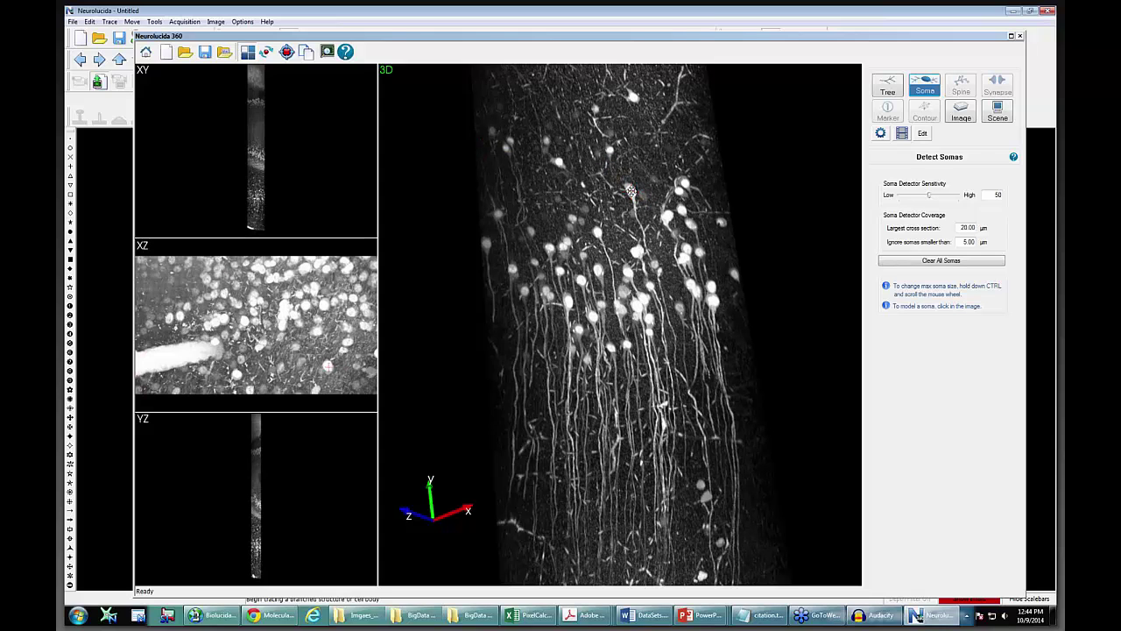
click(599, 227)
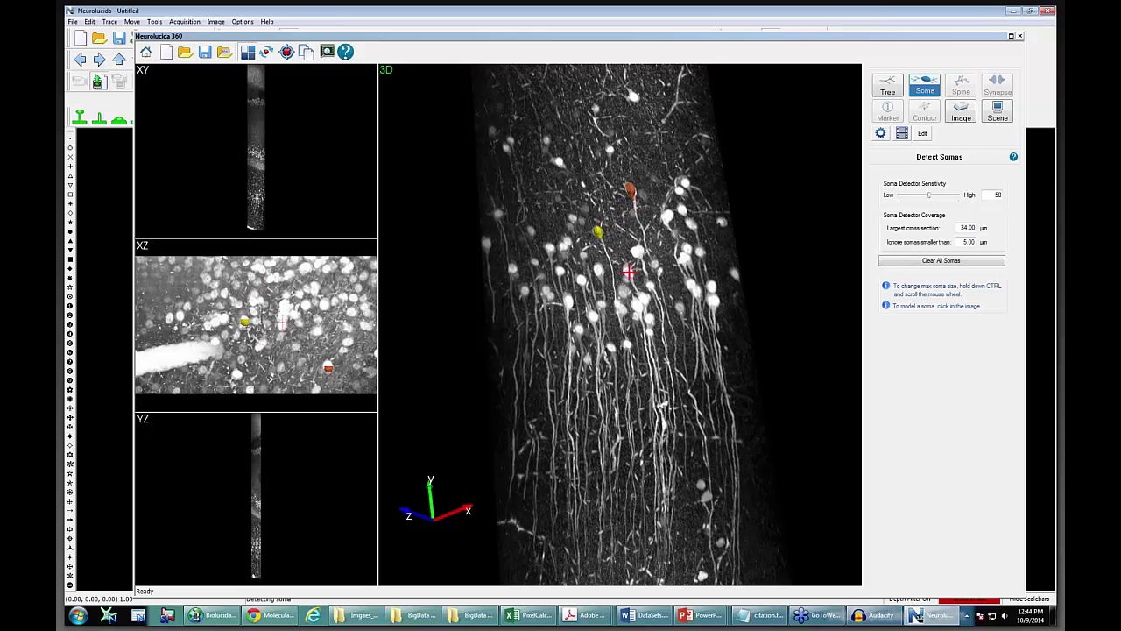
click(629, 273)
- Set tree tracing to the Interactive method using the Rayburst Crawl algorithm
click(888, 92)
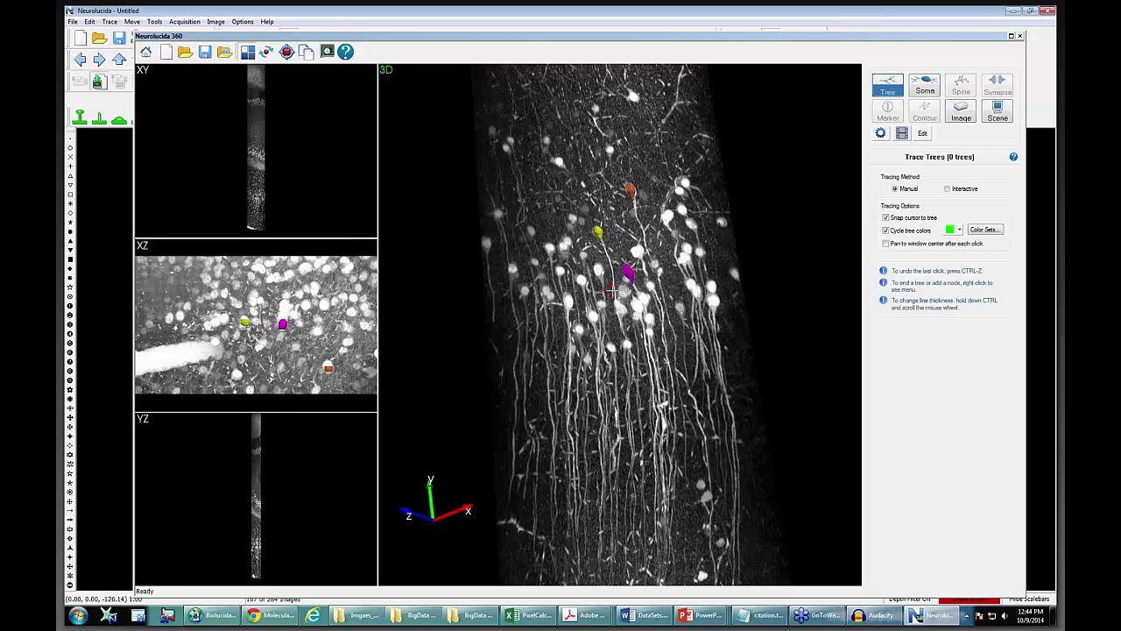
scroll(611, 290, up, 4)
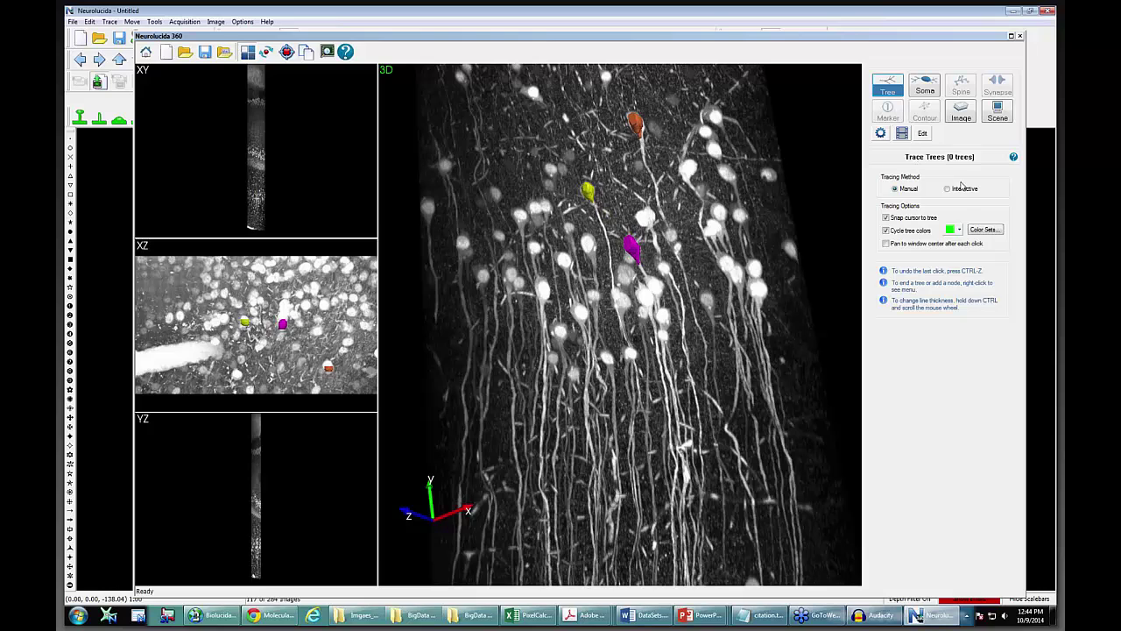
click(948, 189)
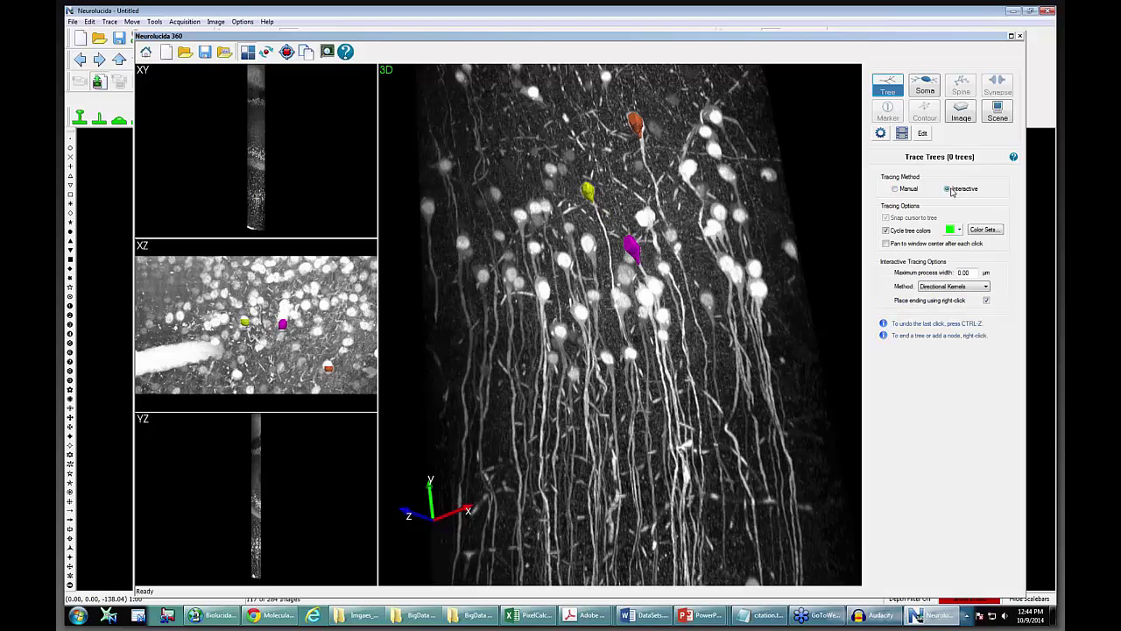
click(957, 289)
click(950, 304)
- Try to trace the process leaving the yellow soma, then undo the trace
scroll(616, 253, up, 10)
scroll(641, 140, down, 10)
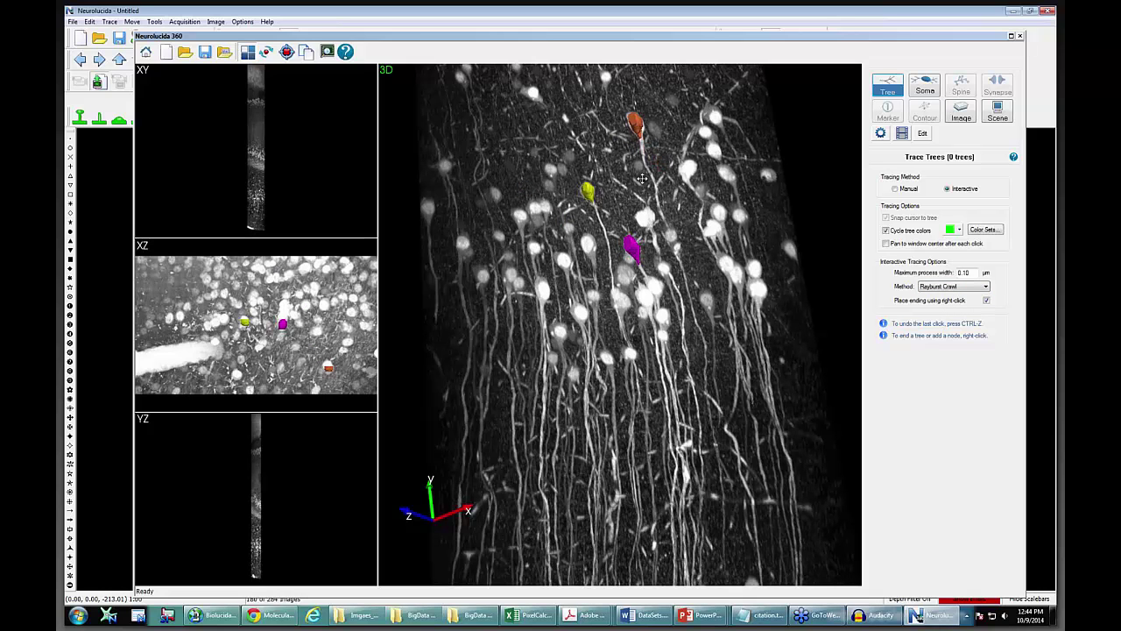
drag(641, 140, 655, 175)
scroll(655, 175, down, 10)
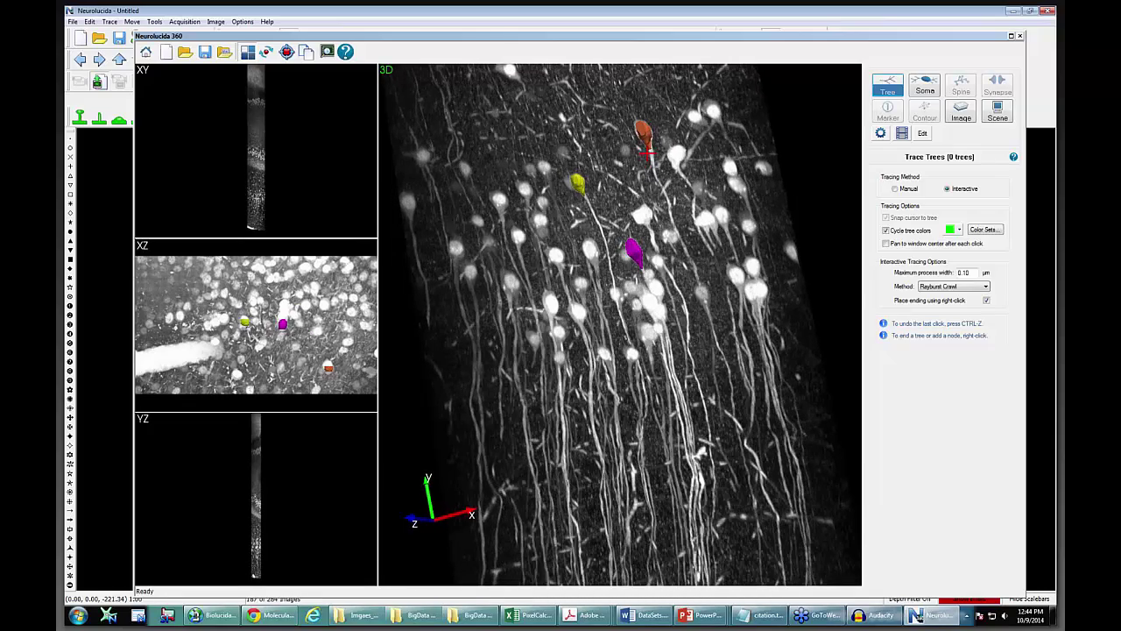
scroll(648, 151, up, 10)
scroll(652, 153, down, 3)
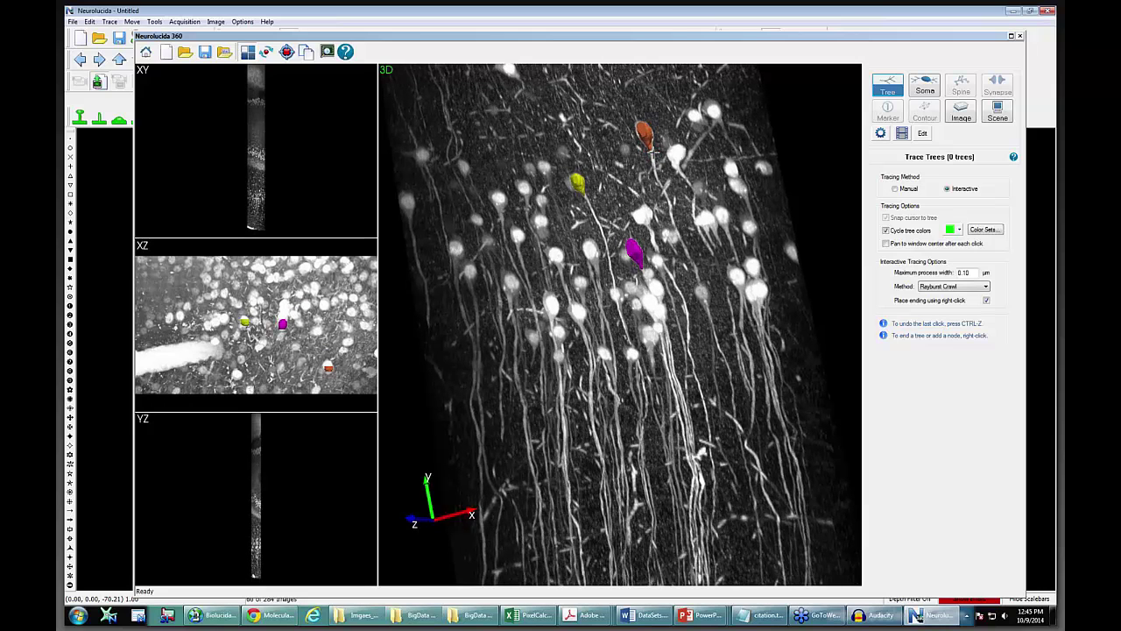
scroll(648, 161, up, 6)
scroll(569, 203, down, 13)
scroll(605, 201, up, 9)
scroll(605, 218, up, 9)
scroll(600, 212, down, 10)
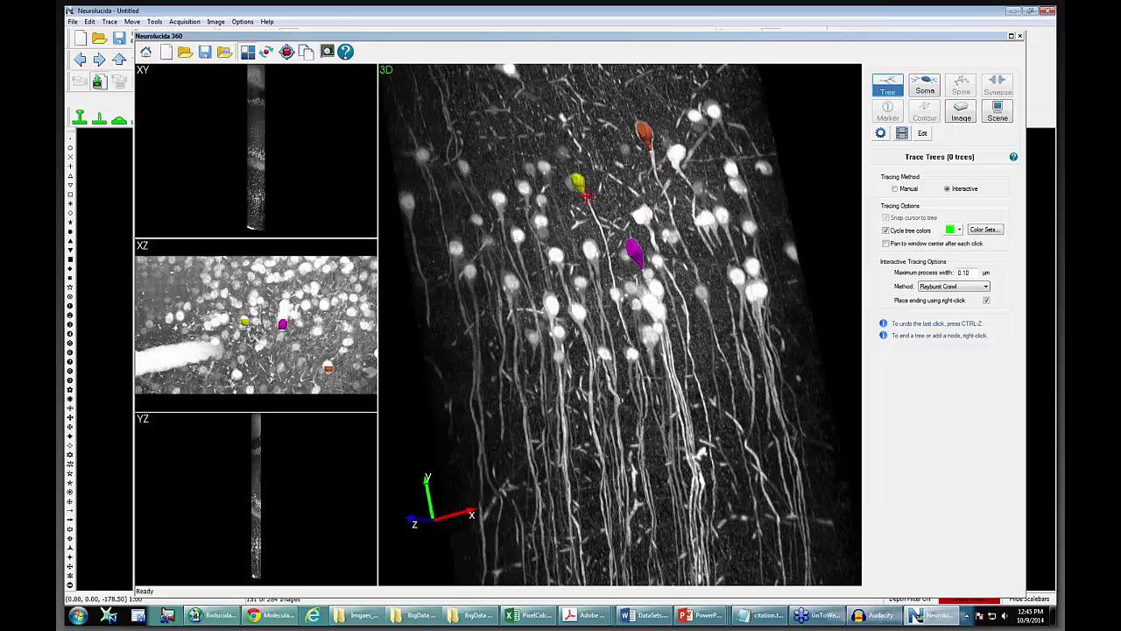
click(586, 194)
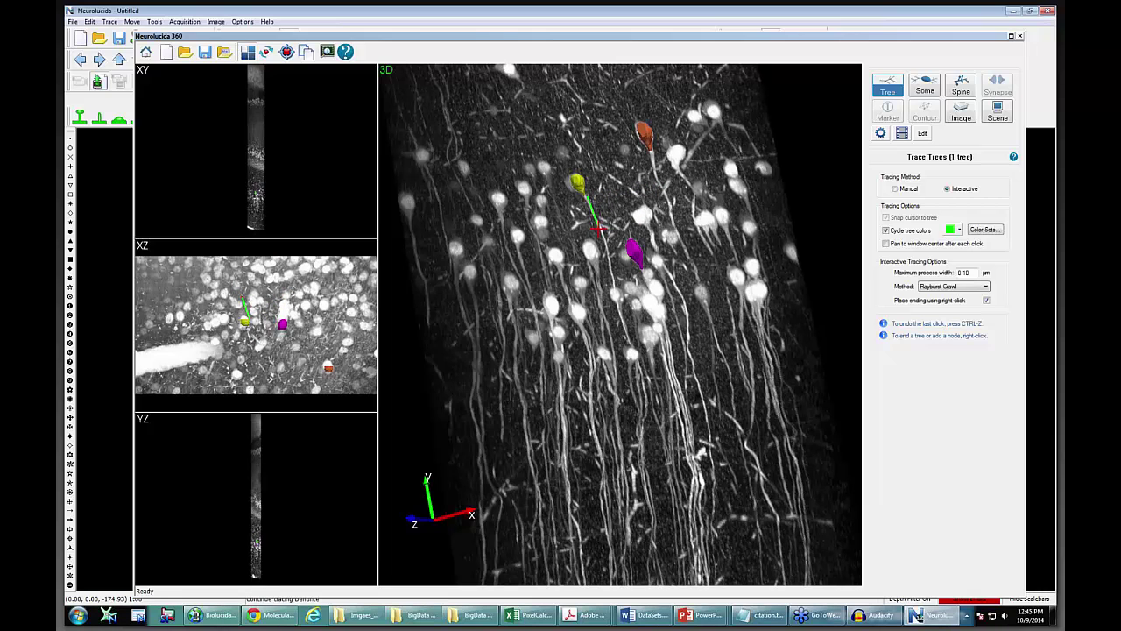
key(ctrl+z)
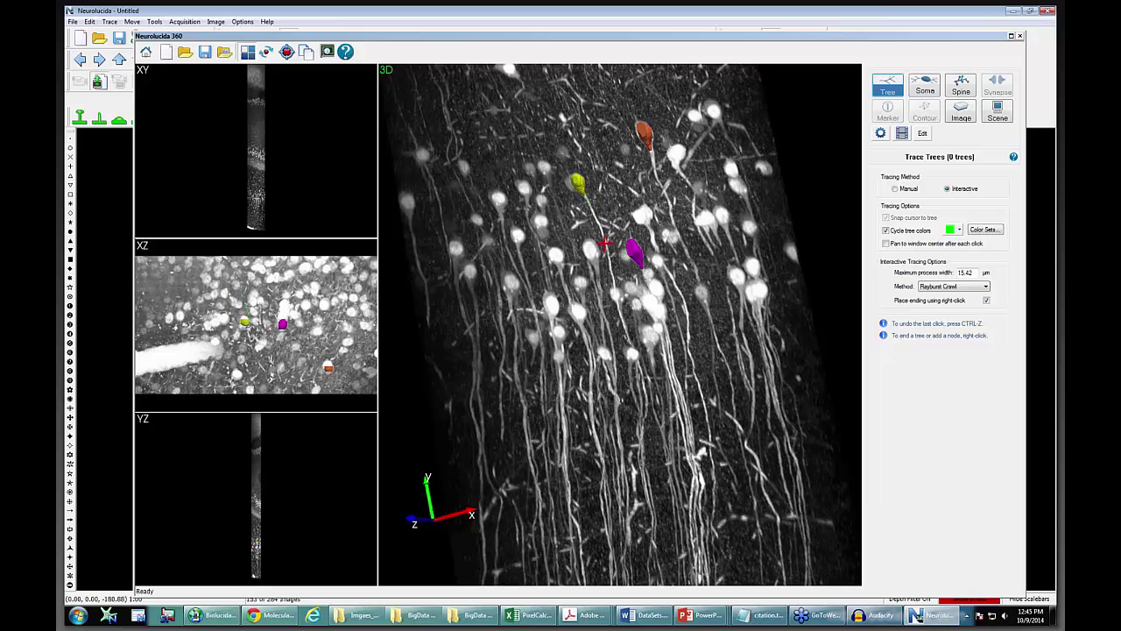
- Trace the process descending from the orange soma and the one from the yellow soma as two separate trees
click(651, 154)
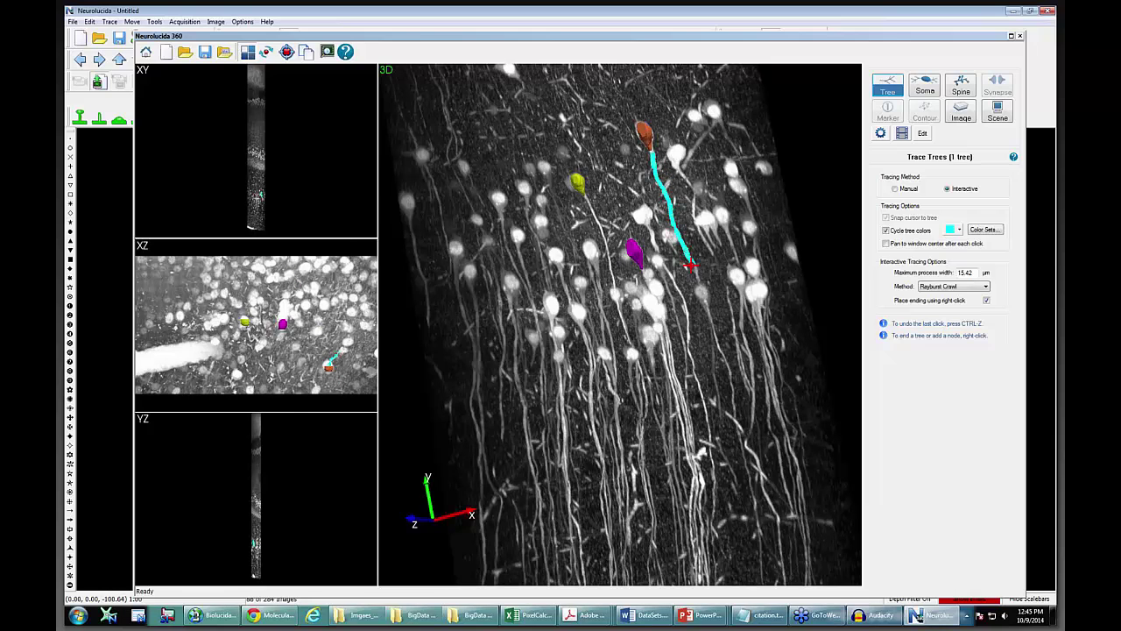
right_click(690, 265)
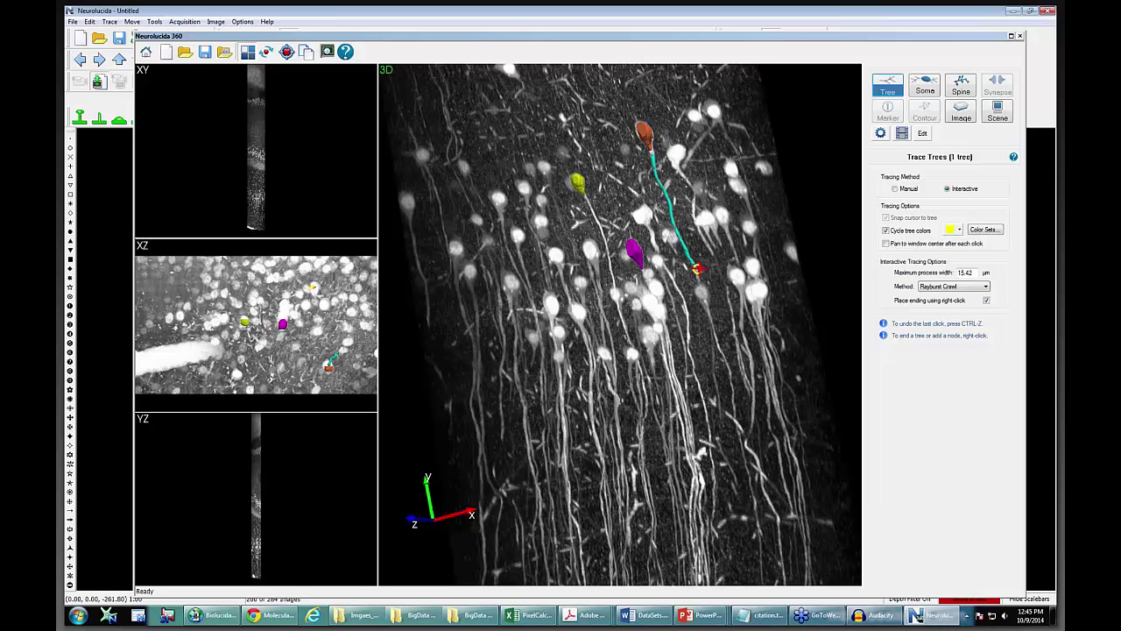
mouse_move(618, 274)
mouse_down()
mouse_move(441, 288)
mouse_move(788, 252)
mouse_move(421, 250)
mouse_move(829, 255)
mouse_move(770, 263)
mouse_up()
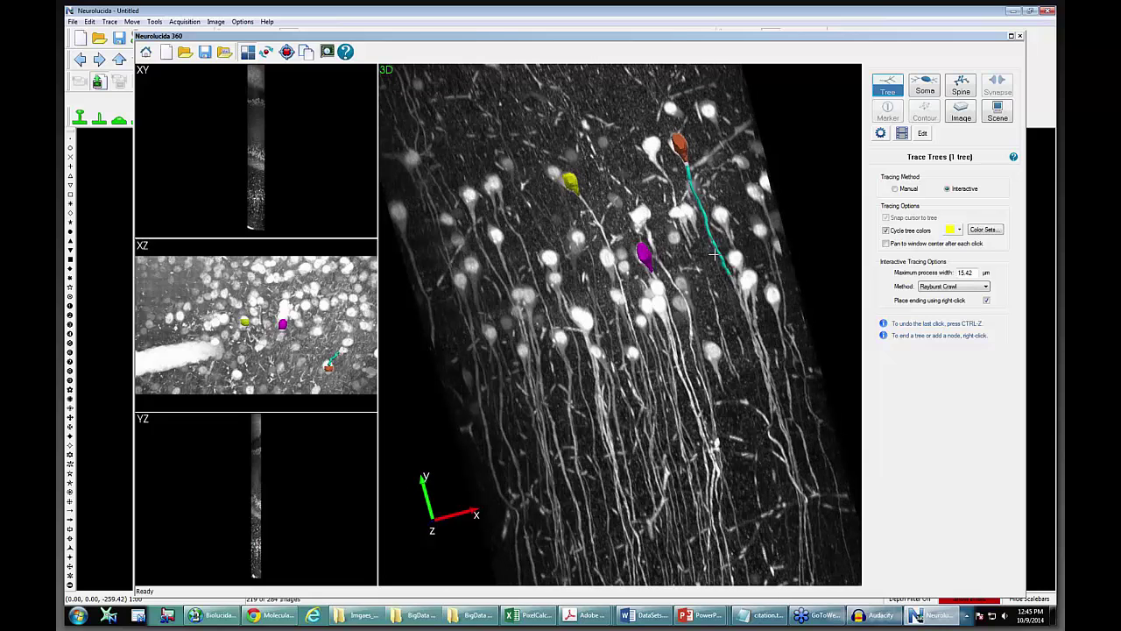
click(579, 195)
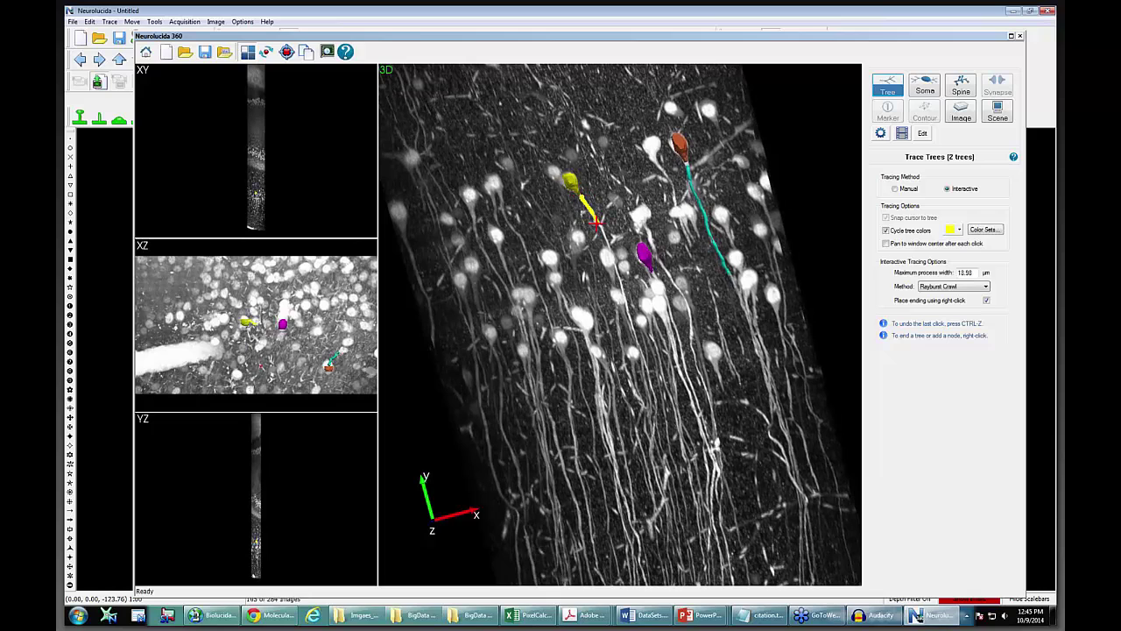
click(639, 348)
mouse_move(543, 337)
mouse_down()
mouse_move(415, 315)
mouse_move(802, 279)
mouse_up()
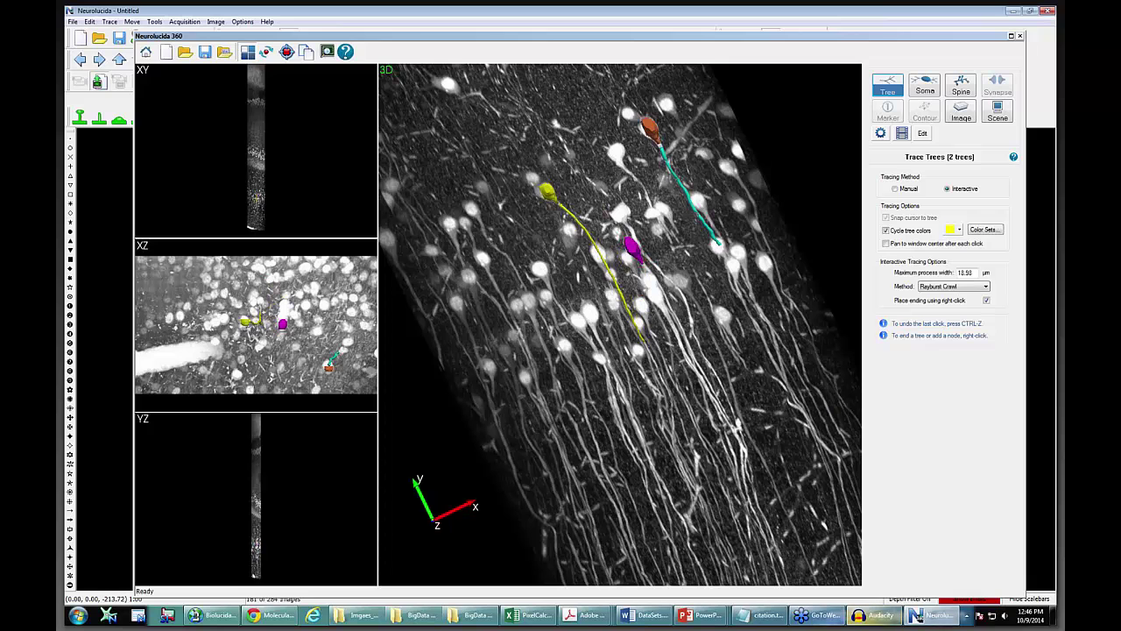
- Switch to the PowerPoint slide show with the Case 3: Analysis slide
mouse_move(713, 617)
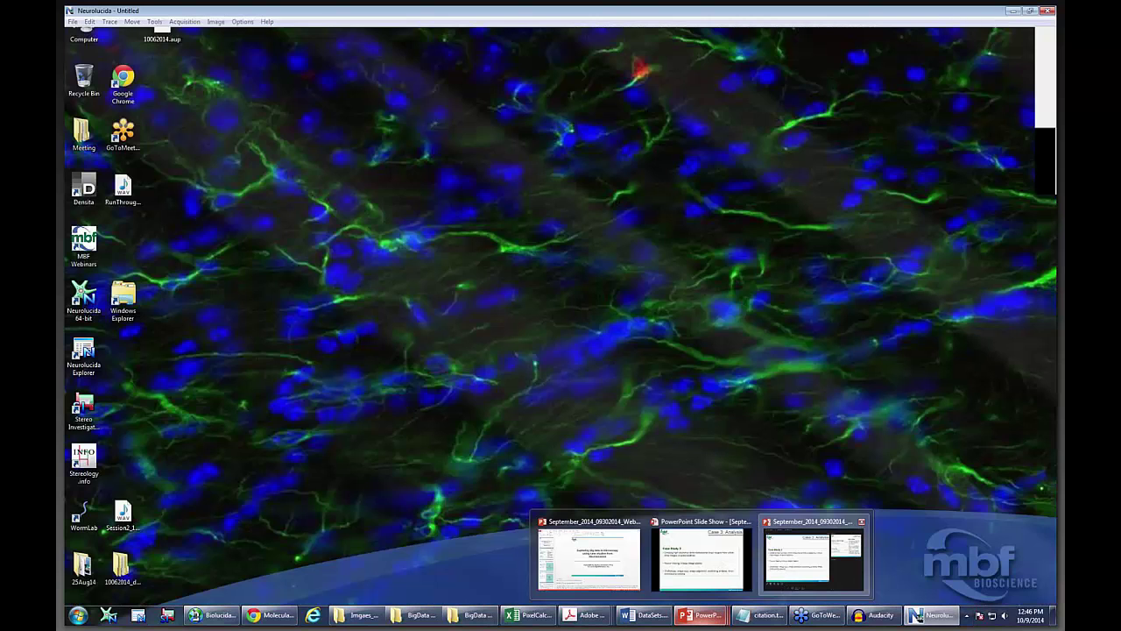
click(754, 582)
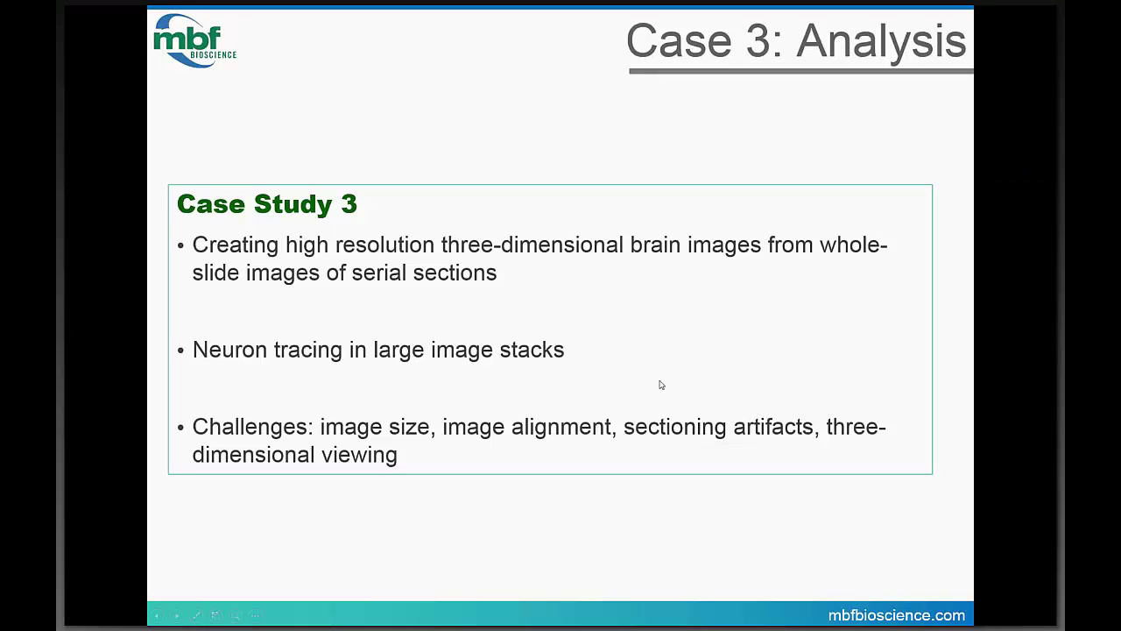